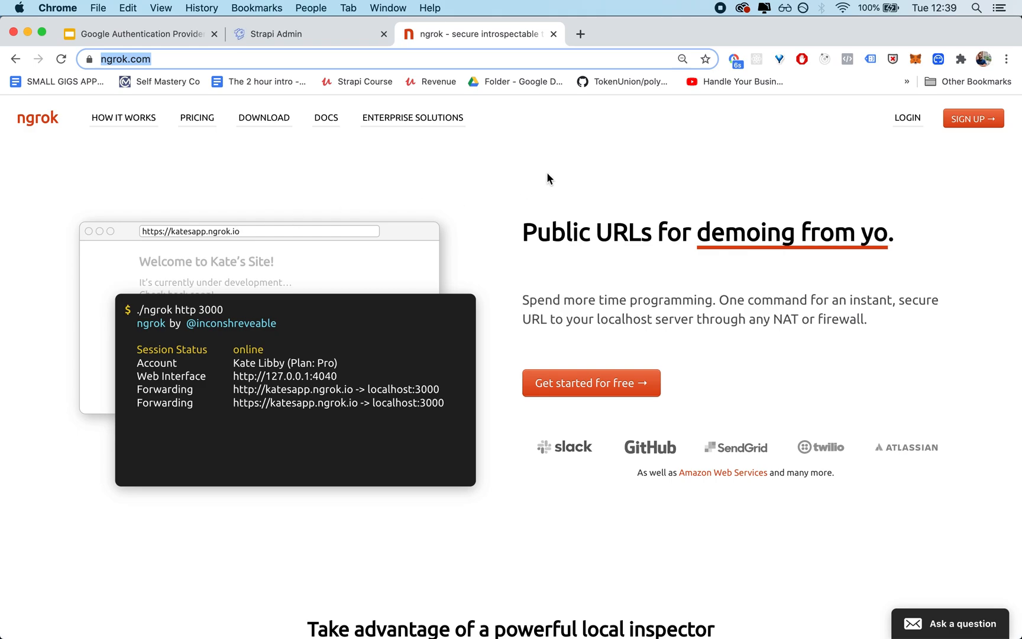
Step: Log in to the Strapi admin panel by entering the admin username and password
left_click(546, 173)
left_click(334, 39)
type("x")
key("Tab")
type("xxxxxx")
left_click(598, 345)
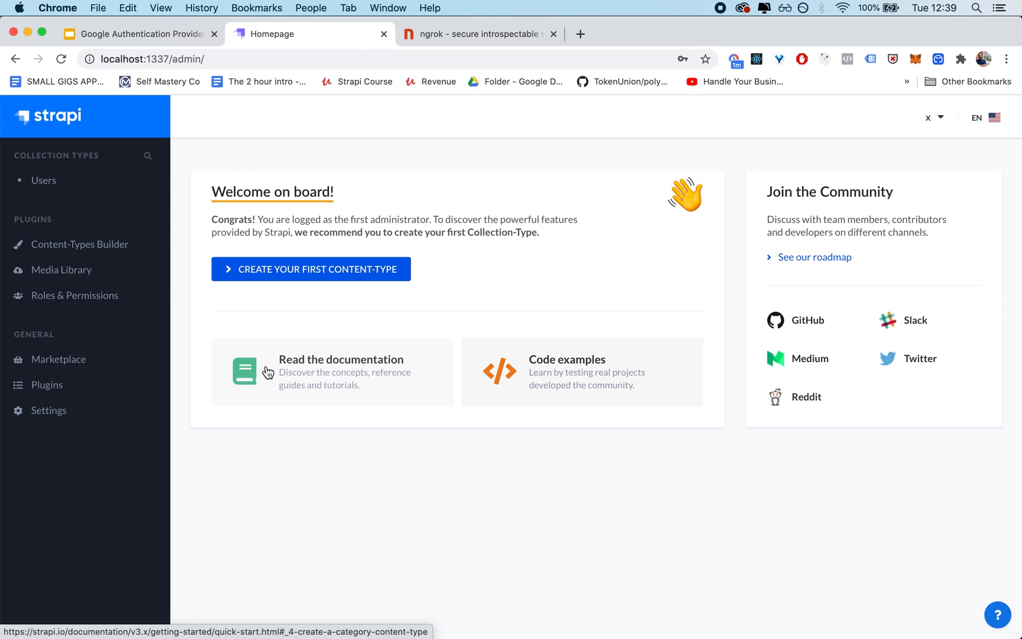
Step: Open the free get-started setup page from ngrok.com, down to the install and account connection instructions
left_click(462, 36)
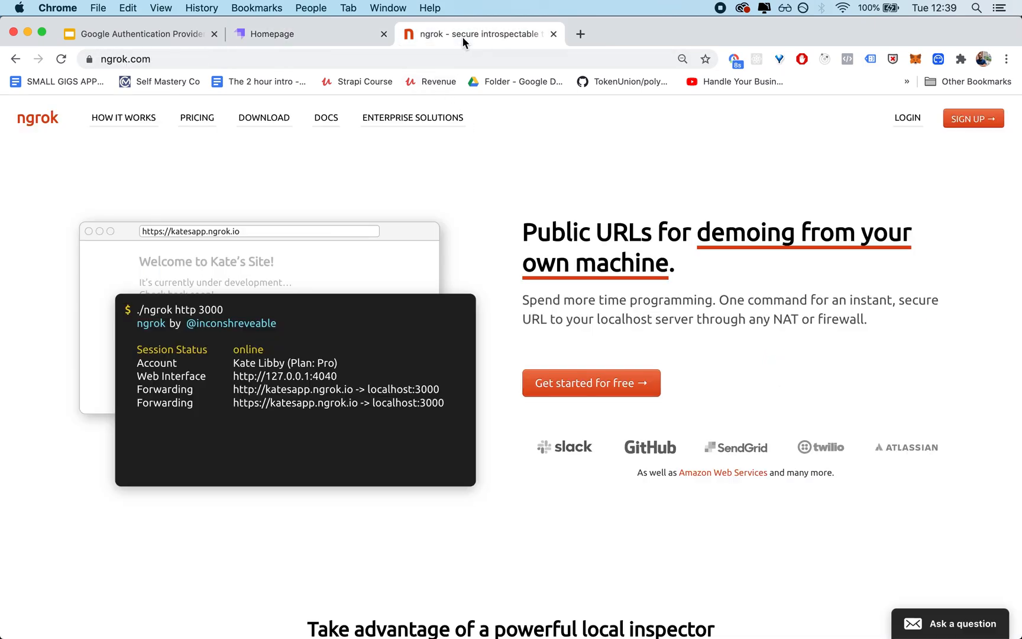
left_click(594, 391)
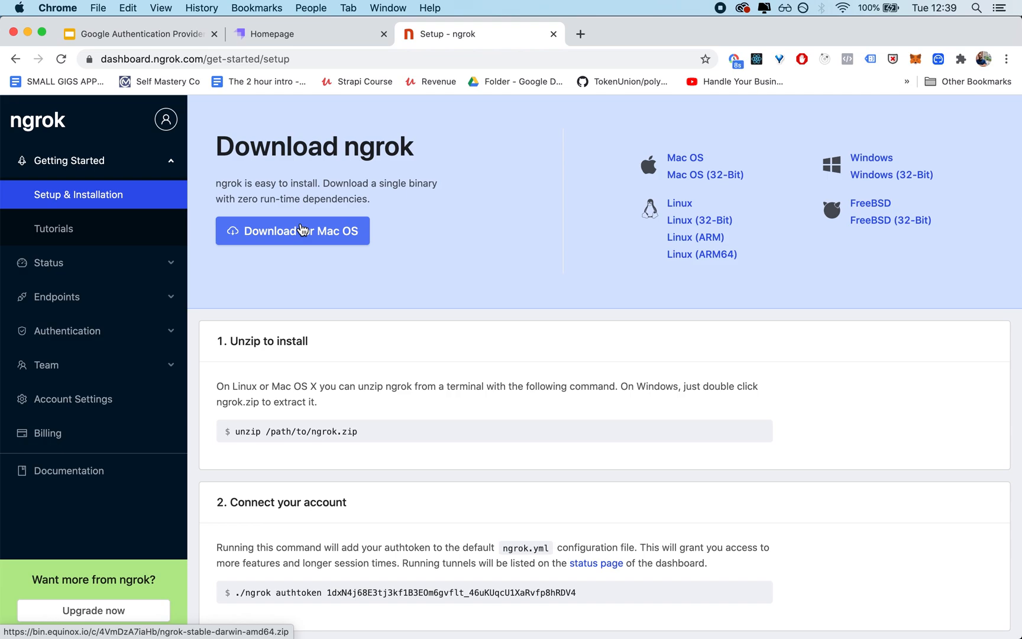
scroll(363, 388, "down", 3)
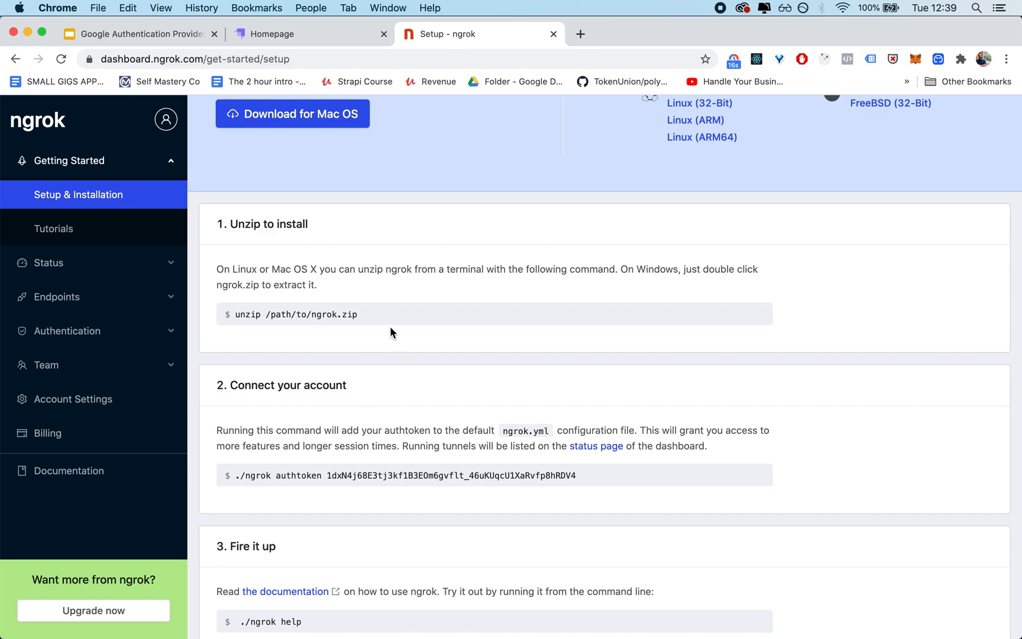
Step: In Finder's Downloads folder, extract ngrok-stable-darwin-amd64 (1).zip and select the ngrok executable
left_click(997, 141)
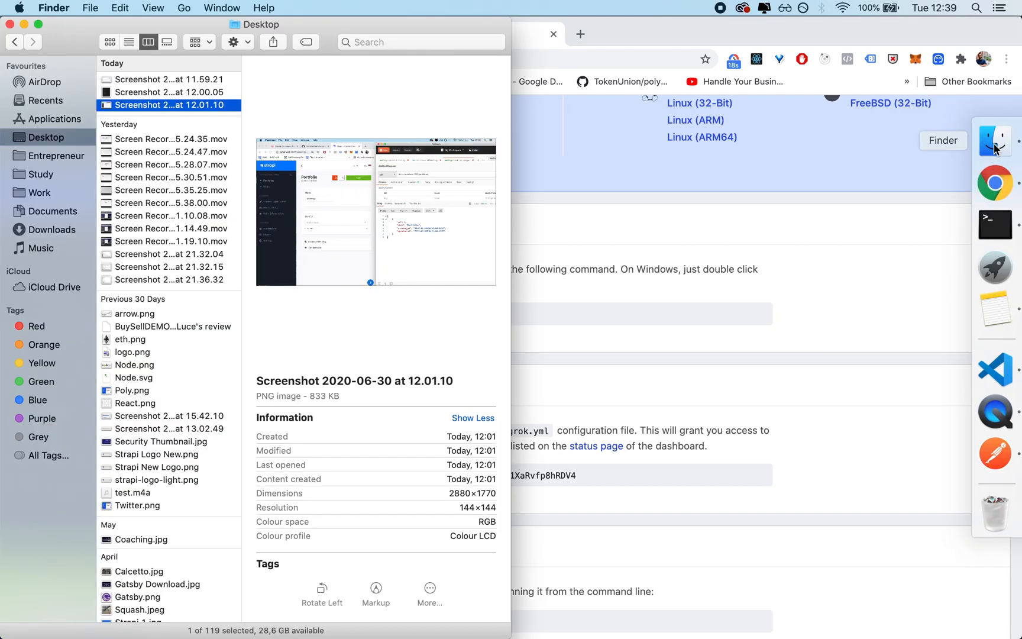
left_click(48, 230)
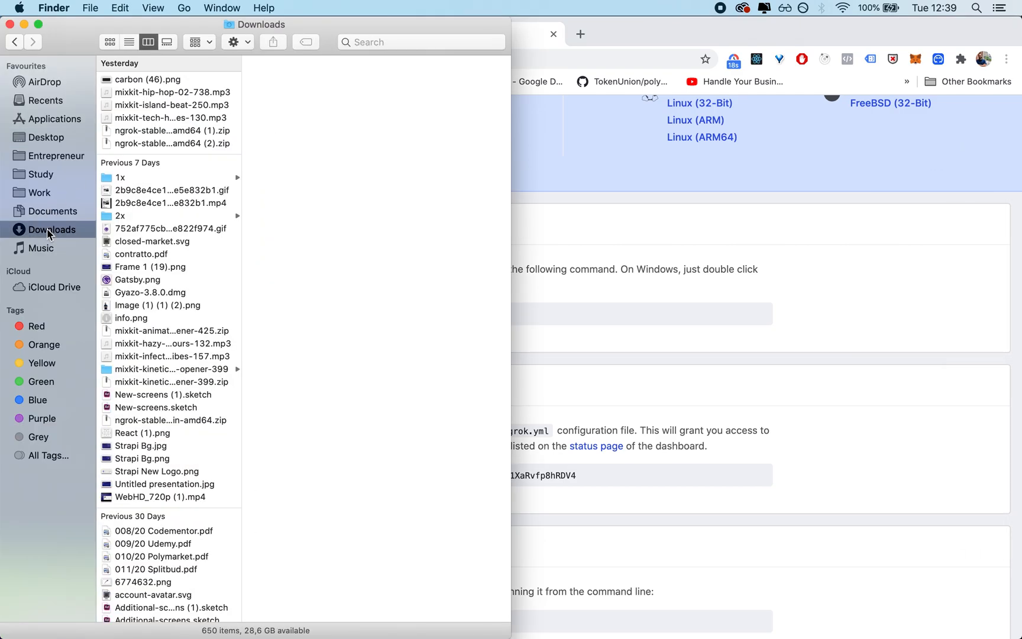
left_click(155, 131)
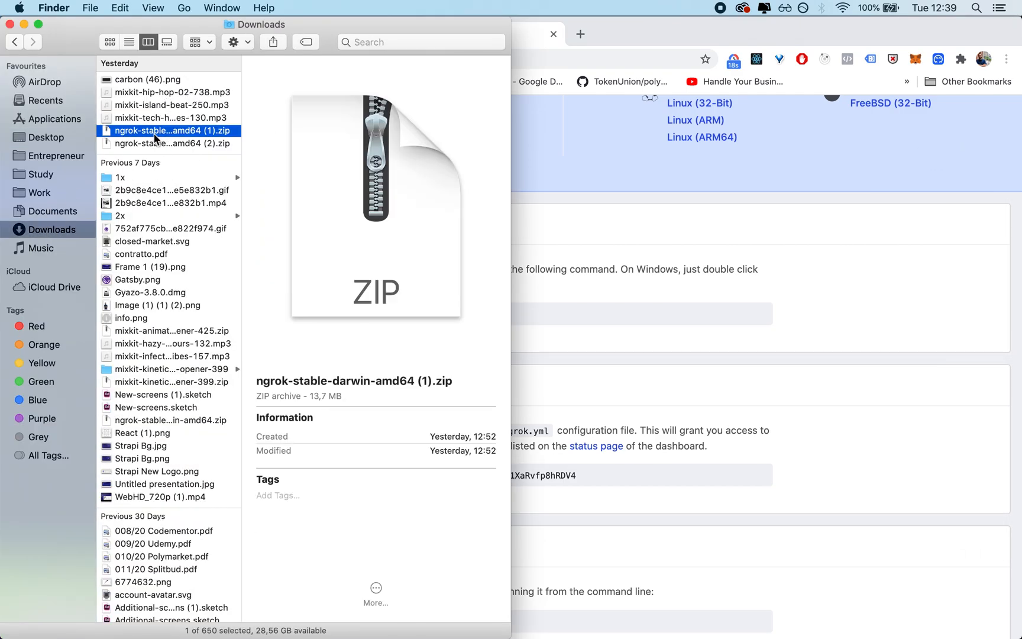
double_click(168, 133)
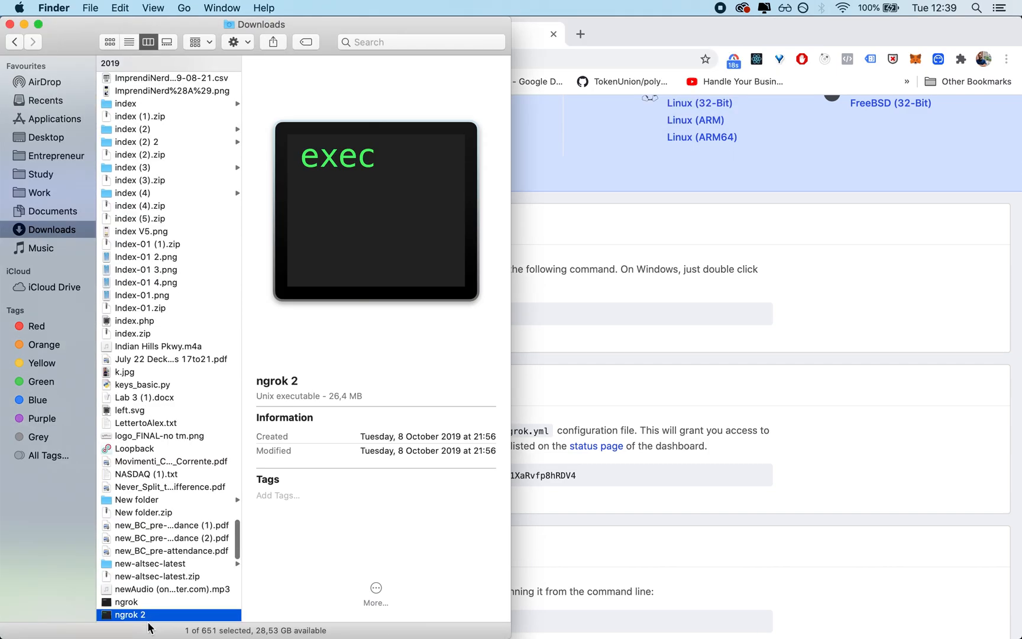
left_click(142, 602)
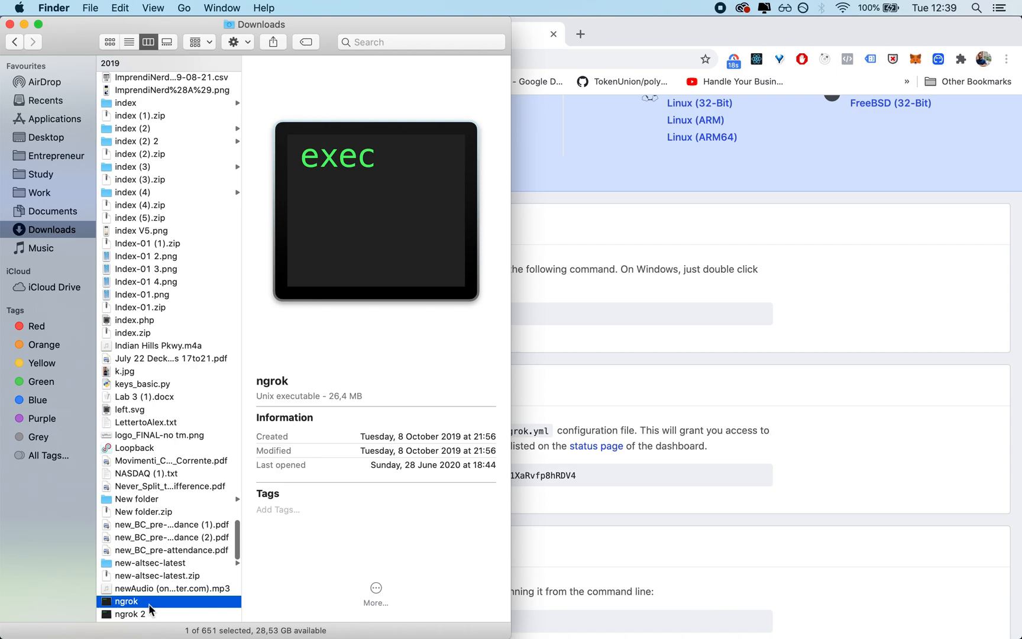
Step: Switch back to Chrome and examine the authtoken command in the Connect your account section
left_click(627, 343)
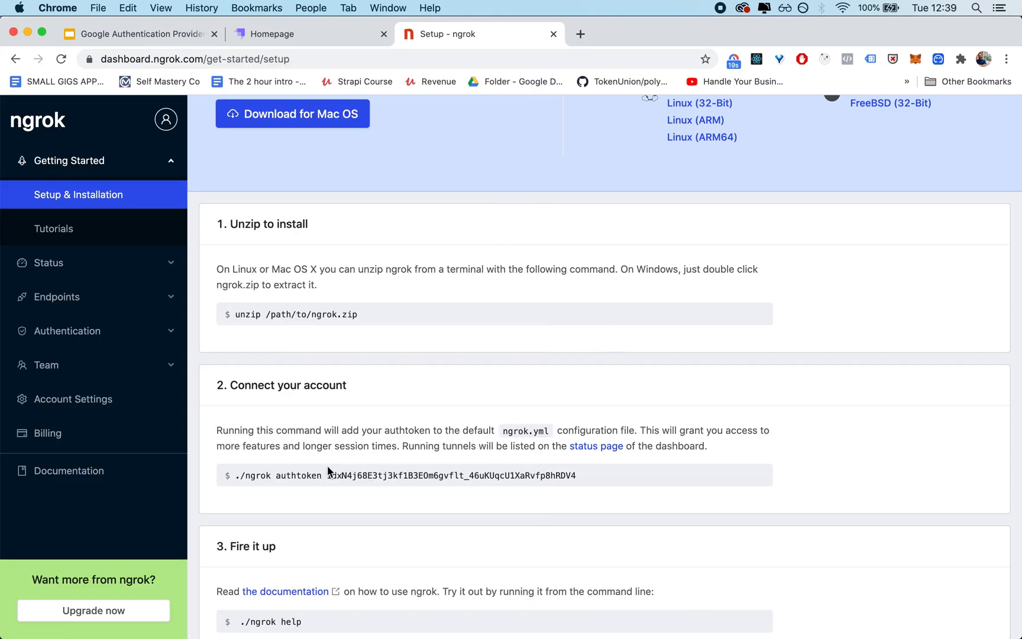
scroll(365, 440, "down", 3)
triple_click(445, 366)
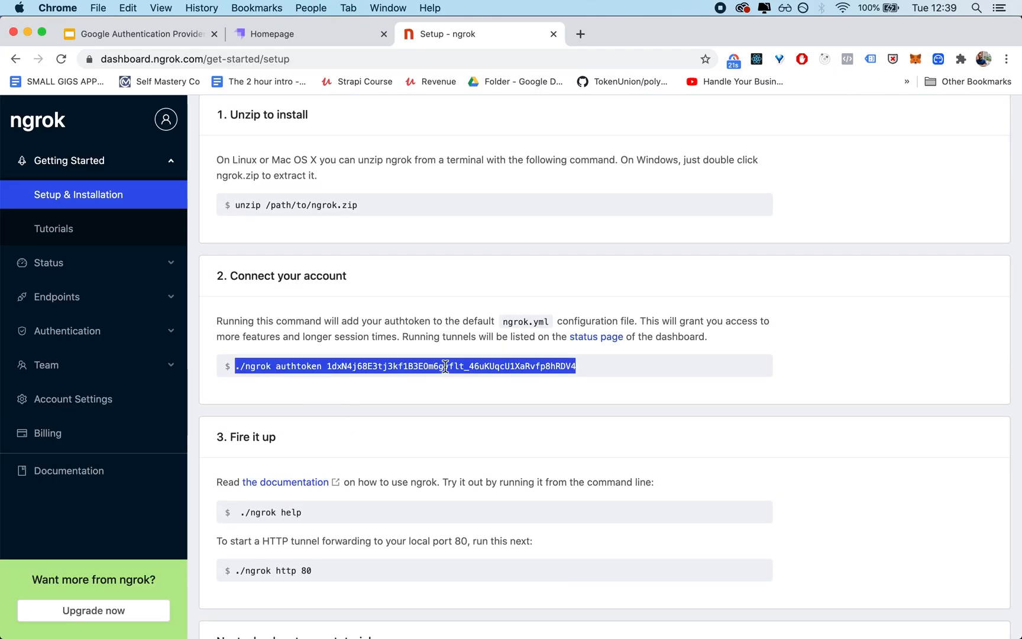
left_click_drag(612, 372, 229, 372)
double_click(428, 366)
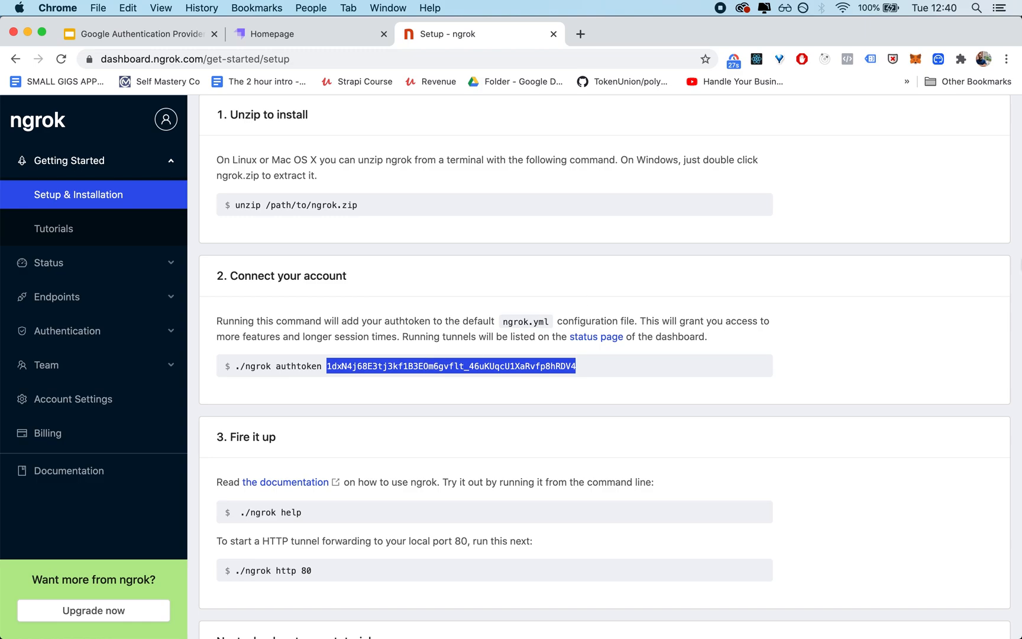
Step: Switch to Terminal and open a new shell window, enlarging its text and filling the screen with it
mouse_move(995, 268)
left_click(995, 225)
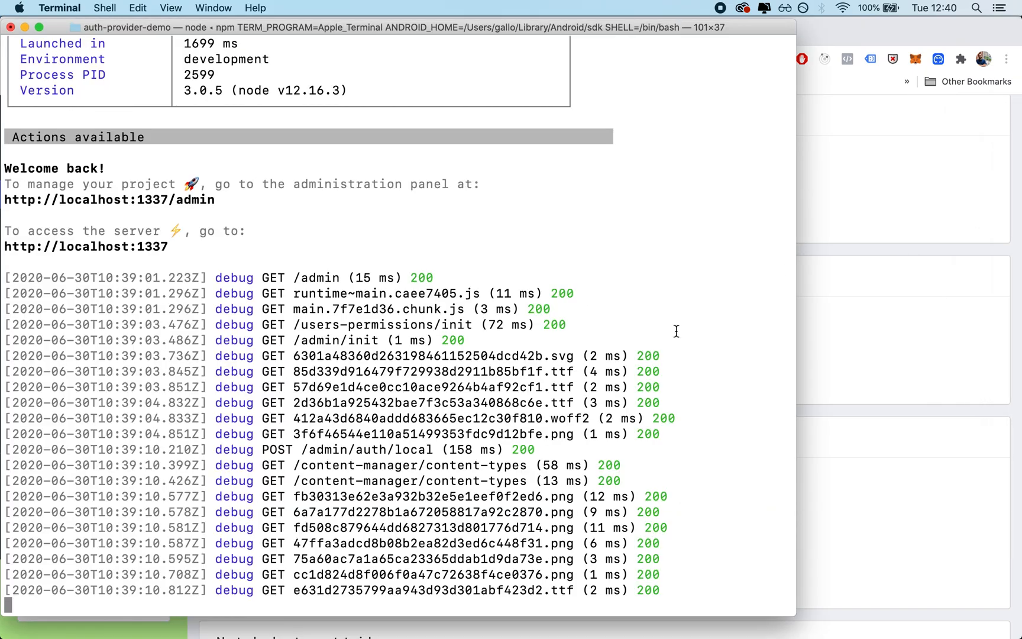
key("super+n")
key("super+plus")
key("super+plus")
key("super+plus")
key("super+plus")
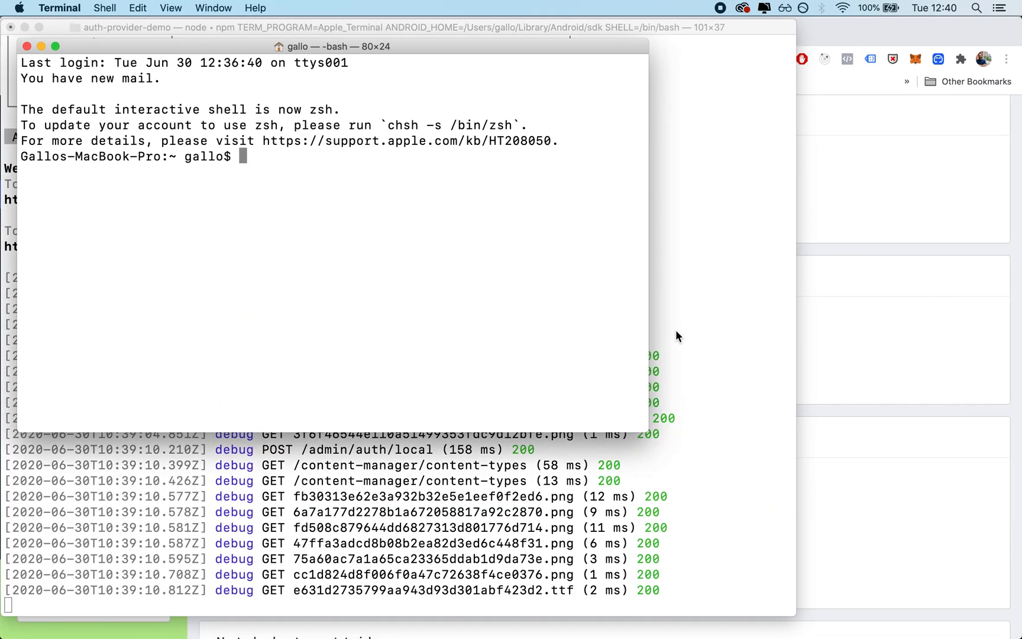
key("alt+super+f")
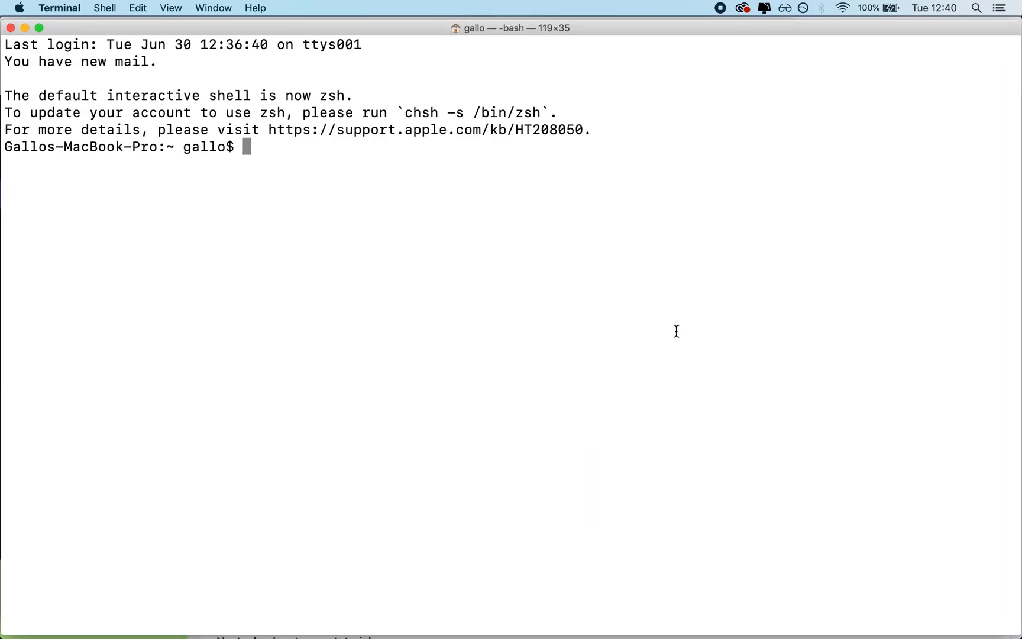
Step: Change the shell's working directory to Downloads
type("cd Dow")
key("Tab")
key("Return")
Step: Switch to Chrome and examine the ./ngrok, authtoken and token parts of the account connection command
key("super+Tab")
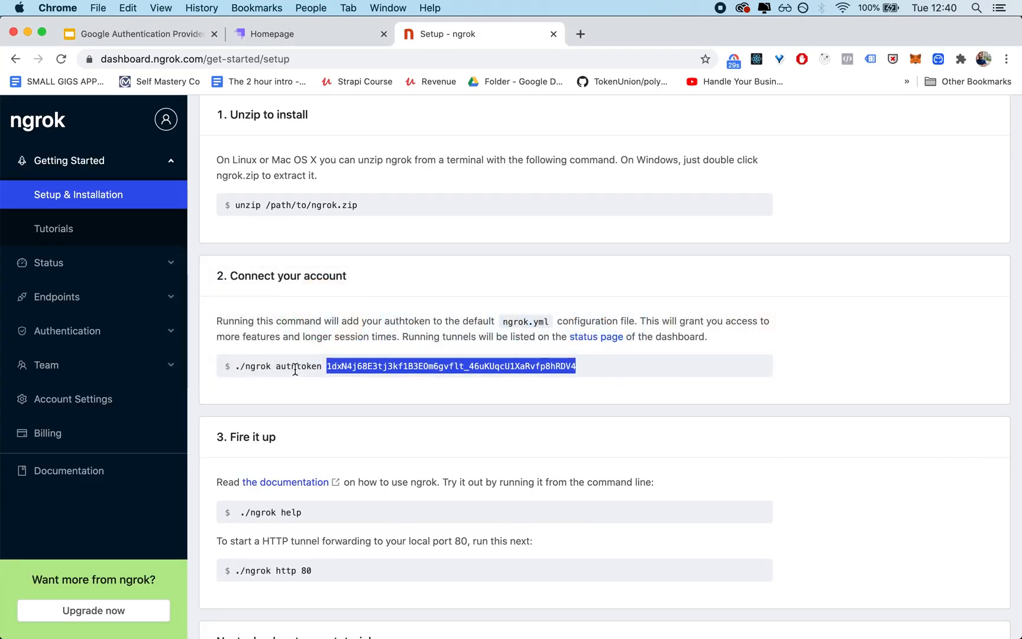
triple_click(295, 369)
left_click_drag(237, 366, 276, 368)
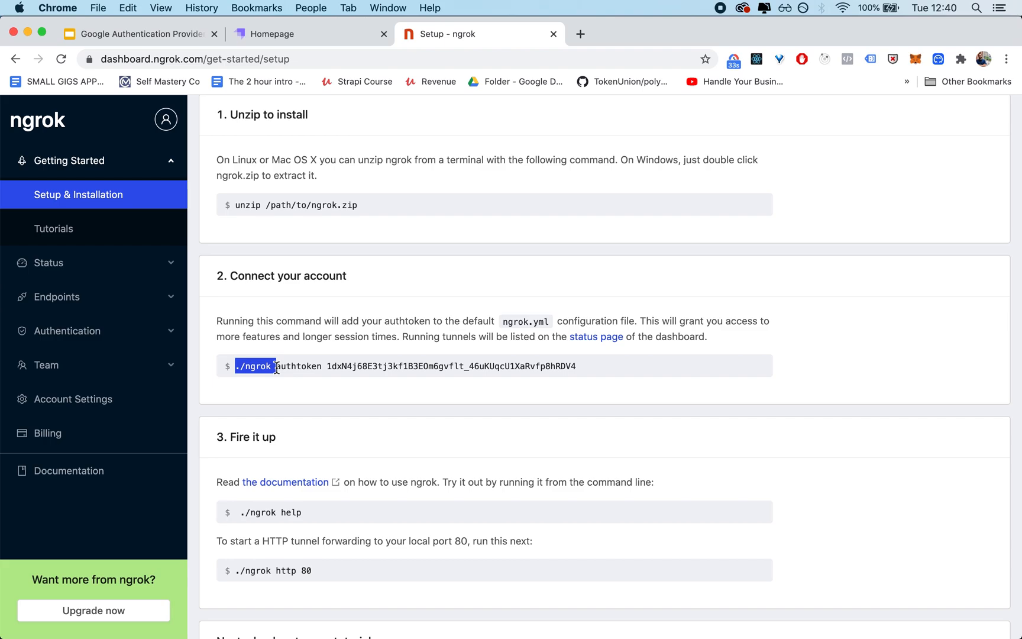
double_click(301, 367)
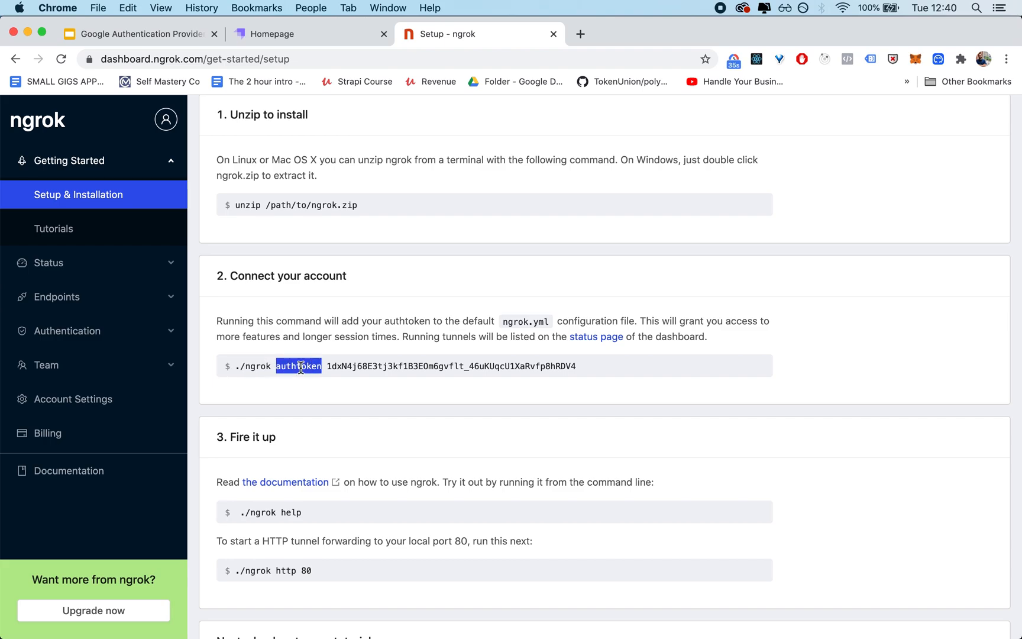
double_click(433, 368)
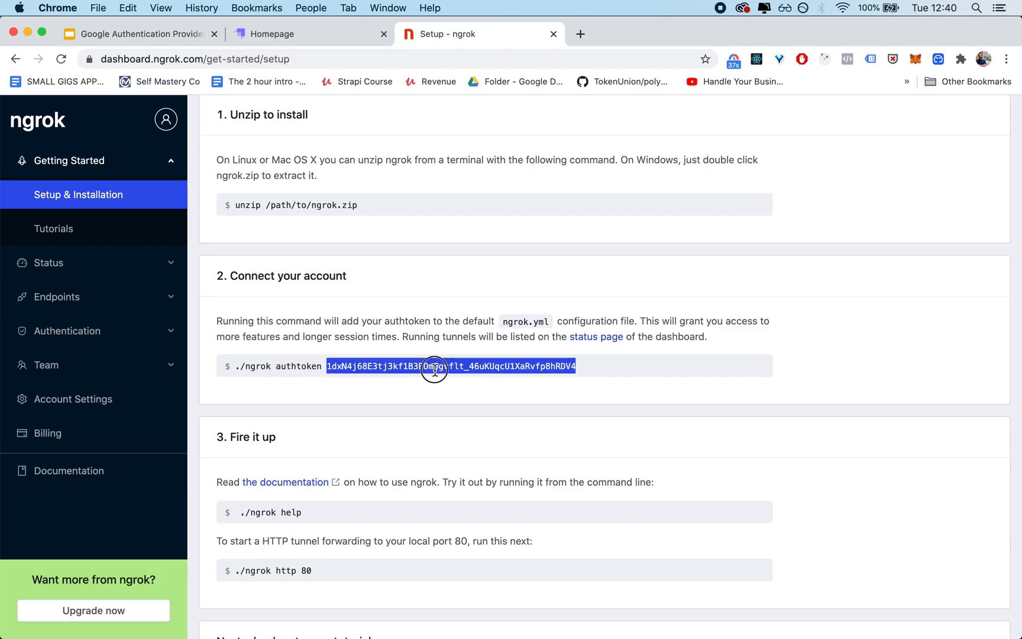
left_click(554, 368)
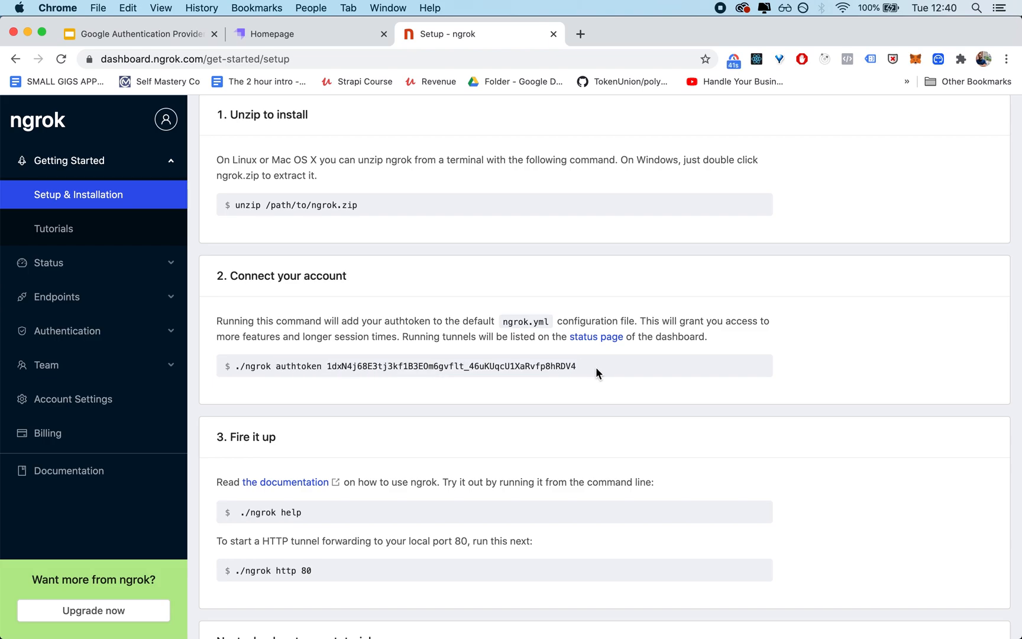
Step: Copy the full ./ngrok authtoken command with the account's authtoken, run it in Terminal, and clear the screen
left_click_drag(595, 367, 223, 364)
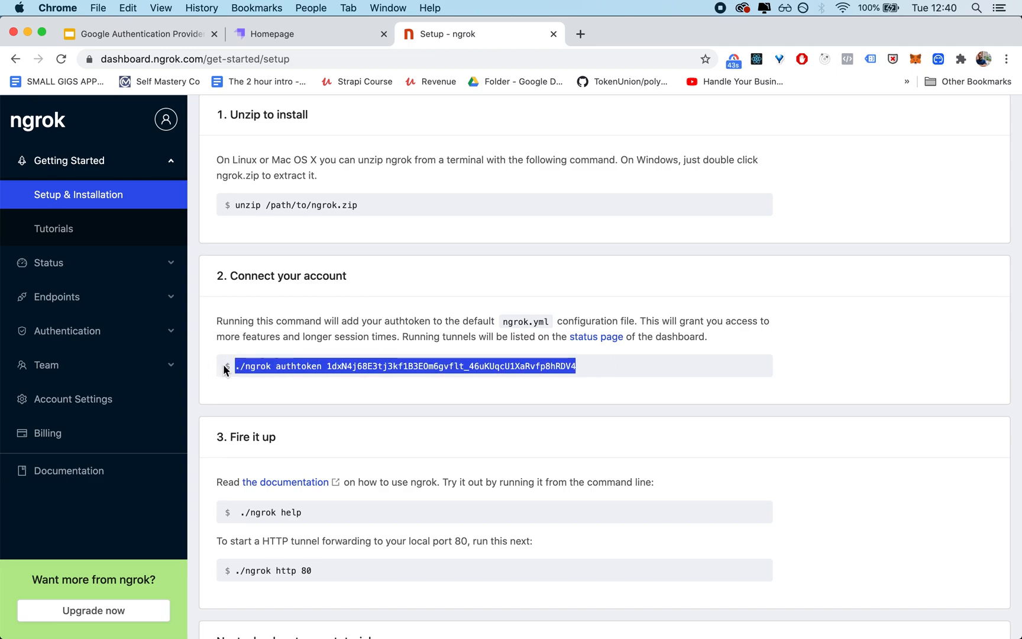
key("super+c")
key("super+Tab")
key("super+v")
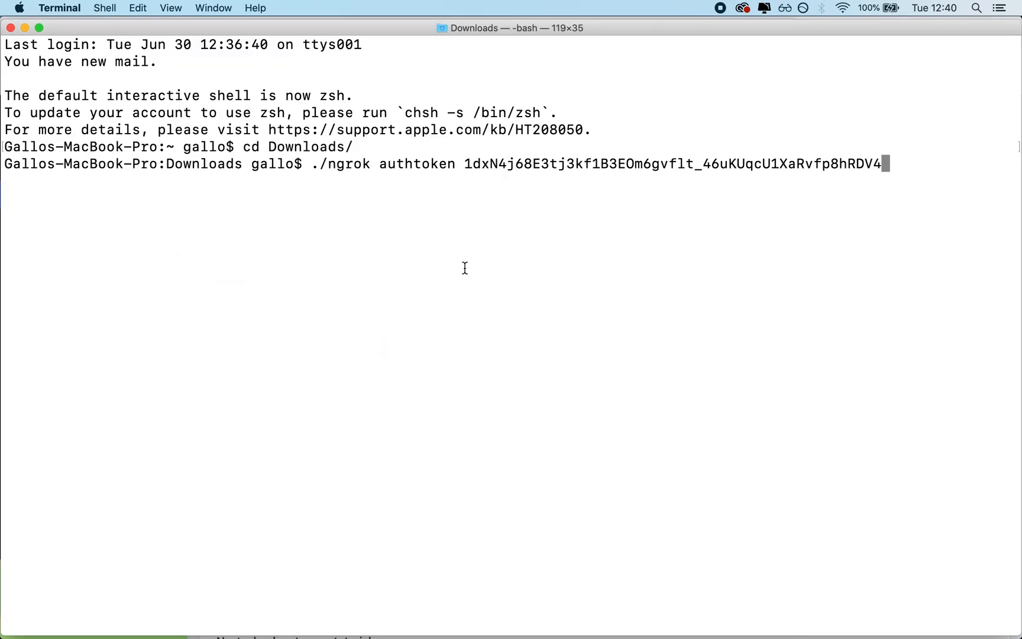
key("Return")
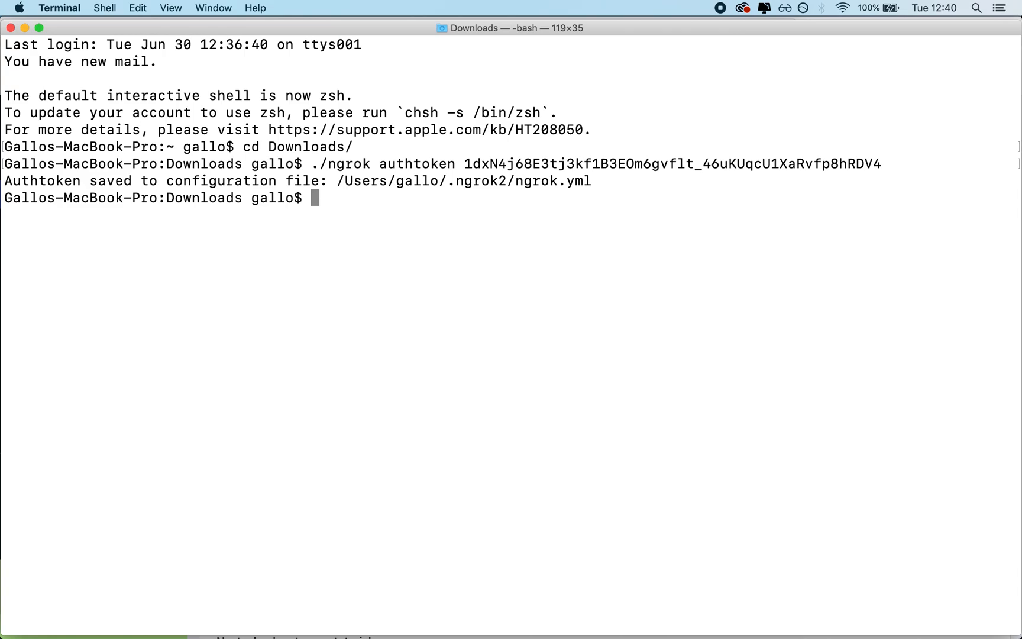
key("super+k")
Step: Switch to Chrome and examine the ./ngrok http 80 command and its port number in the Fire it up section
key("super+Tab")
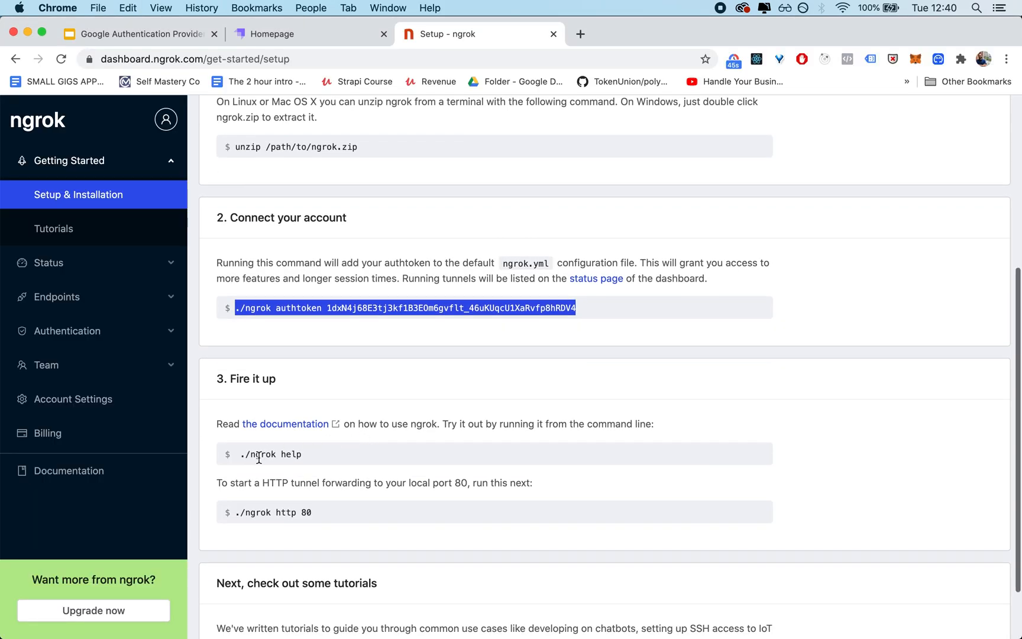
scroll(325, 467, "down", 3)
left_click(340, 444)
left_click_drag(340, 443, 210, 441)
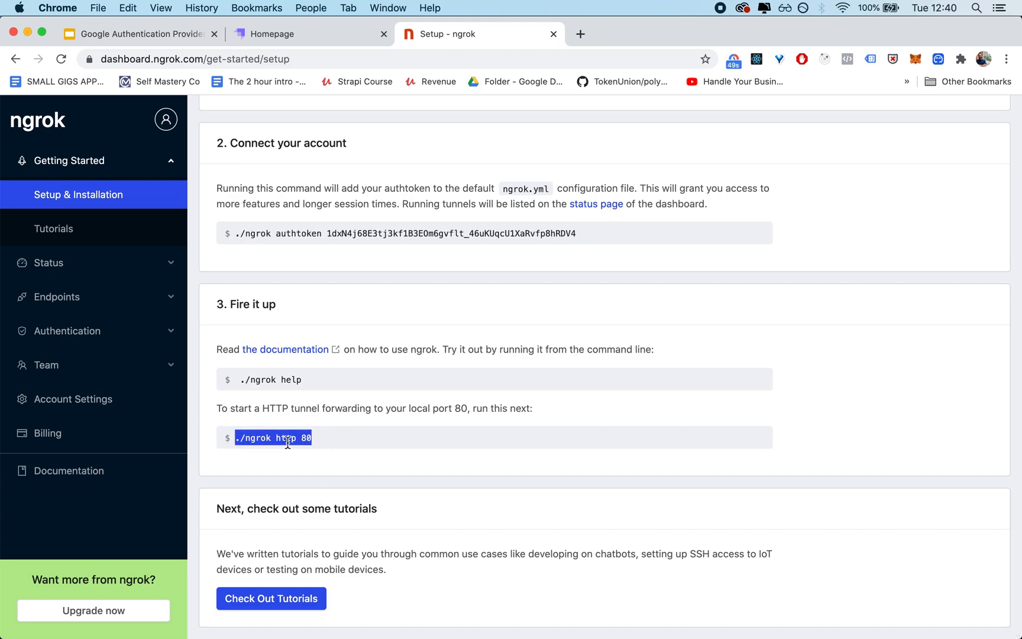
left_click(313, 442)
left_click_drag(313, 439, 329, 443)
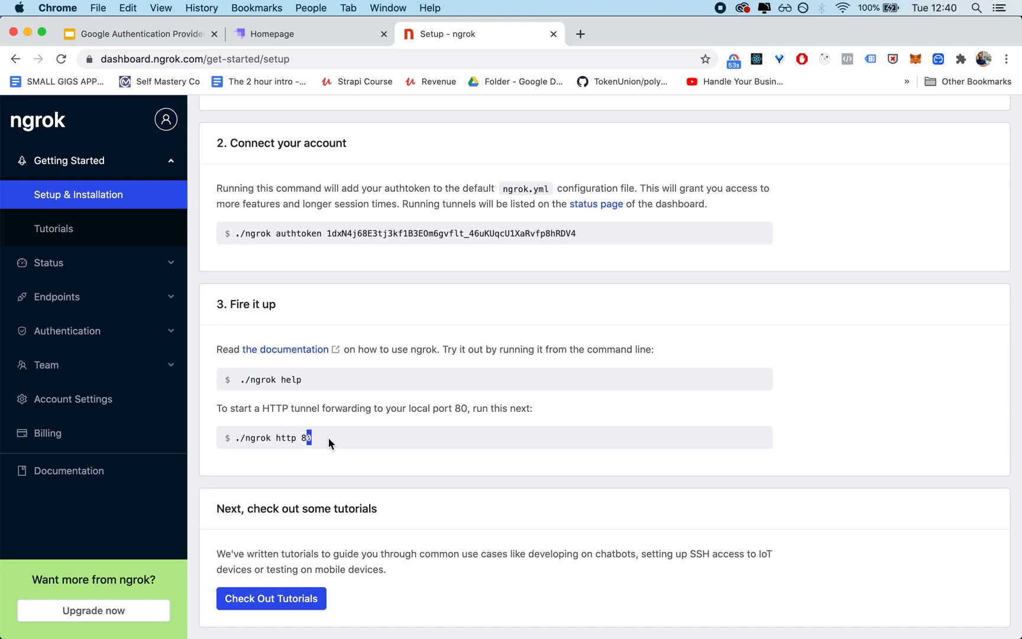
Step: Switch to Terminal and start an HTTP tunnel to local port 1337 with ./ngrok http 1337
key("super+Tab")
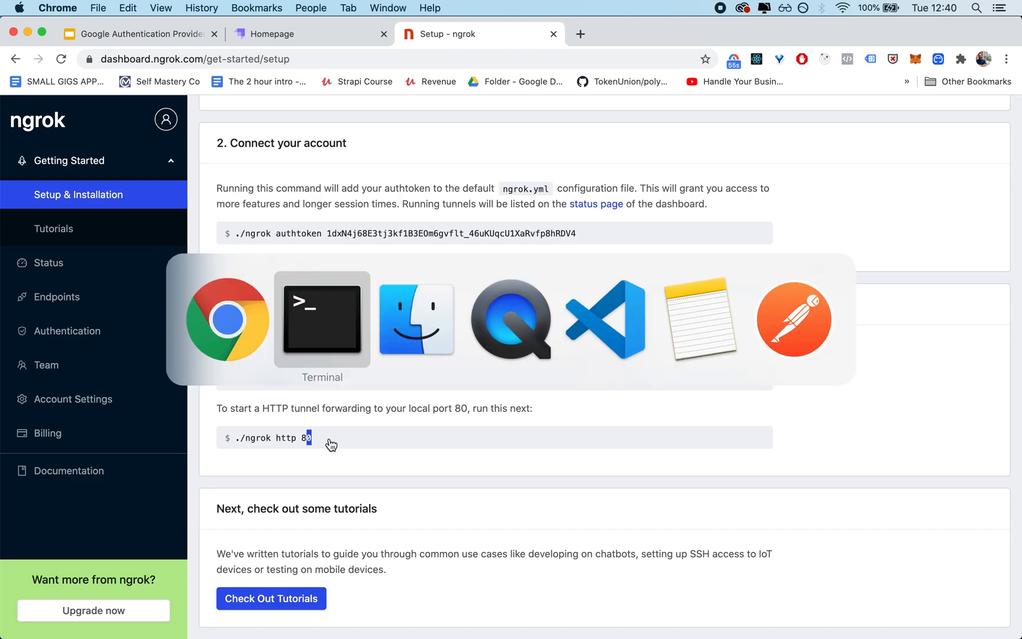
type("./ng")
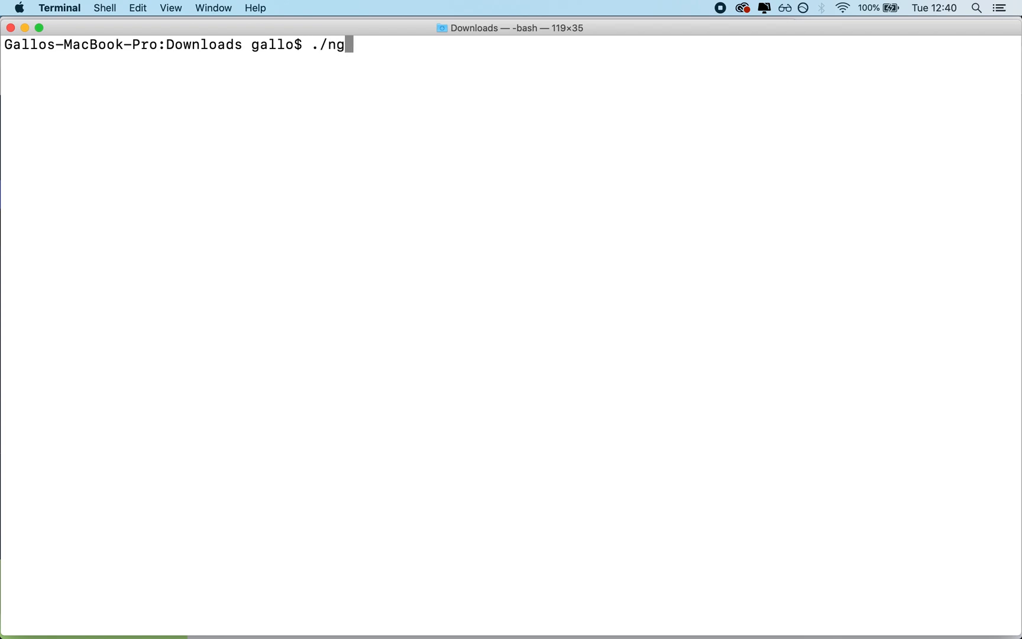
type("rok http 1337")
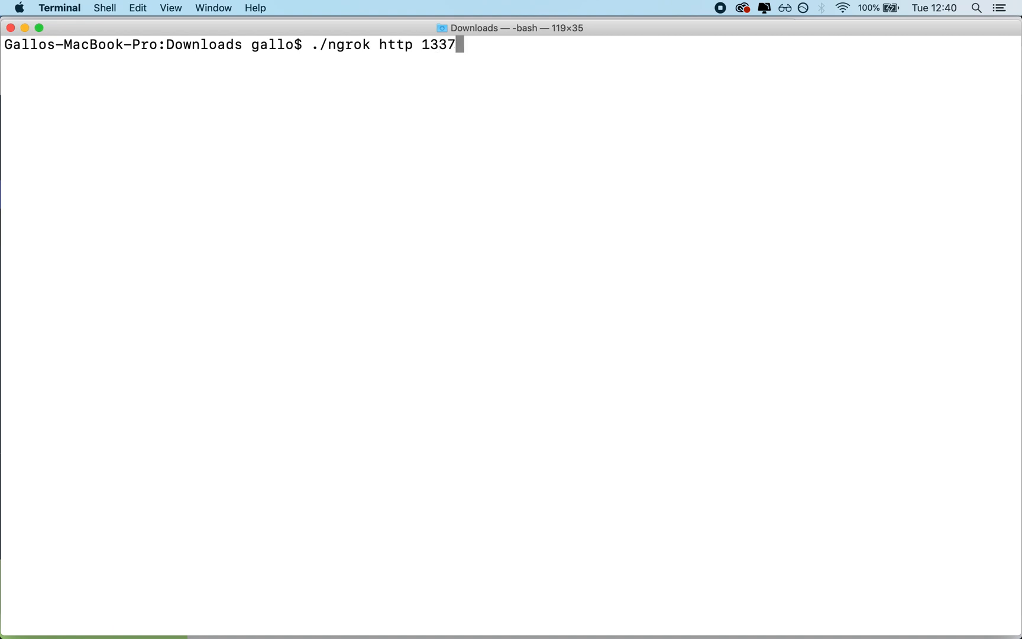
key("Return")
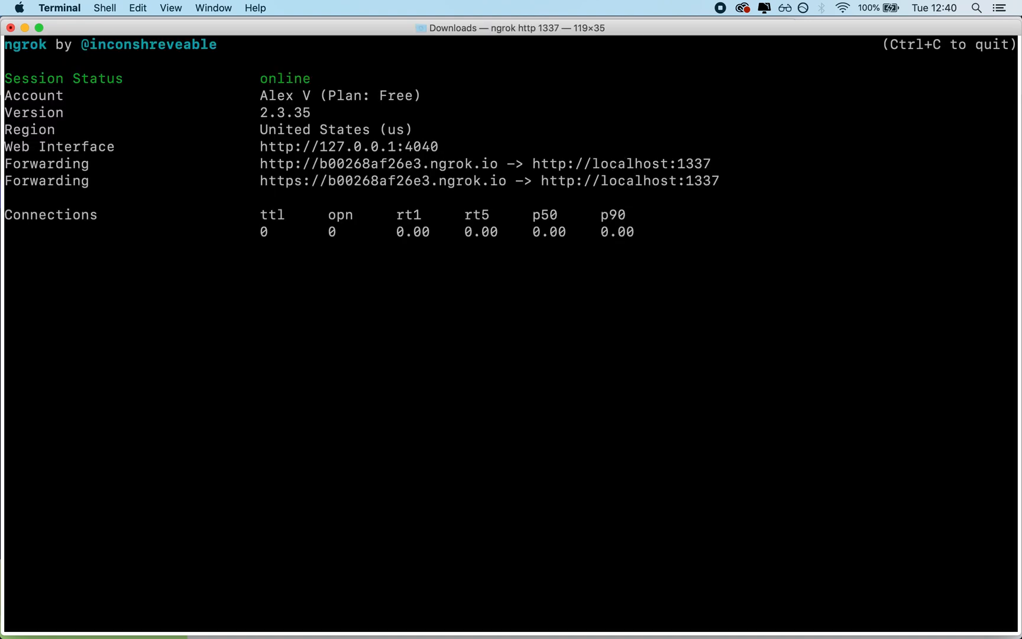
Step: Copy the https ngrok.io forwarding address from Terminal and open it in a new Chrome tab
left_click_drag(260, 182, 506, 182)
key("super+c")
key("super+Tab")
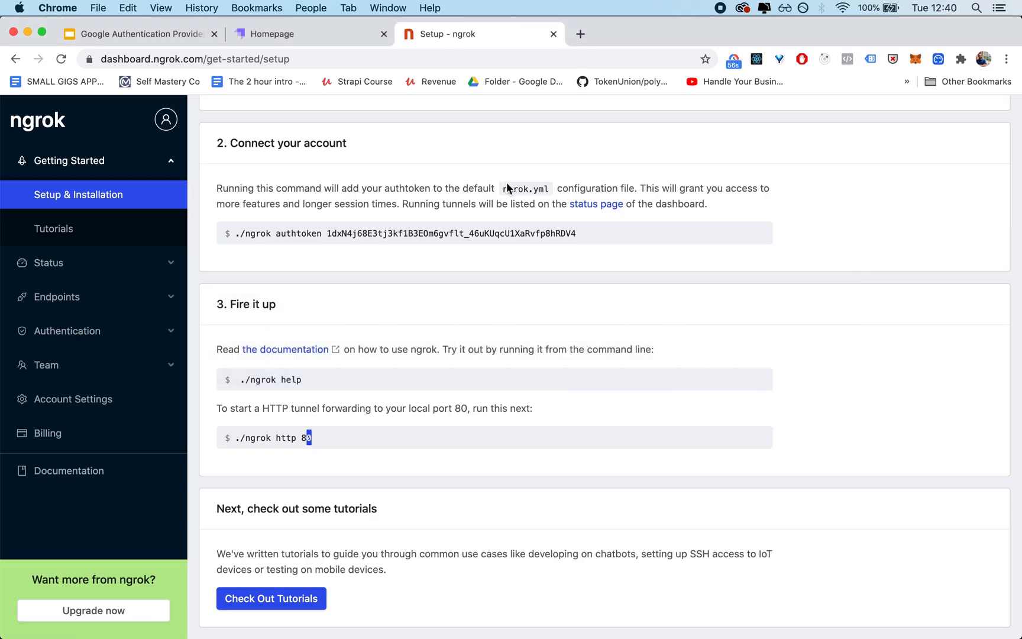
key("super+t")
key("super+v")
key("Return")
key("Return")
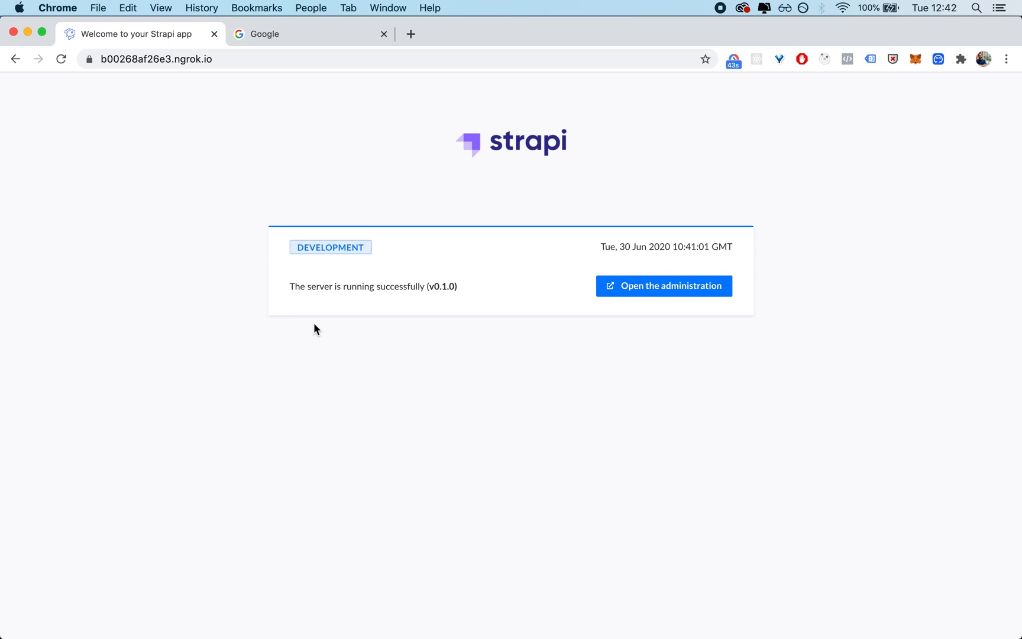
Step: Open the Google API Console at console.developers.google.com in the existing Google tab
left_click(276, 42)
left_click(257, 56)
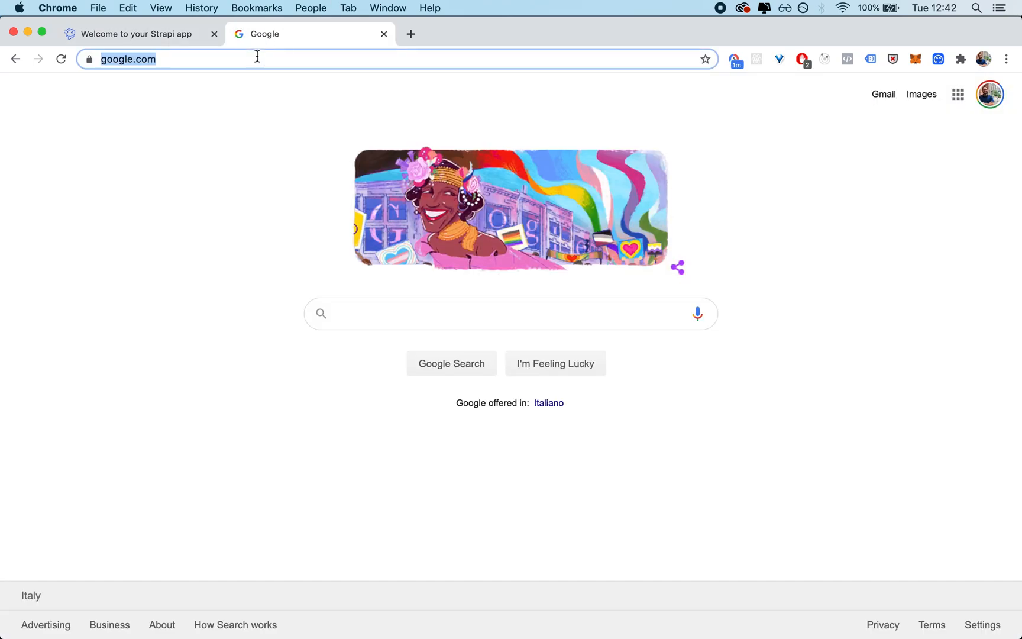
type("console.dev")
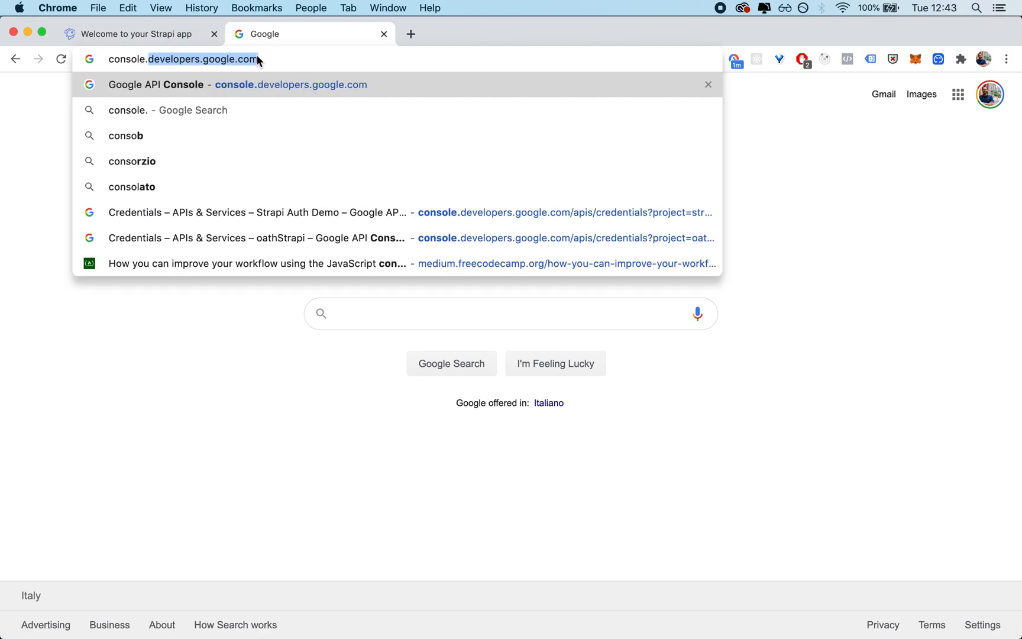
type("elopers.google.co")
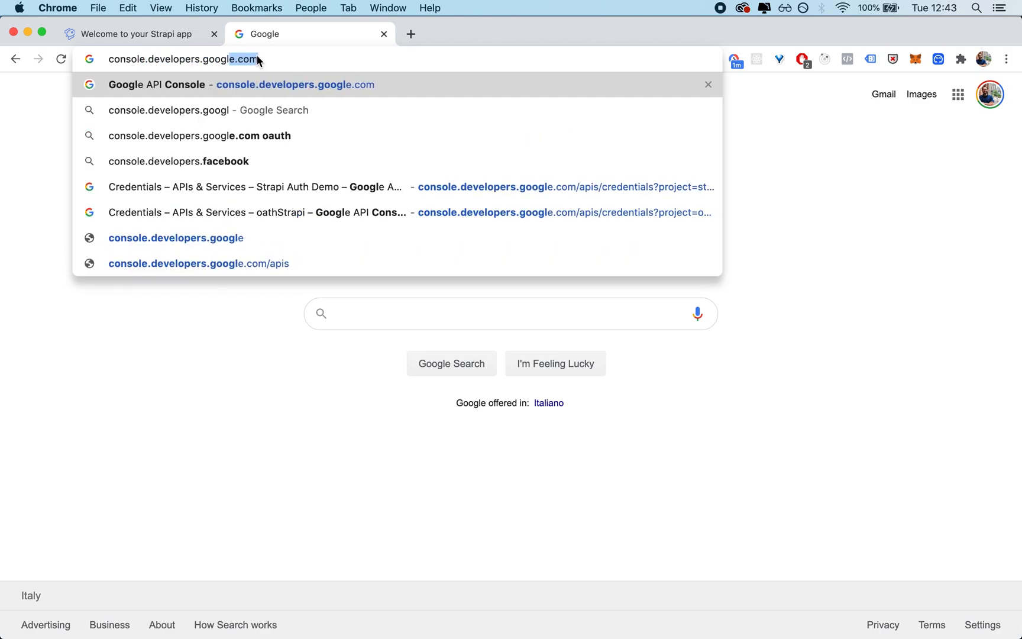
key("Return")
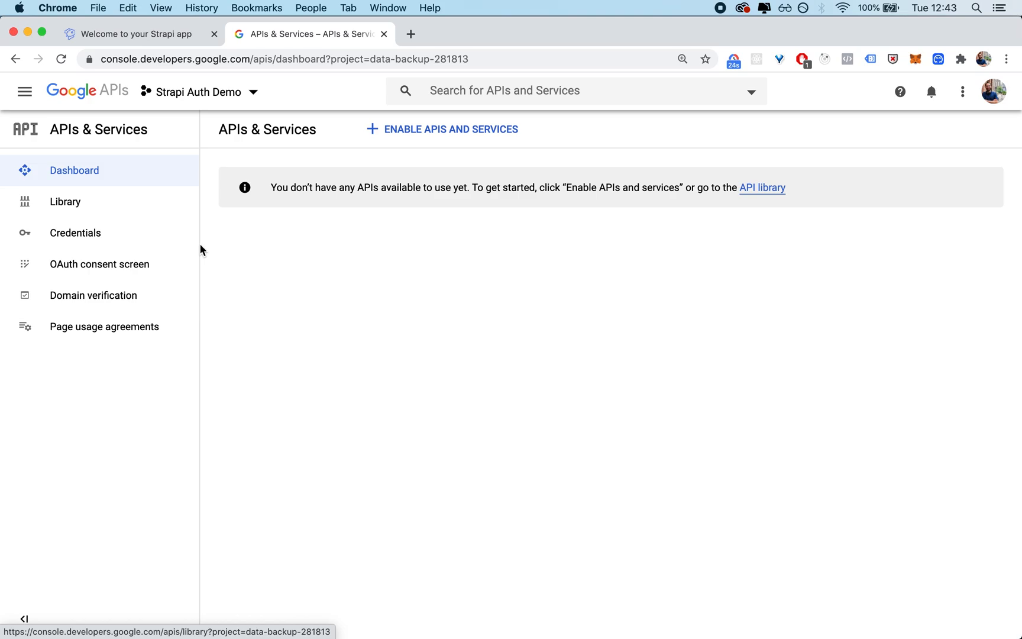
Step: Create a new Google API project named Strapi Auth Demo with no organization and dismiss the notifications list
left_click(220, 93)
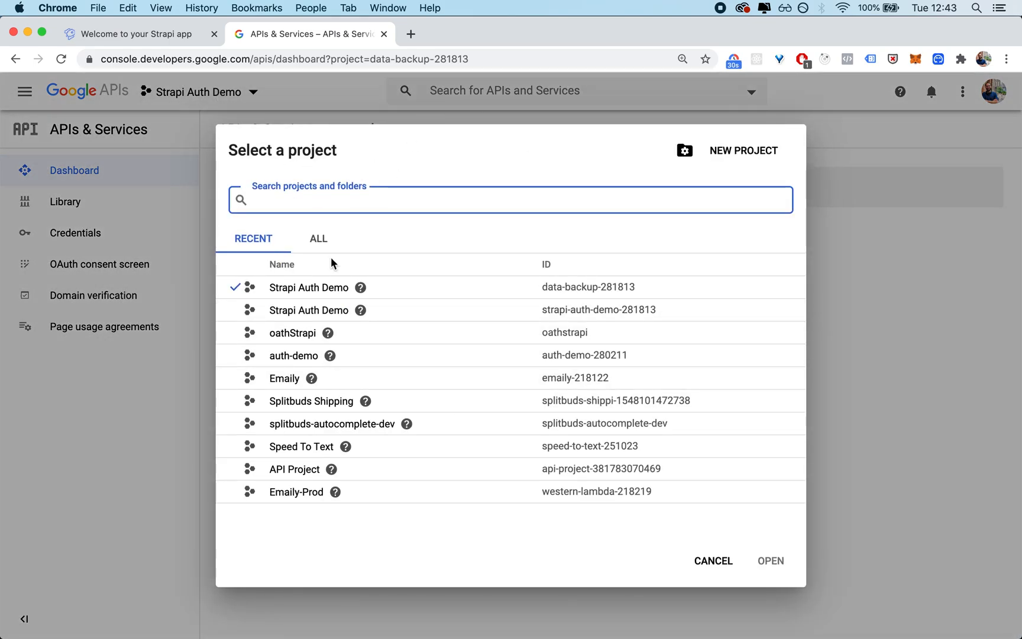
left_click(749, 155)
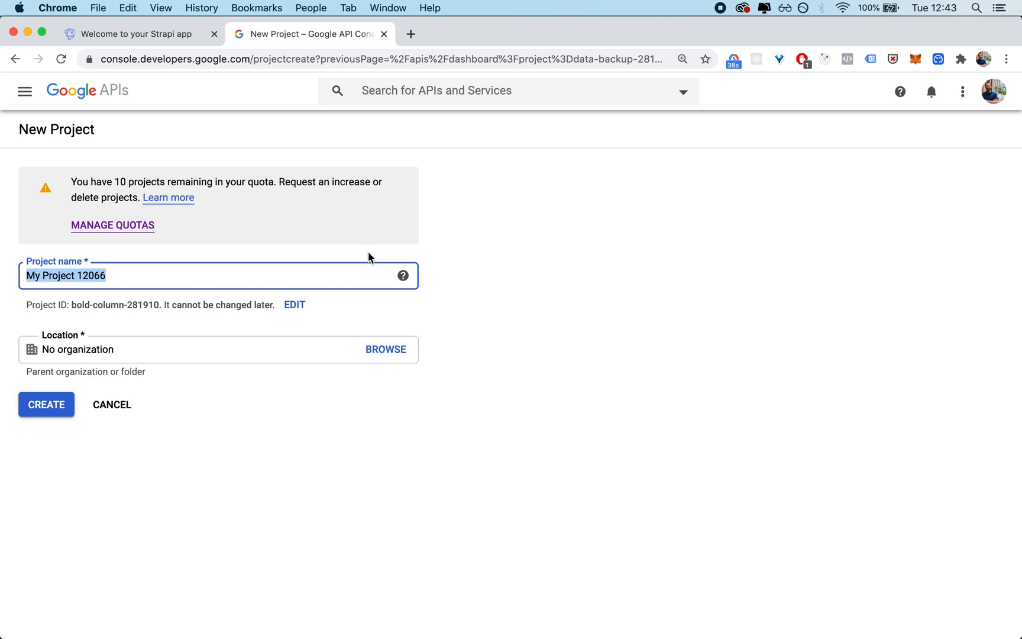
type("Strapi Ai")
type("n")
key("BackSpace")
key("BackSpace")
type("uth Demo")
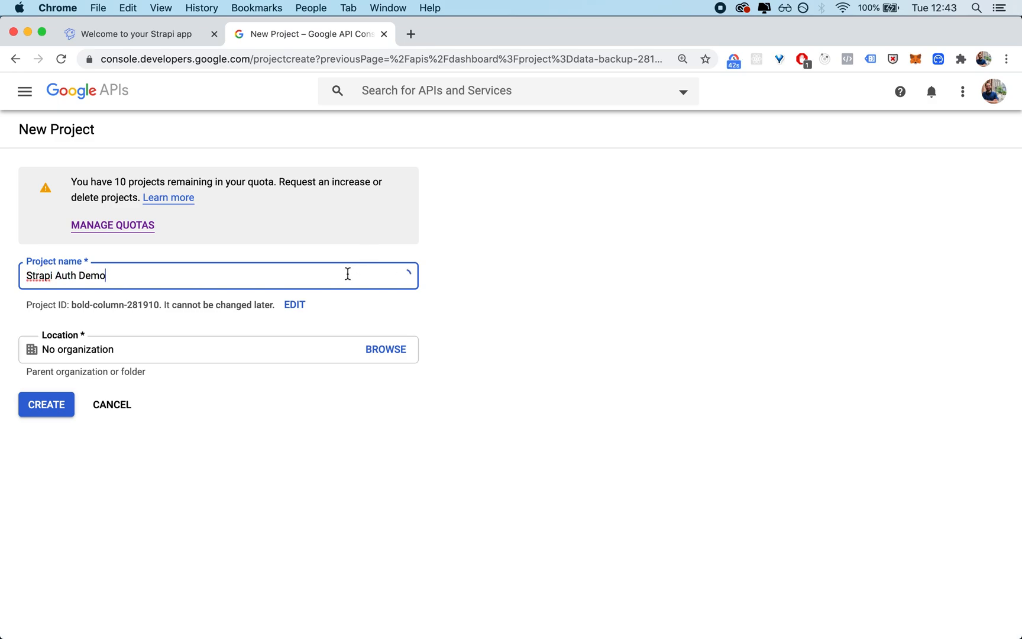
left_click(59, 408)
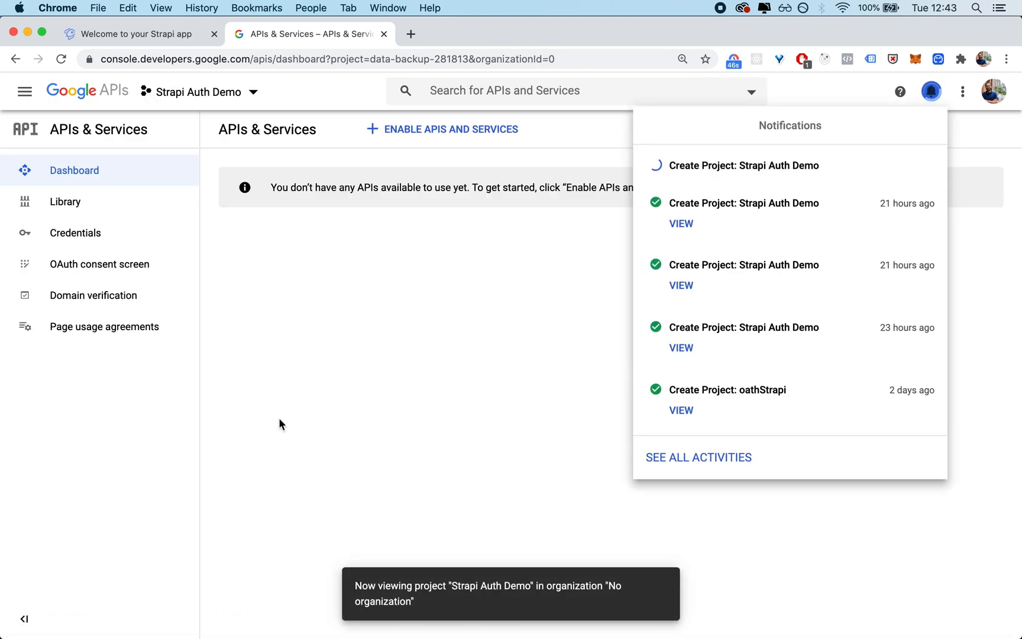
left_click(334, 240)
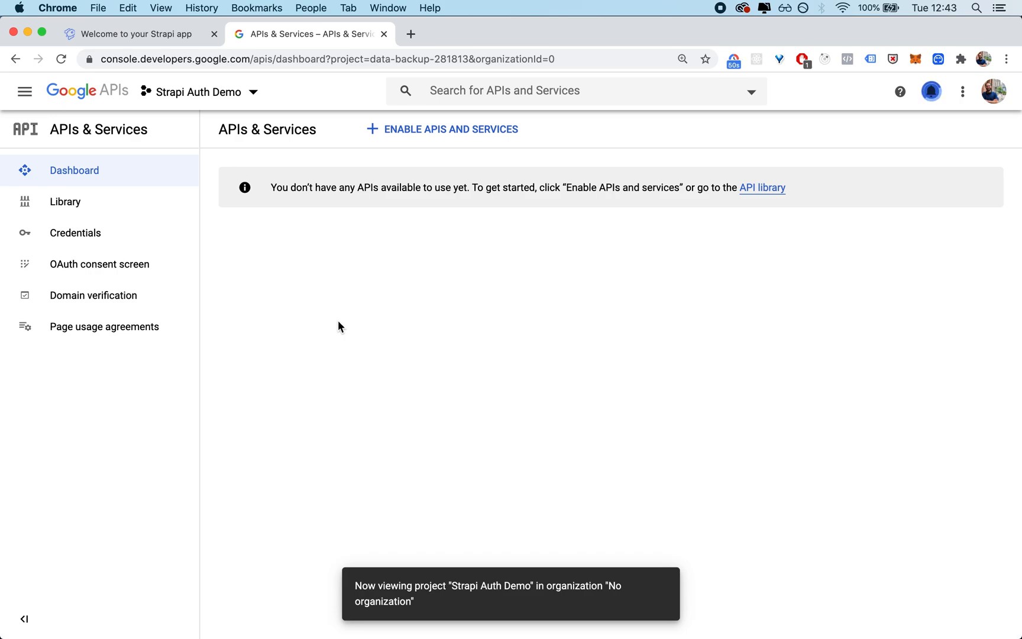
Step: Create the project's OAuth consent screen with the External user type
left_click(116, 271)
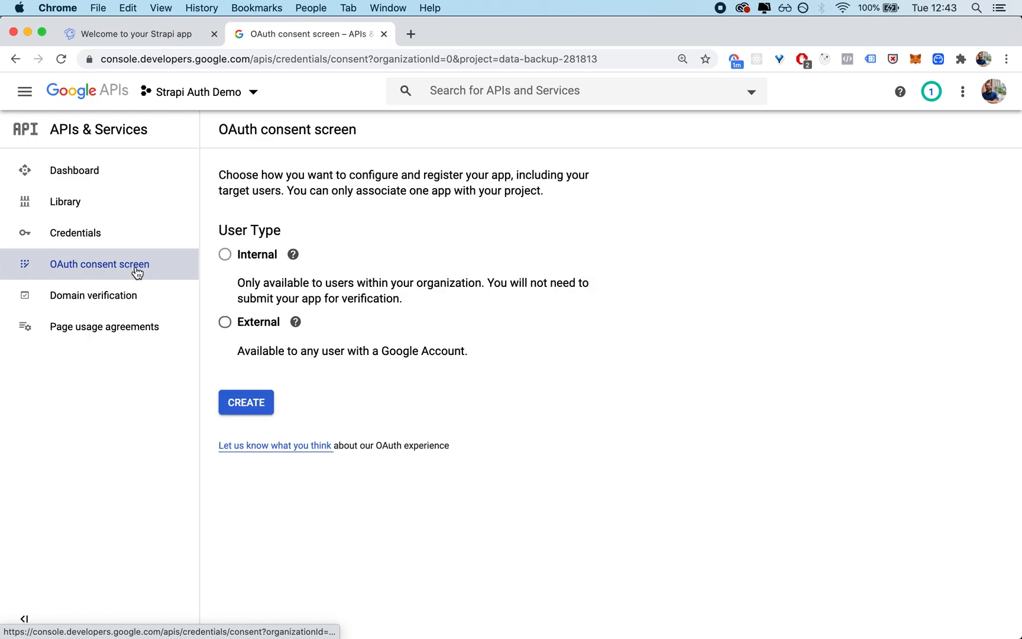
left_click(226, 325)
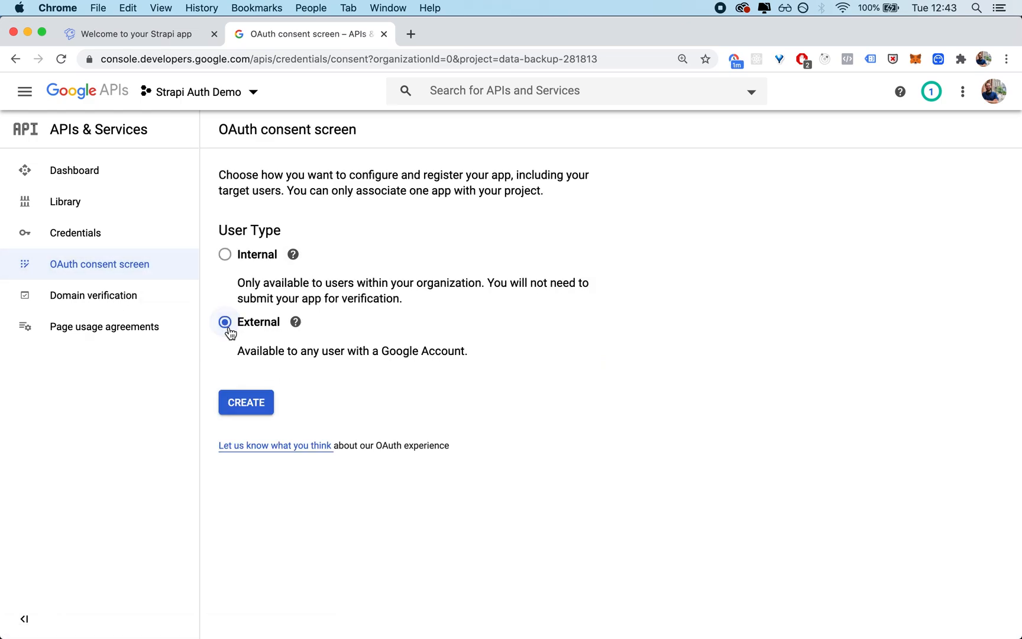
left_click(253, 404)
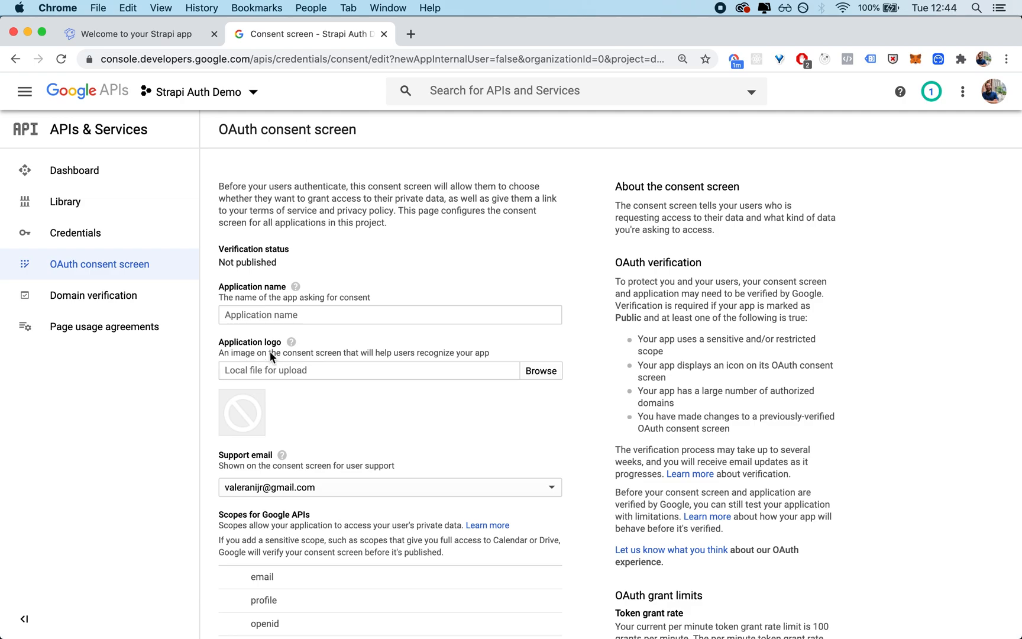
Step: Set the consent screen's application name to Strapi Auth Demo
key("super+equal")
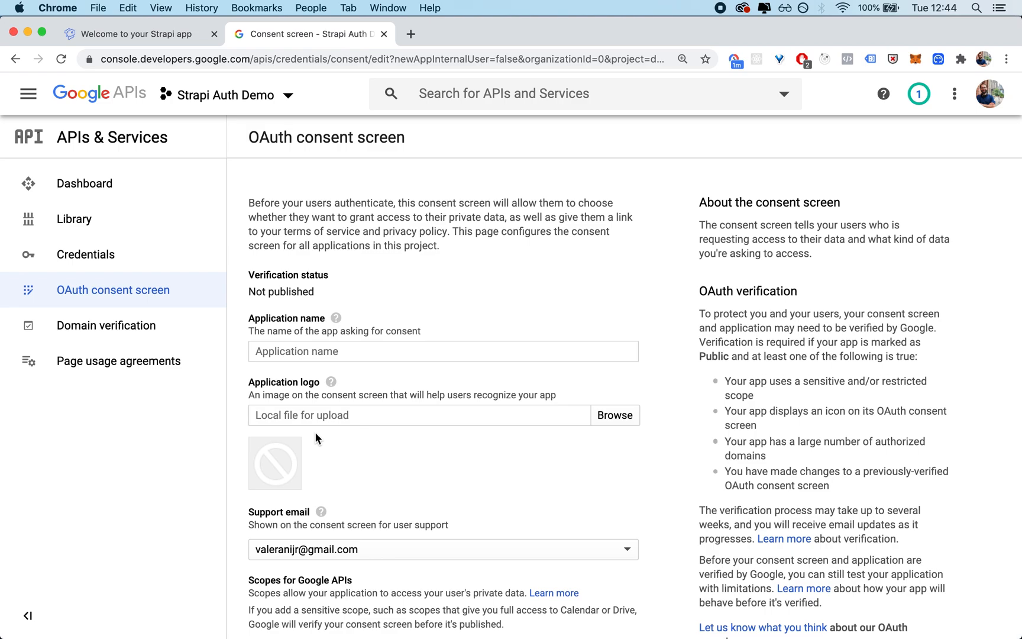
left_click(311, 350)
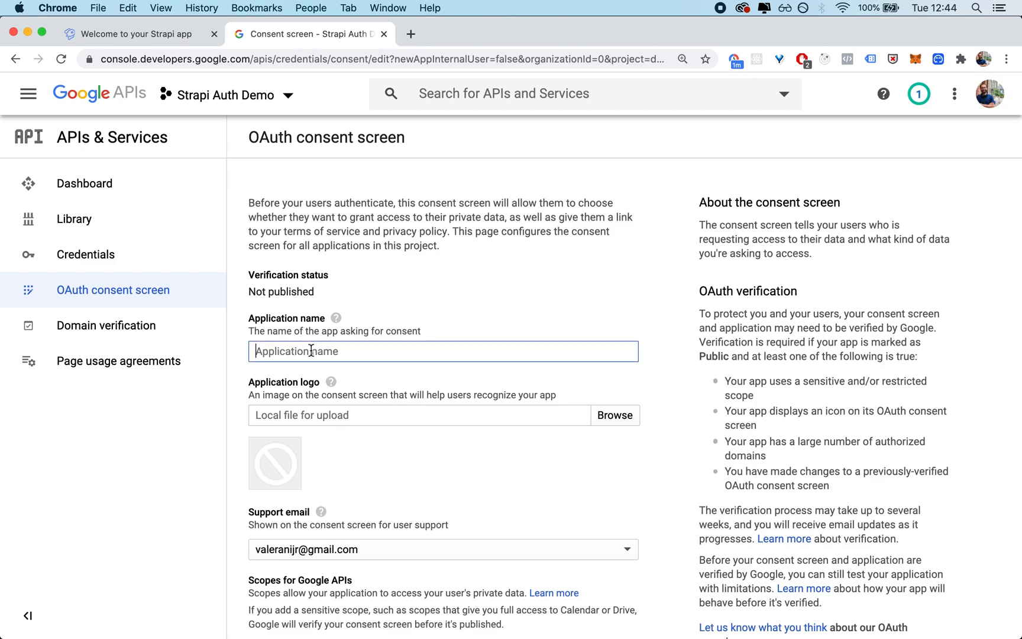
type("Strapi Auth Demo")
Step: Copy the ngrok address from the Strapi tab and add b00268af26e3.ngrok.io, without the protocol, as an authorized domain
scroll(363, 470, "down", 10)
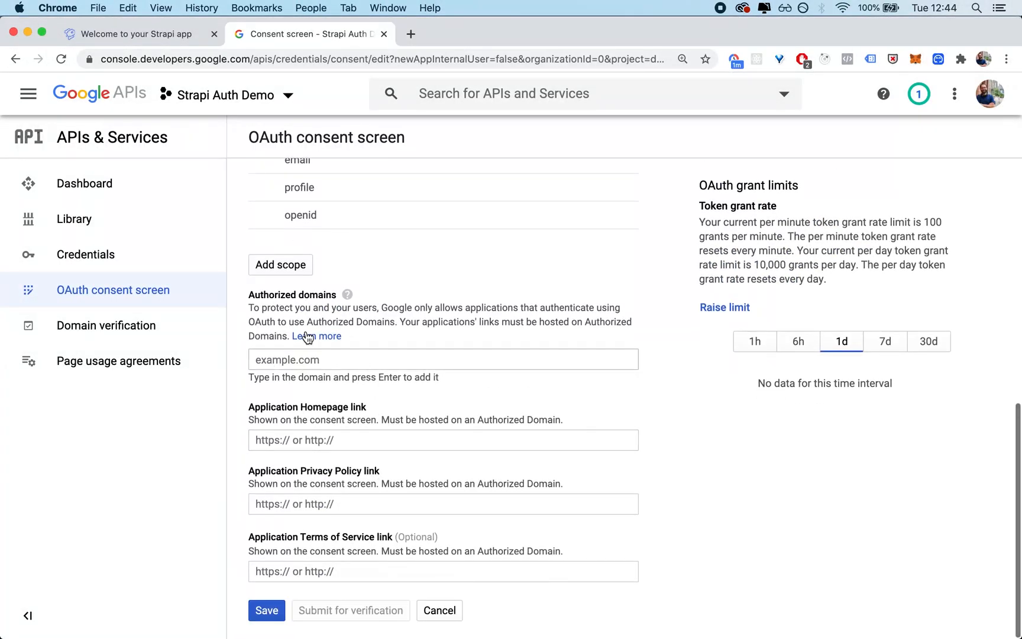
scroll(323, 297, "up", 4)
scroll(322, 297, "down", 3)
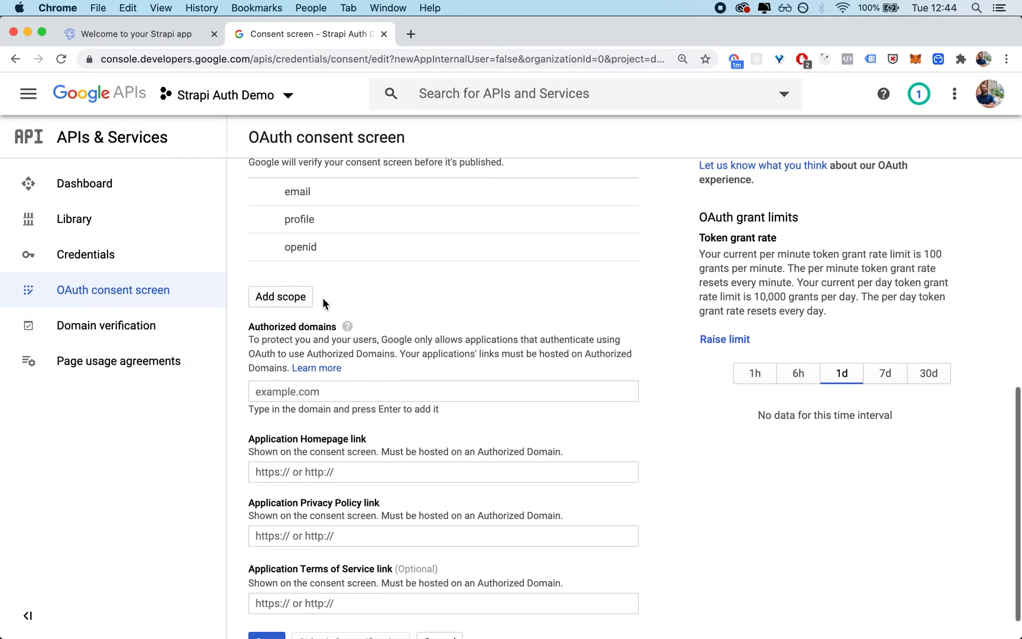
left_click_drag(248, 330, 326, 331)
left_click(381, 392)
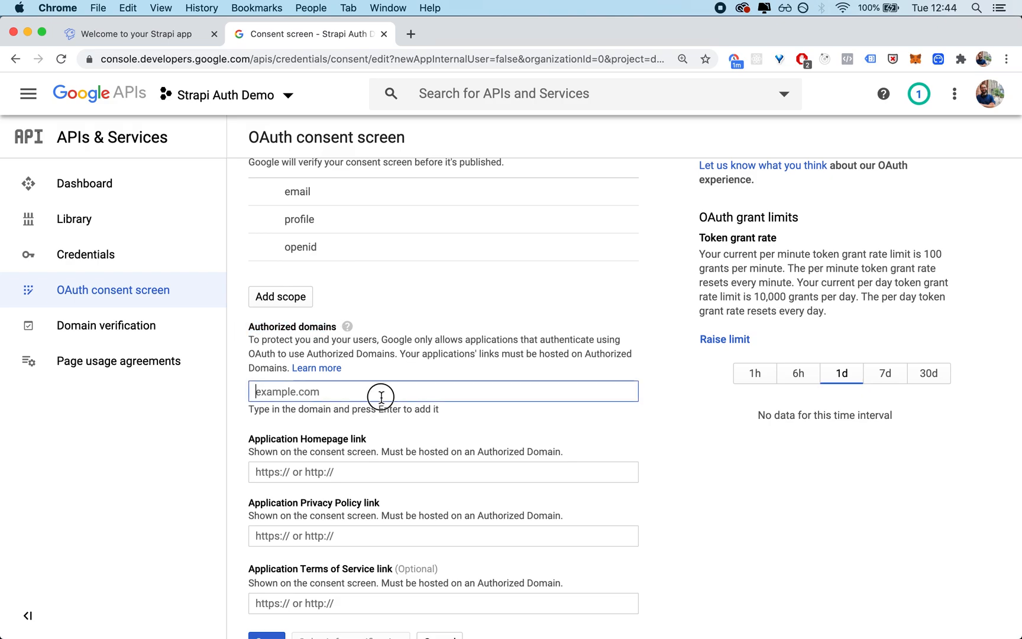
left_click(169, 37)
left_click_drag(224, 61, 99, 59)
key("super+c")
key("ctrl+Tab")
key("super+v")
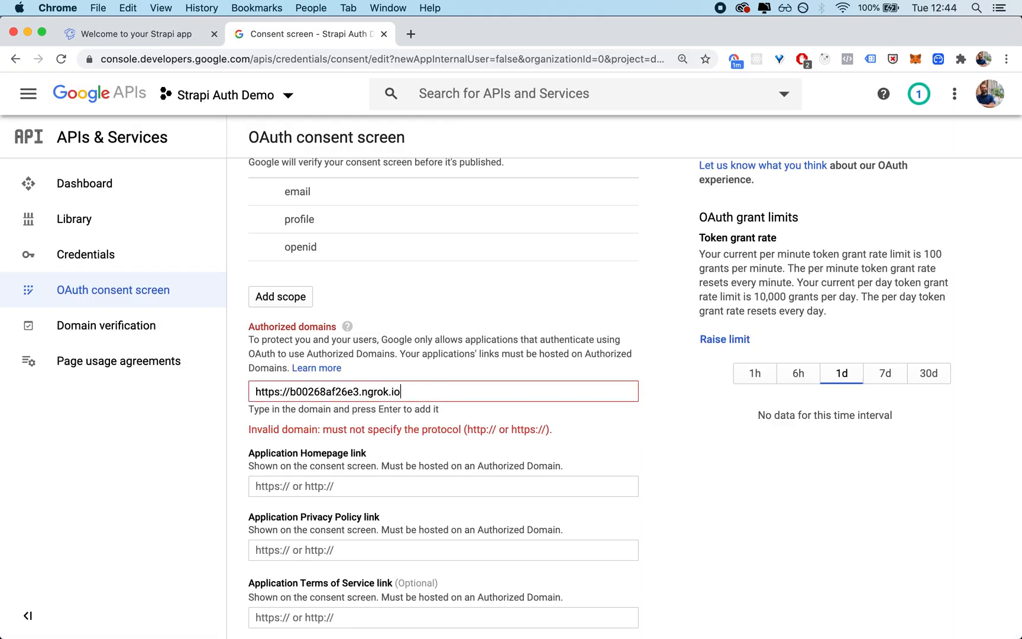
left_click(289, 392)
key("super+BackSpace")
left_click(406, 392)
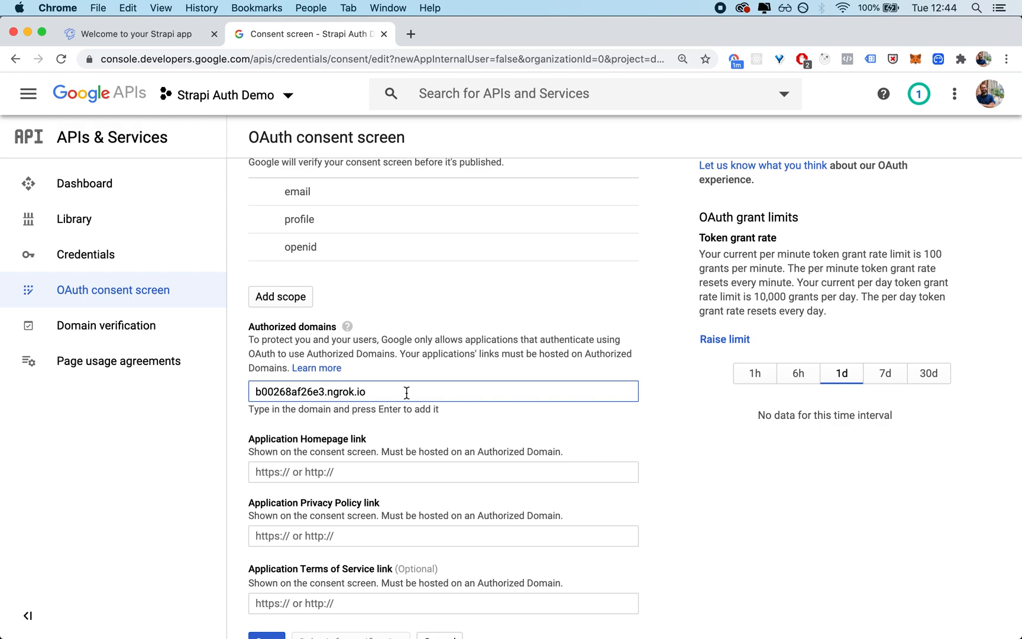
key("Return")
scroll(468, 443, "down", 3)
left_click(353, 443)
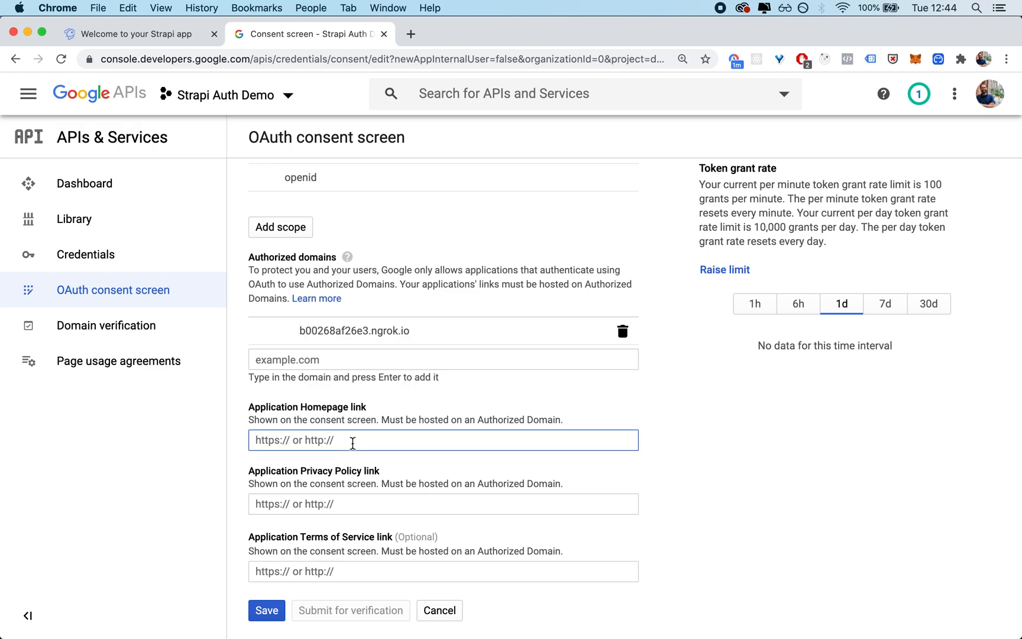
key("super+v")
key("Tab")
key("super+v")
key("Tab")
key("super+v")
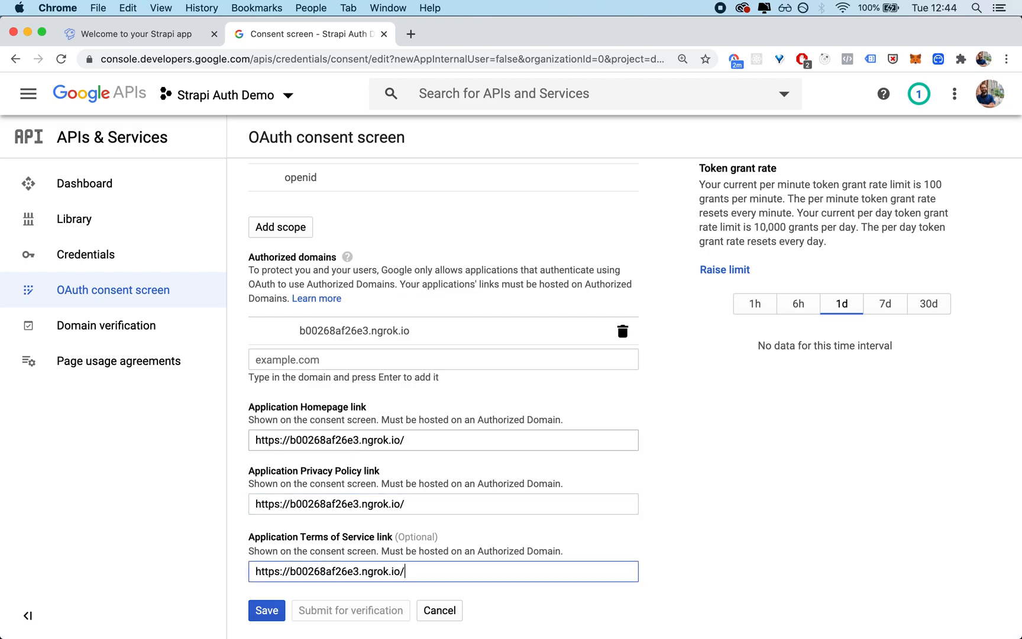
left_click(266, 609)
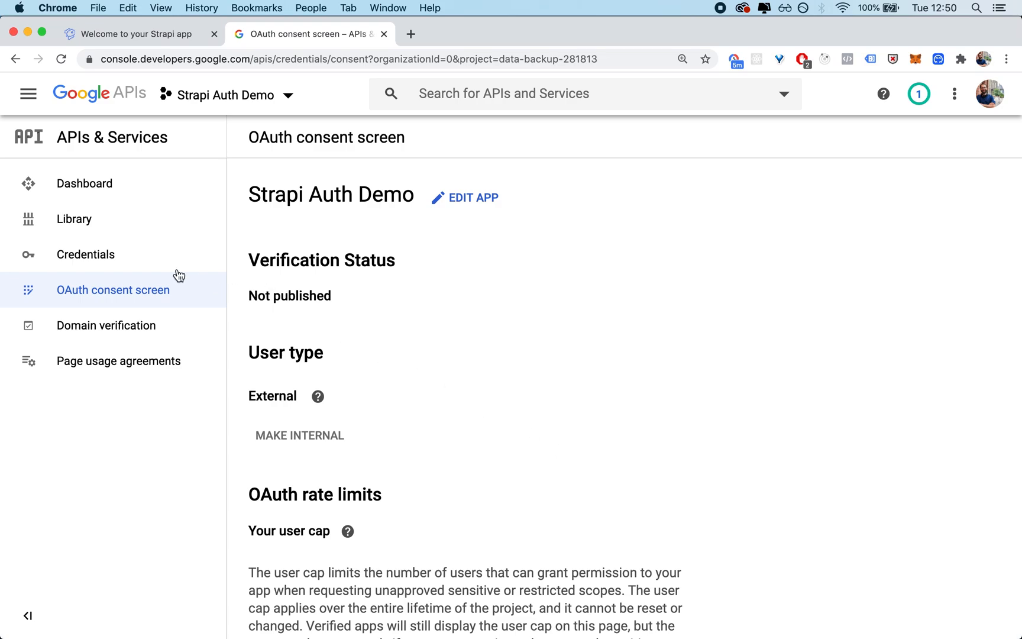
Step: Start a new OAuth client ID credential with the Web application type and name it Strapi Auth
left_click(99, 265)
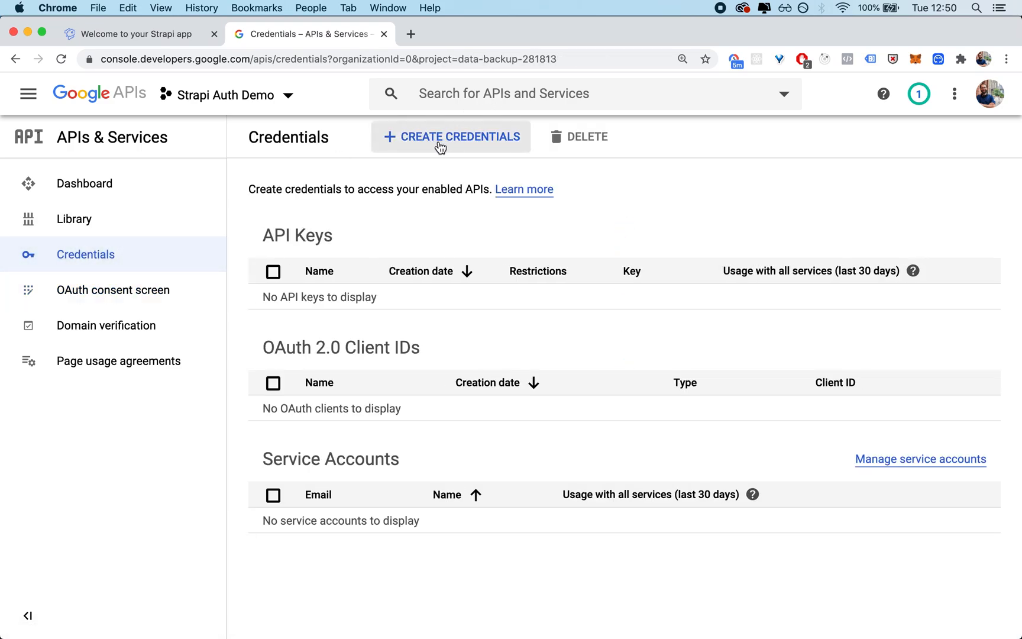
left_click(458, 147)
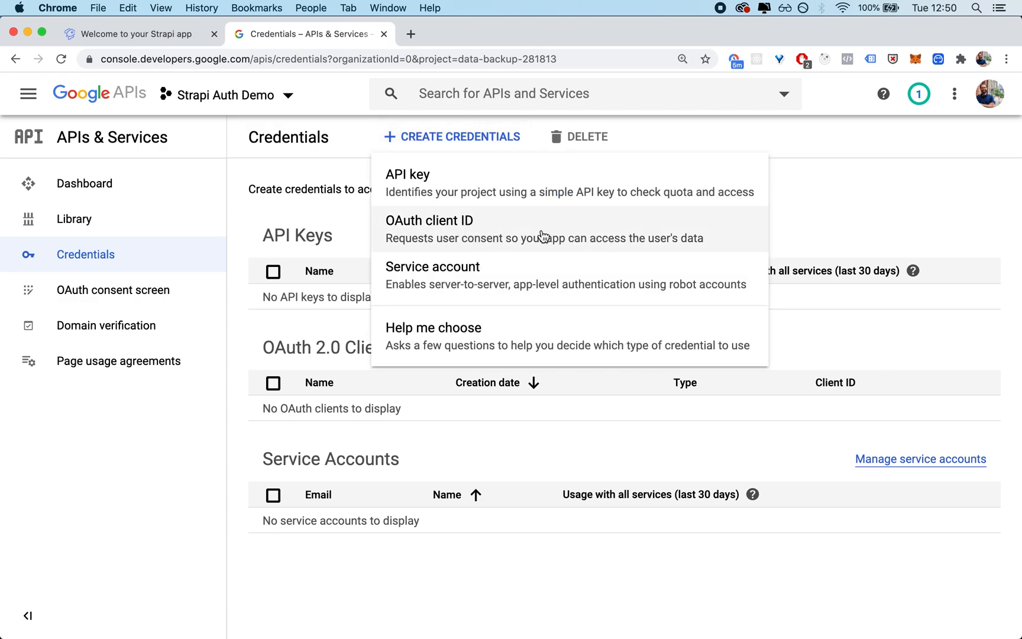
left_click(601, 231)
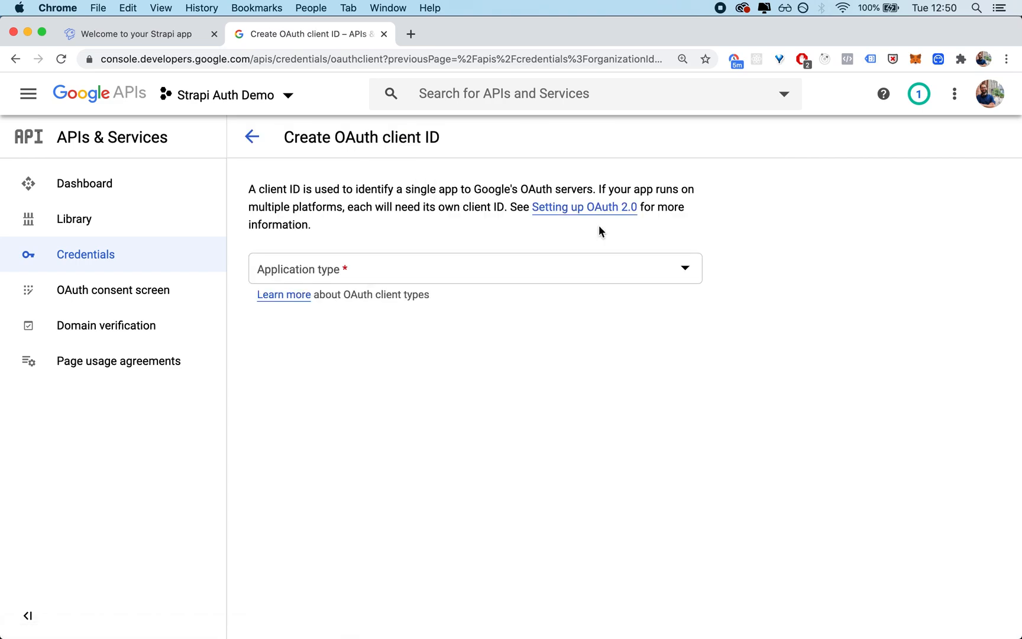
left_click(425, 268)
left_click(410, 283)
triple_click(361, 345)
type("Str")
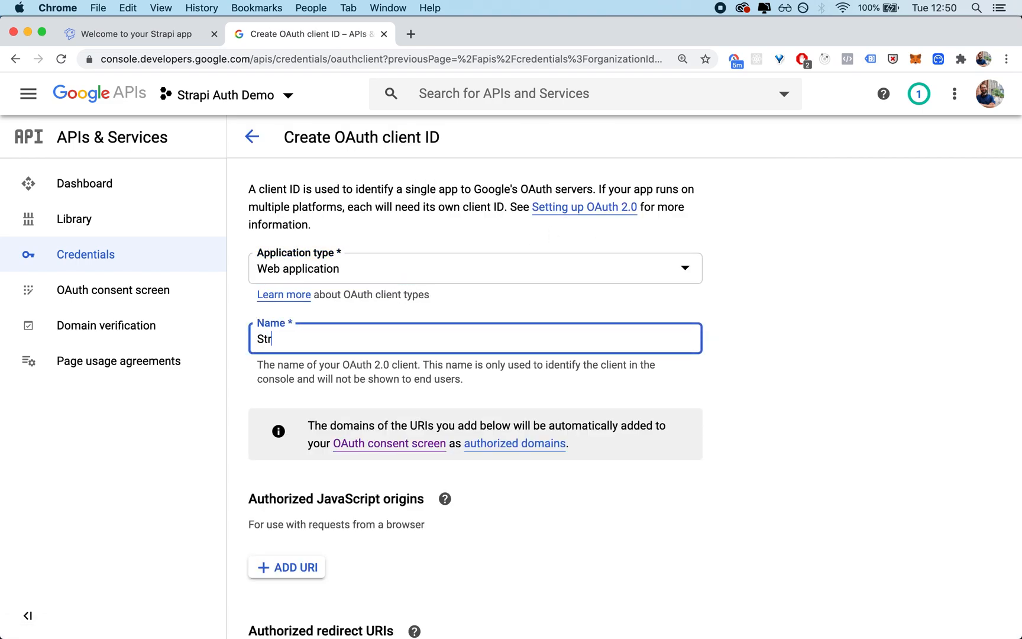
type("api Auth")
scroll(592, 384, "down", 3)
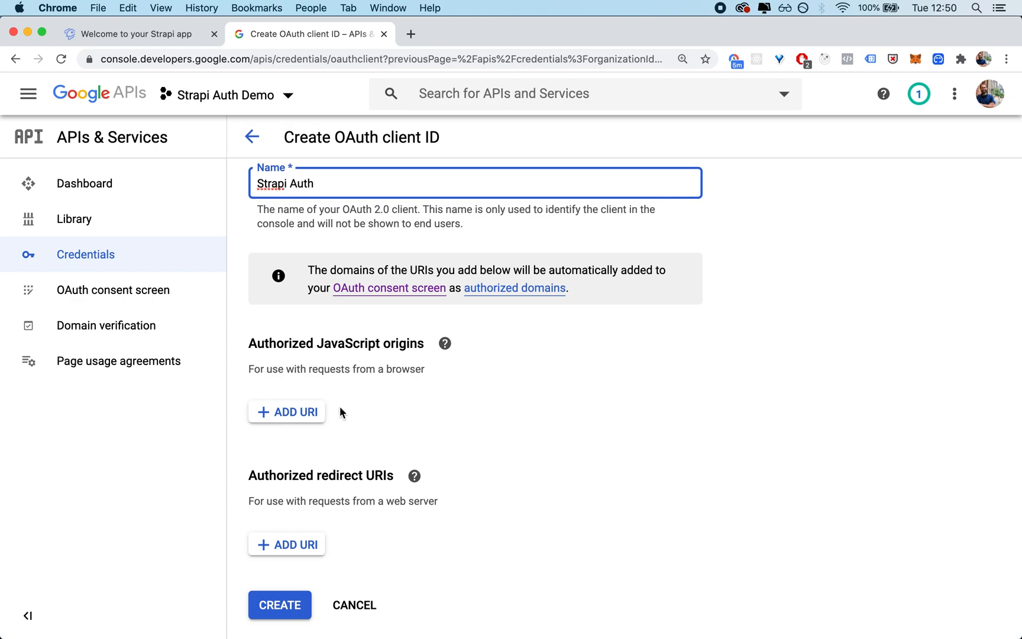
key("ctrl+Tab")
left_click(227, 59)
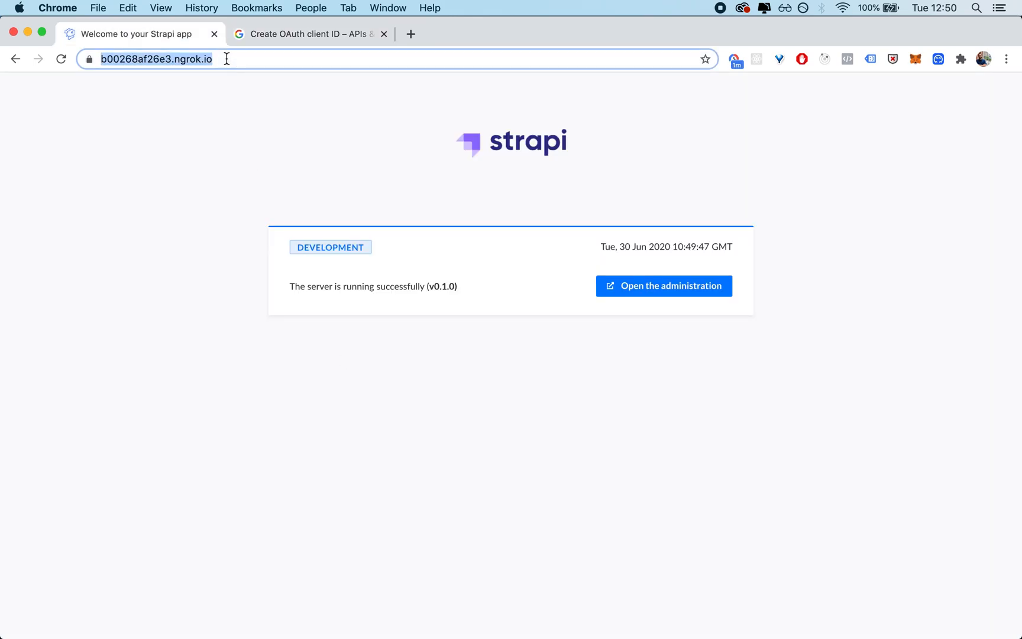
key("ctrl+Tab")
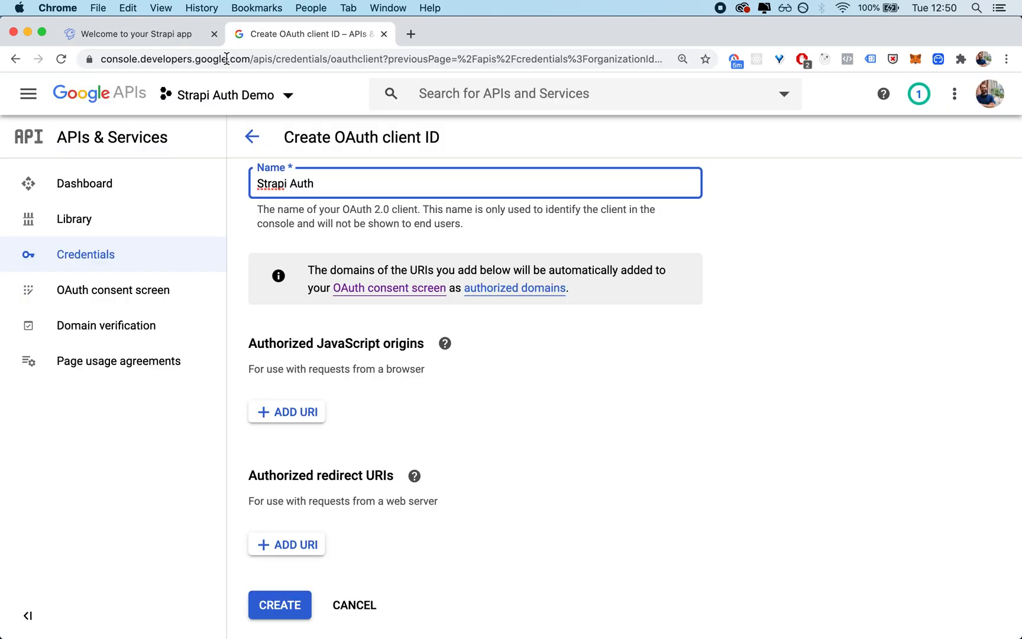
left_click(308, 417)
key("super+v")
key("BackSpace")
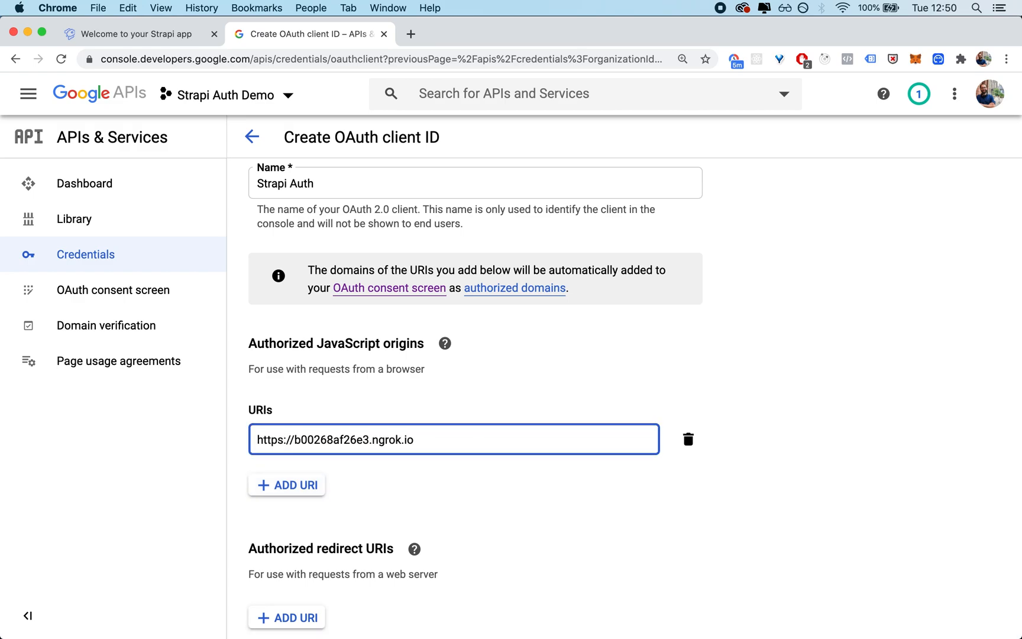
scroll(471, 512, "down", 2)
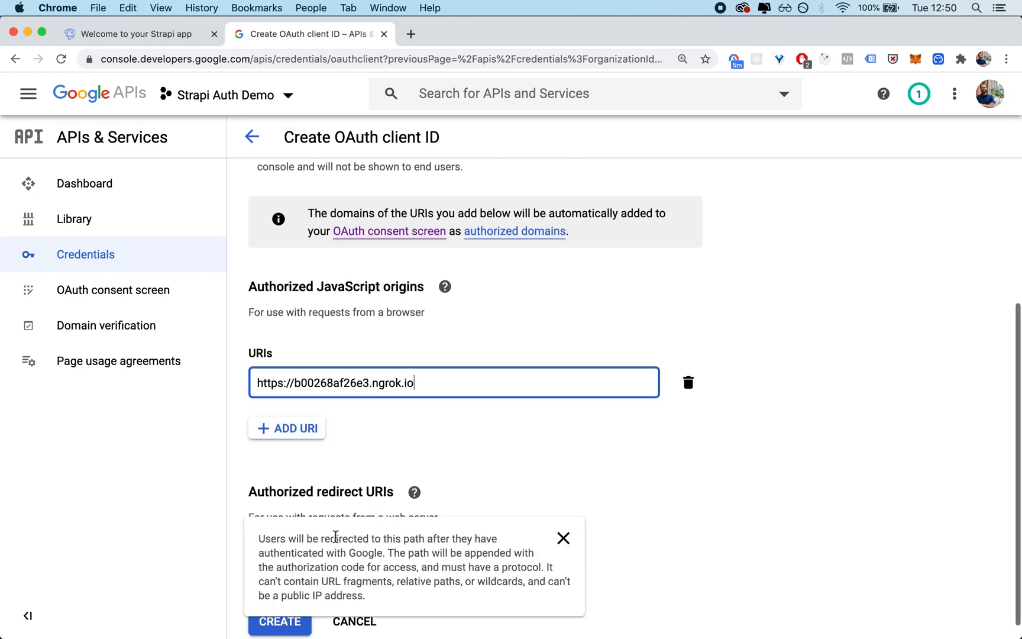
left_click(303, 560)
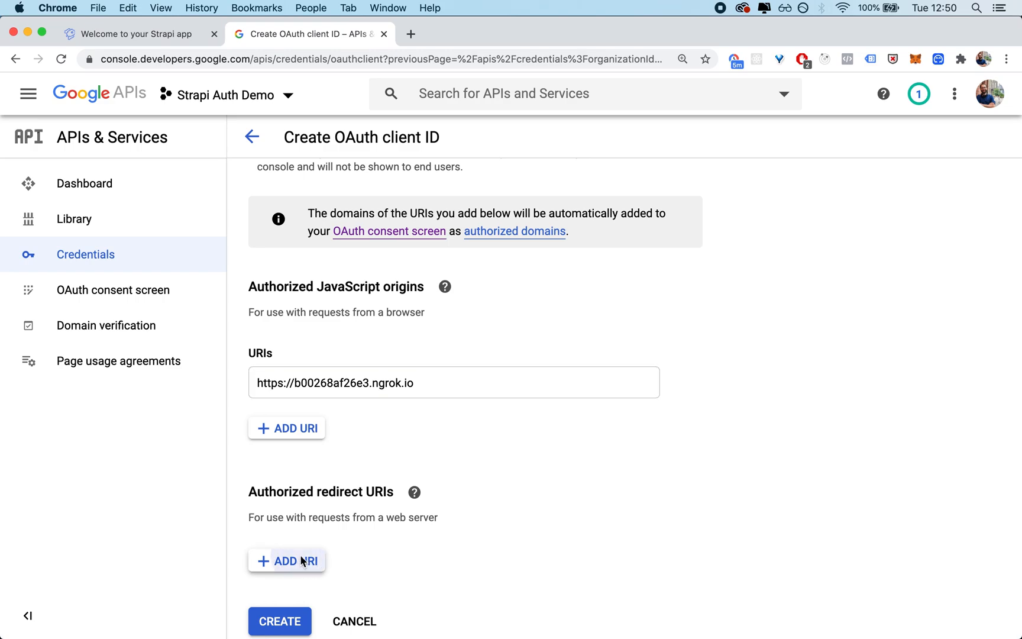
scroll(568, 450, "down", 3)
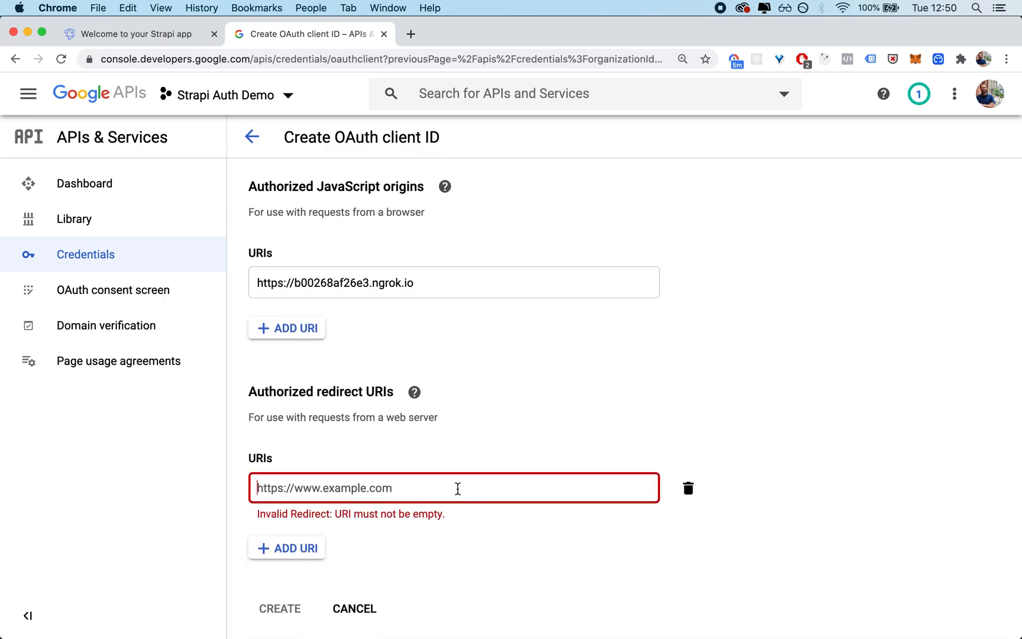
key("super+v")
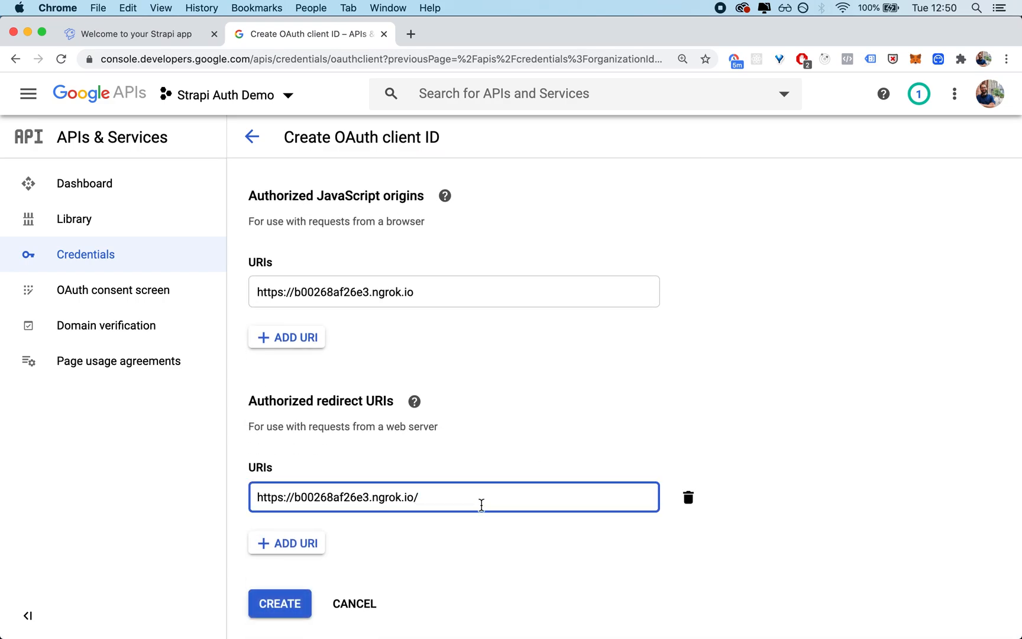
type("connect/google/")
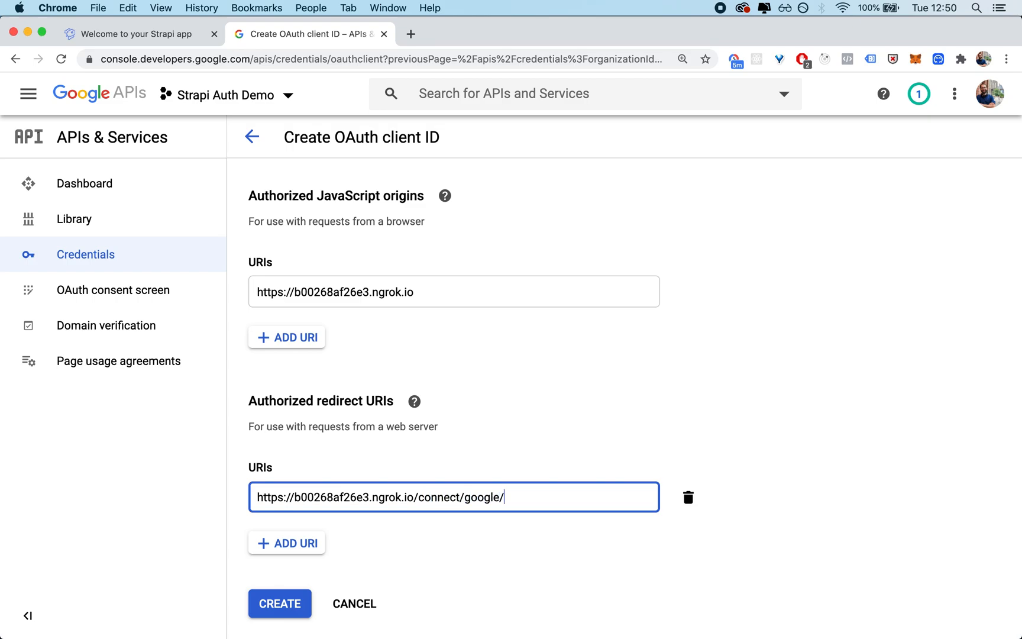
type("callback")
Step: Check the complete redirect URI and create the OAuth client
left_click_drag(565, 497, 415, 497)
left_click_drag(566, 499, 228, 498)
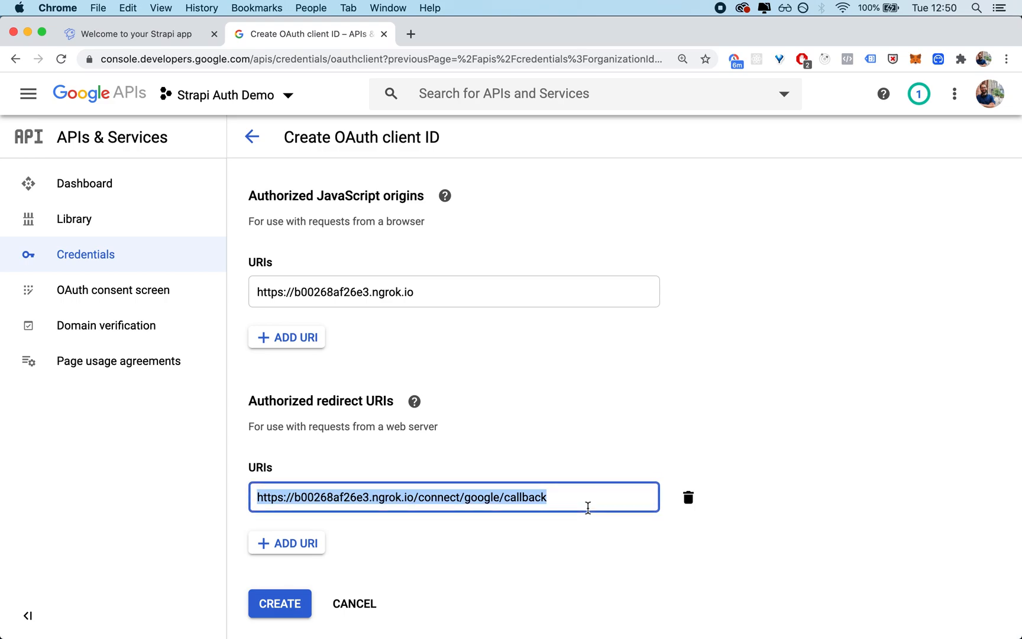
left_click(571, 503)
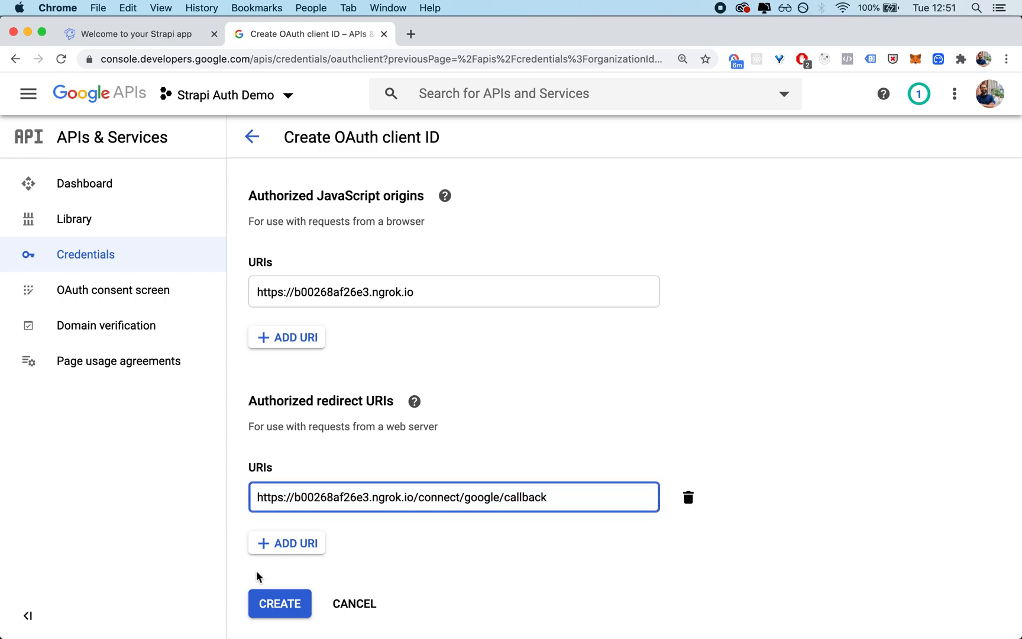
left_click(282, 608)
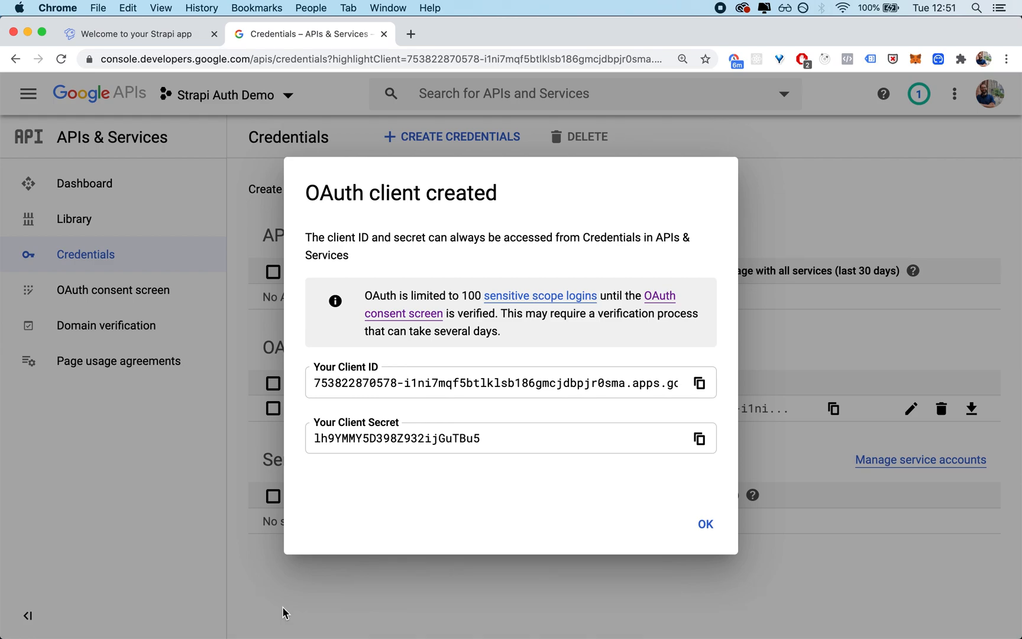
left_click(126, 37)
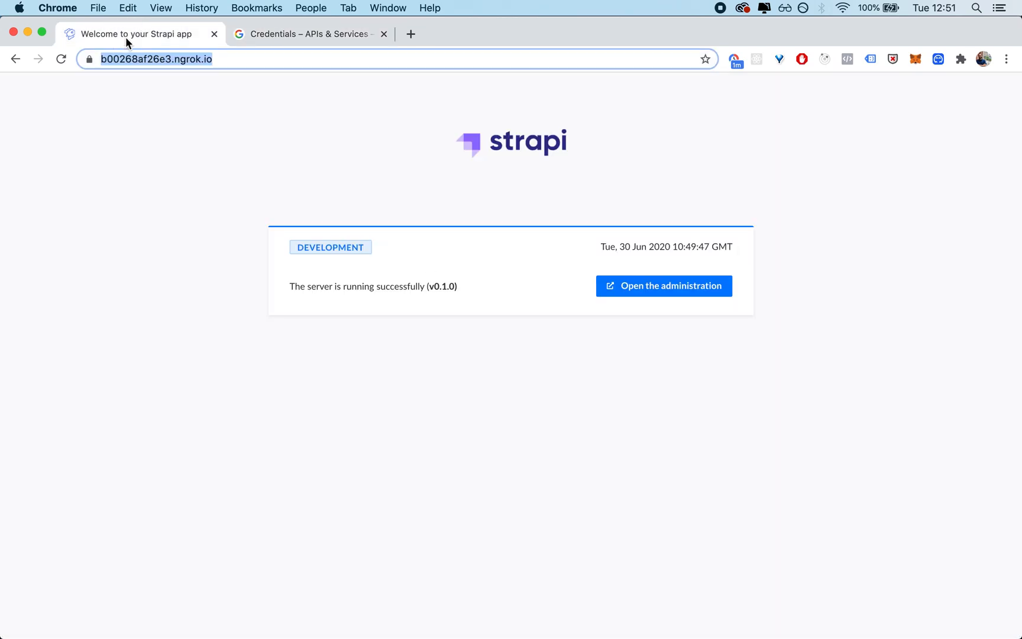
left_click(288, 34)
left_click(170, 38)
left_click(263, 37)
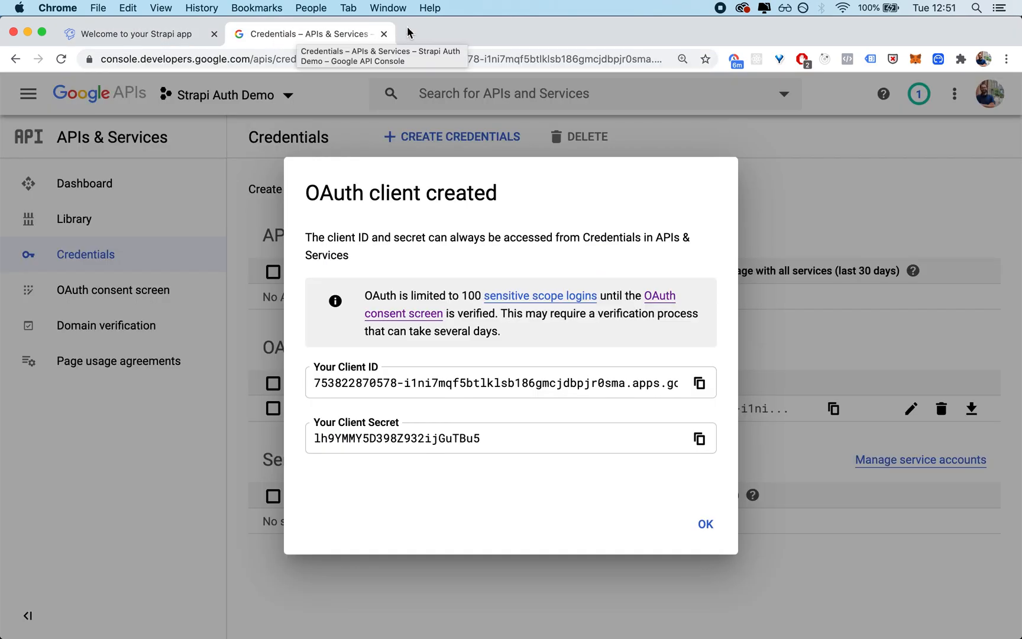
Step: Open localhost:1337/admin in a new browser tab and place that tab before the Google credentials tab
left_click(409, 32)
type("l")
key("Right")
key("BackSpace")
key("BackSpace")
key("BackSpace")
key("BackSpace")
type("1337/admin")
key("Return")
left_click_drag(452, 41, 269, 38)
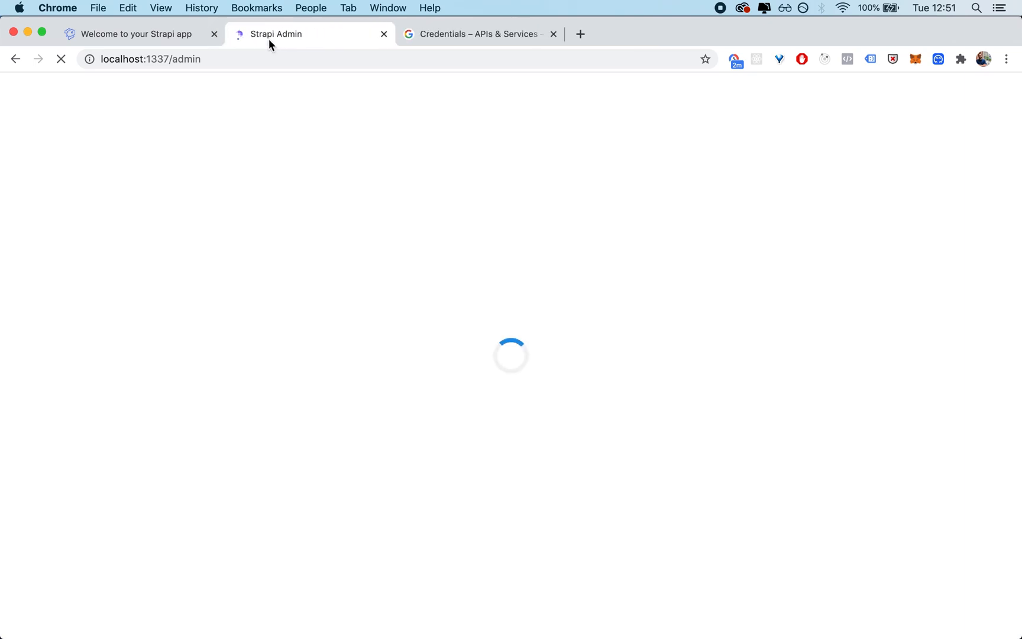
Step: Log in to the Strapi administration with the admin username and password
type("x")
key("Tab")
type("xxxxxx")
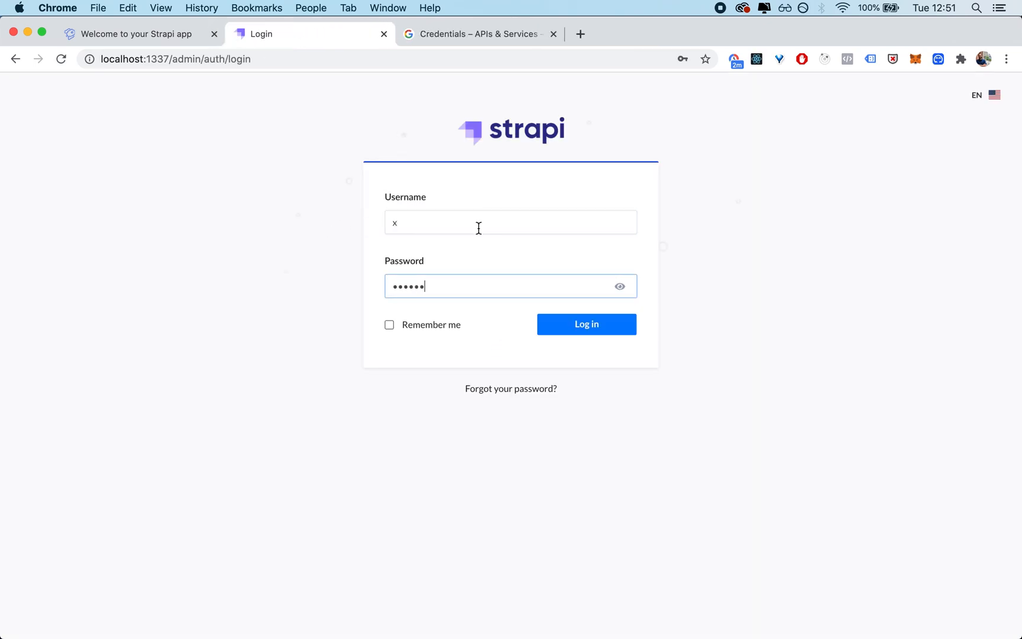
left_click(572, 325)
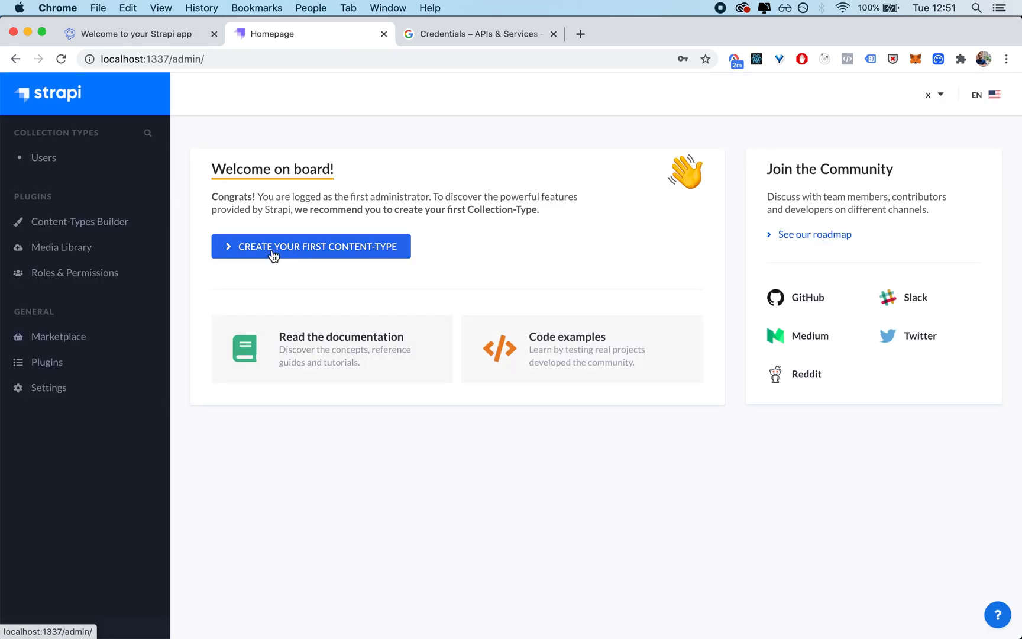
Step: Open the Google provider's settings in Strapi's Roles & Permissions plugin and enable the provider
left_click(88, 274)
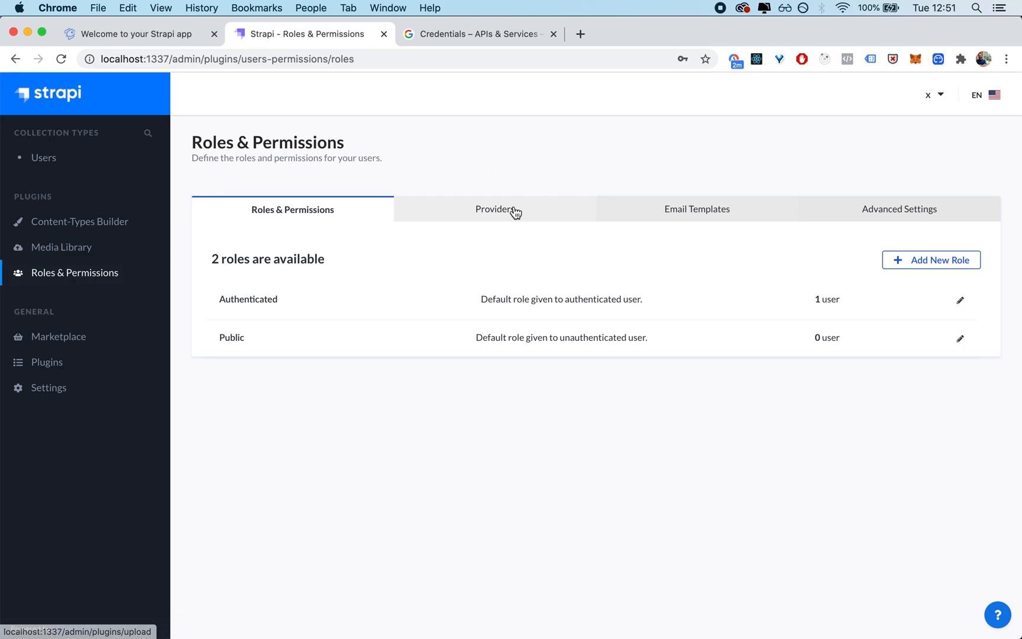
left_click(486, 217)
scroll(432, 284, "down", 2)
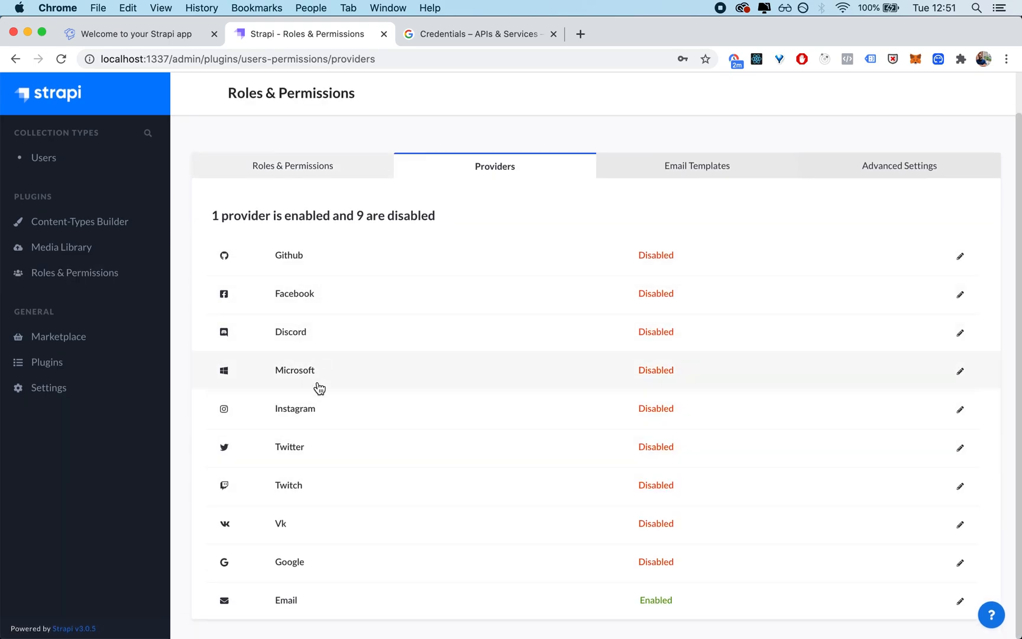
left_click(358, 574)
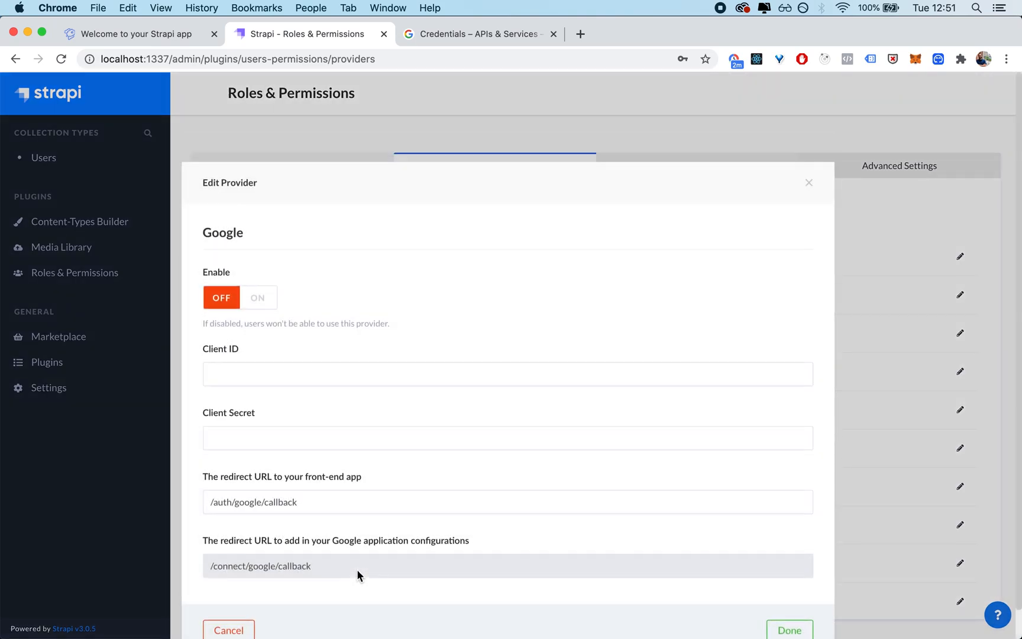
left_click(260, 300)
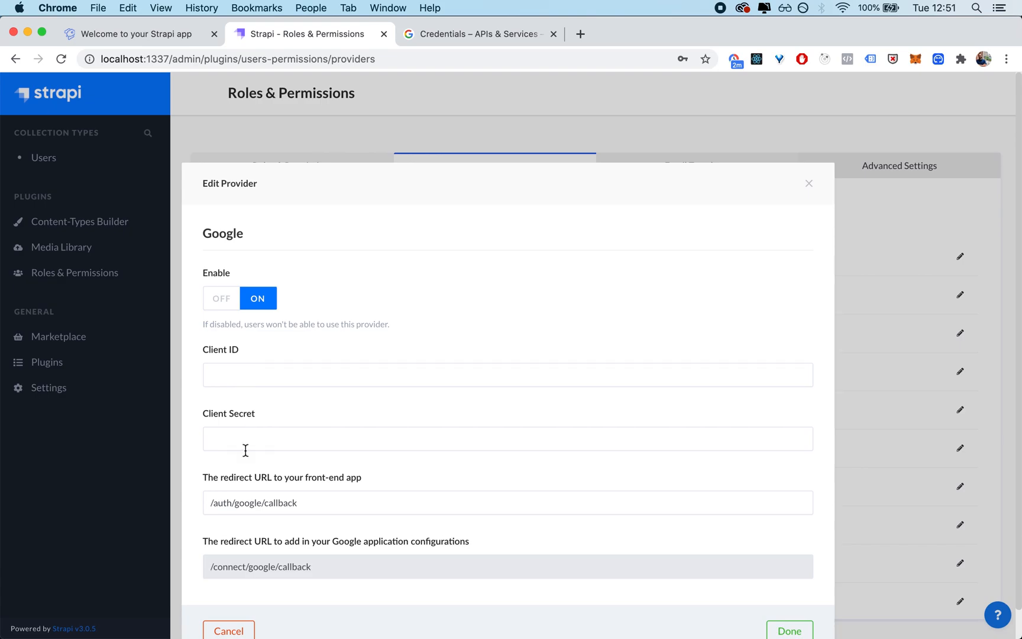
Step: Copy the OAuth client ID from the Google console into the Google provider's Client ID field in Strapi
left_click(243, 367)
key("ctrl+Tab")
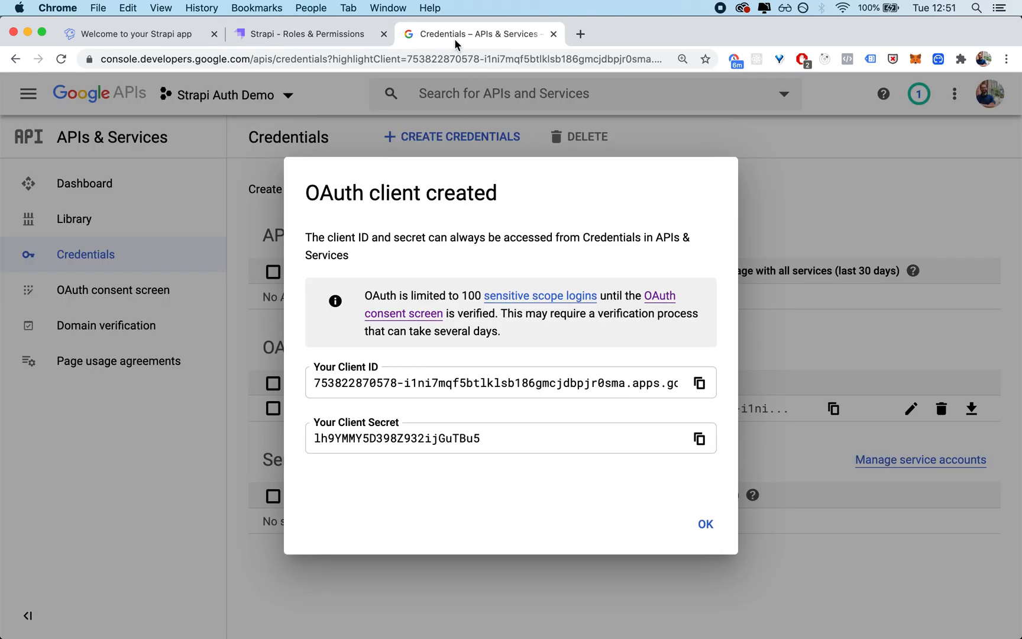
triple_click(380, 385)
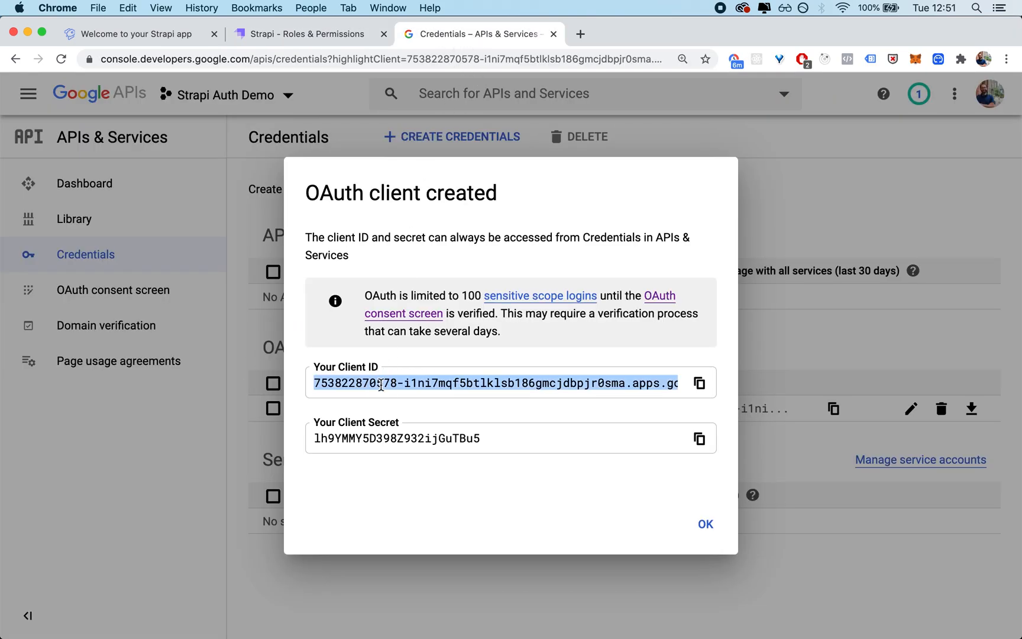
key("super+c")
key("ctrl+shift+Tab")
key("super+v")
Step: Copy the OAuth client secret from the Google console into the Google provider's Client Secret field in Strapi
key("ctrl+Tab")
triple_click(378, 432)
key("super+c")
key("ctrl+shift+Tab")
left_click(350, 444)
key("super+v")
left_click(377, 481)
scroll(378, 480, "down", 2)
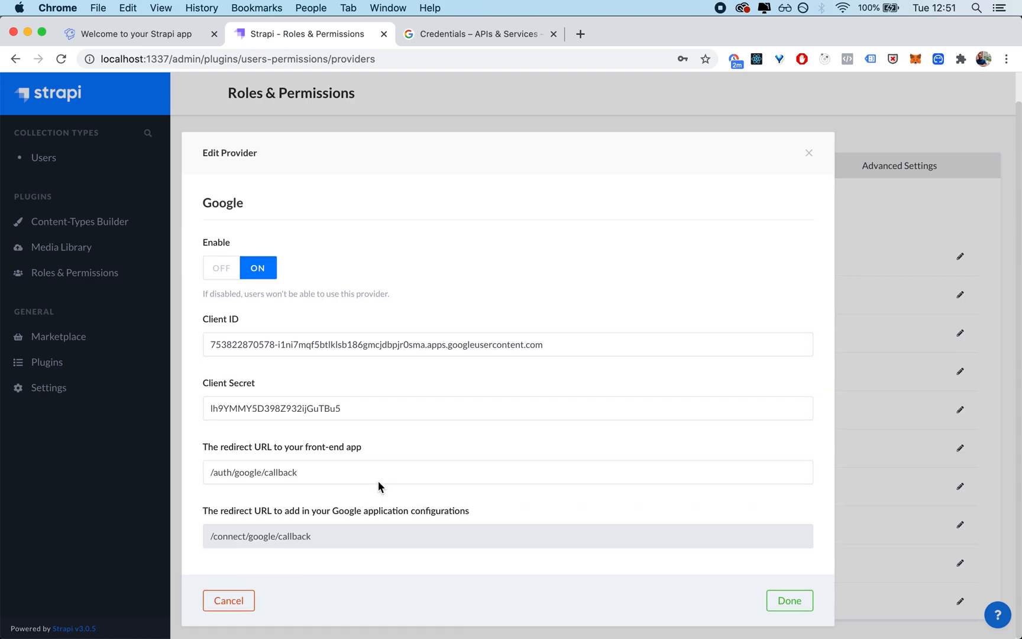
left_click_drag(345, 471, 170, 480)
left_click(424, 430)
left_click(242, 469)
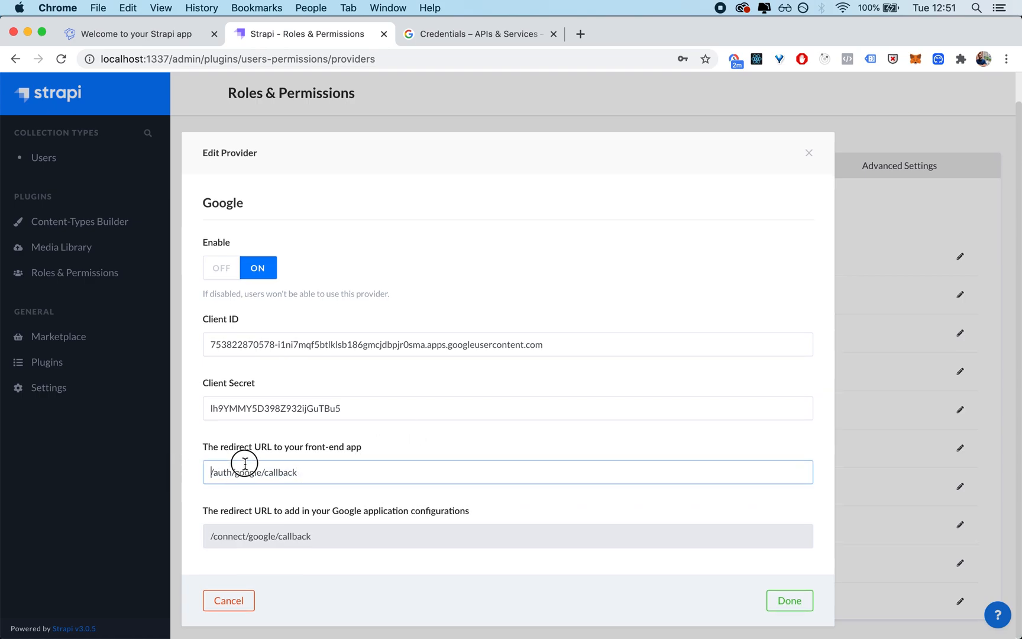
double_click(321, 475)
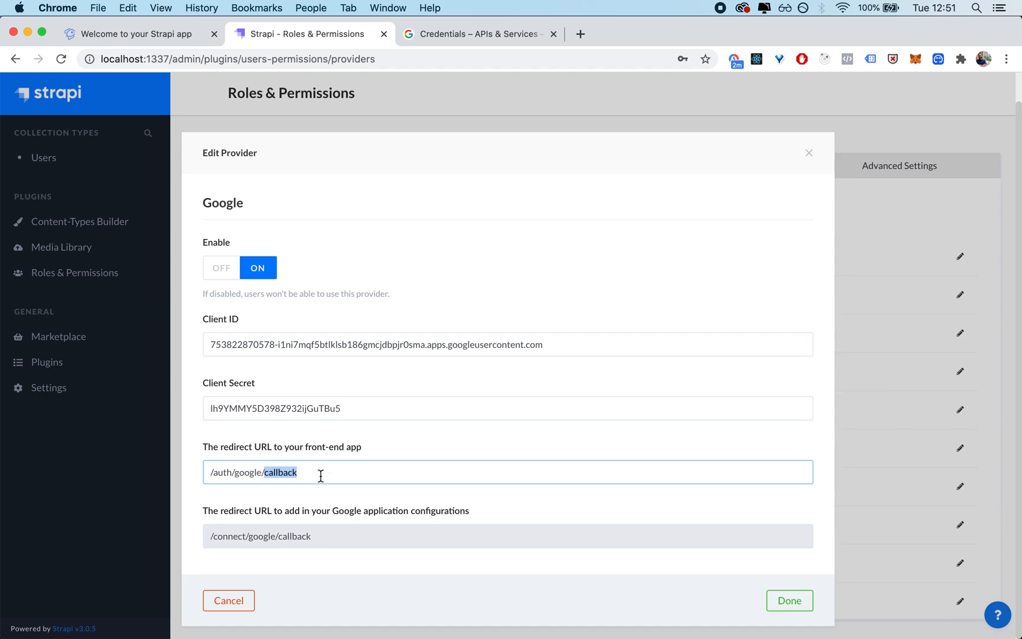
triple_click(321, 476)
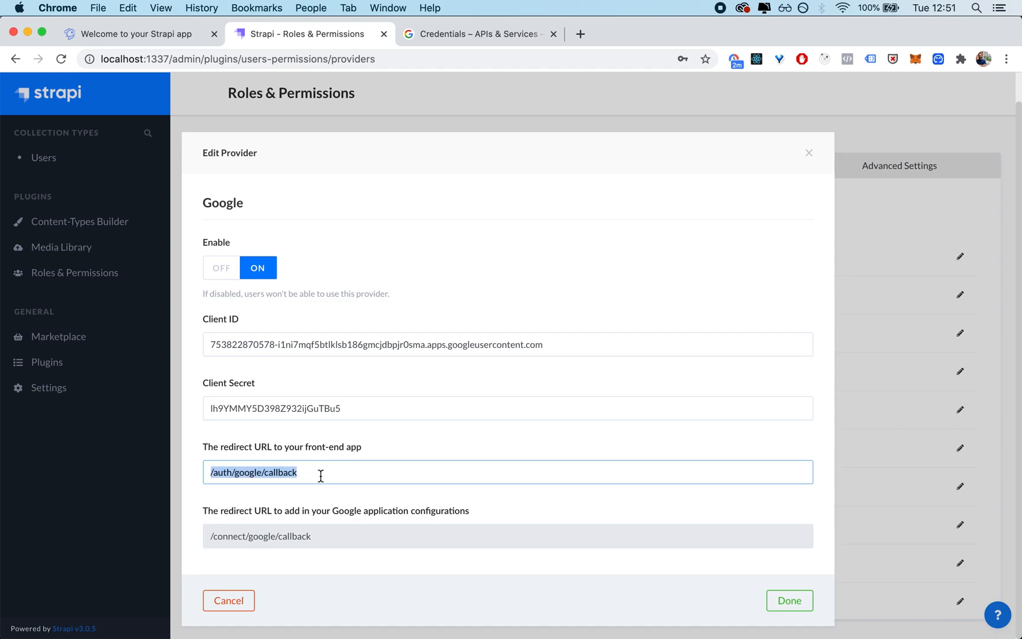
key("ctrl+shift+Tab")
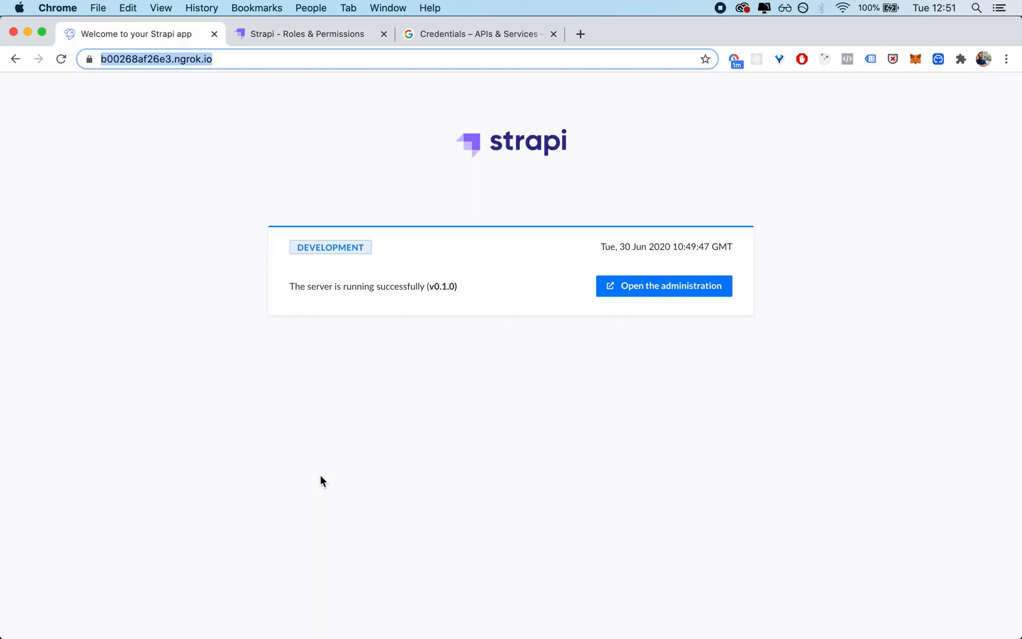
left_click(178, 59)
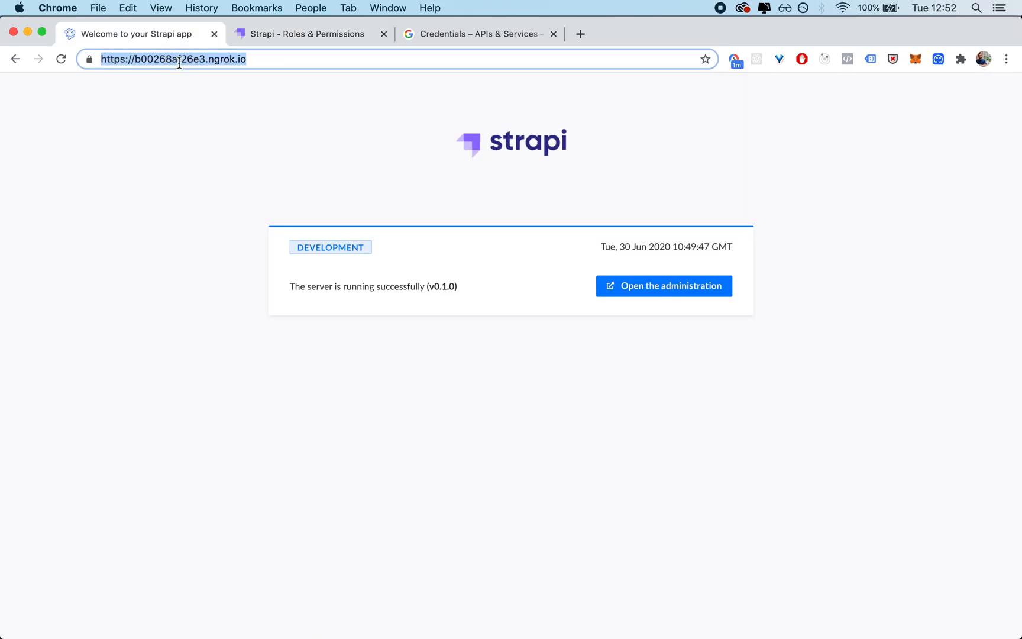
key("ctrl+Tab")
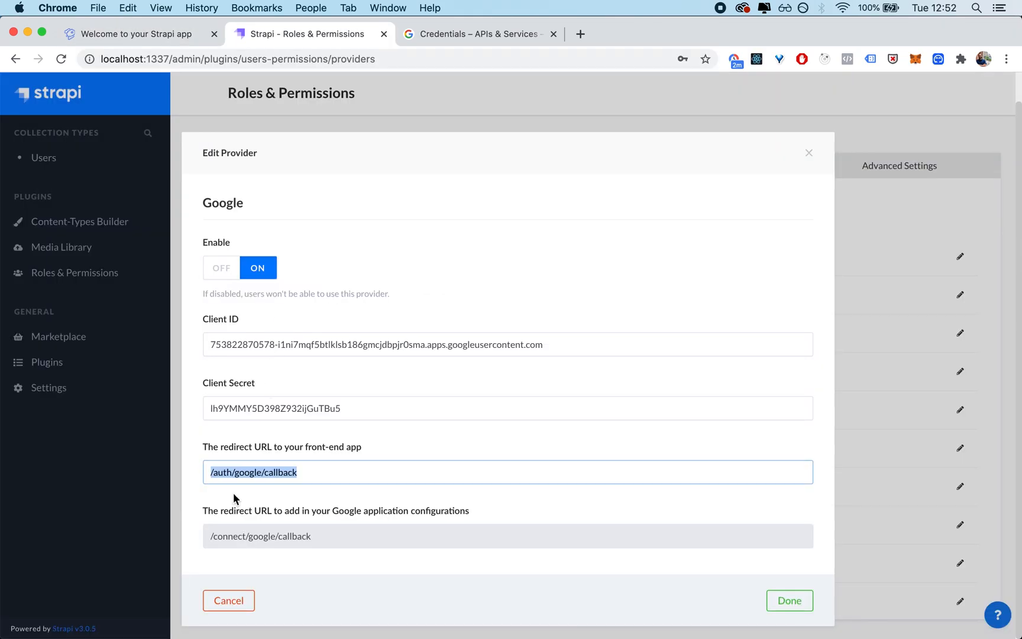
left_click(210, 476)
key("super+v")
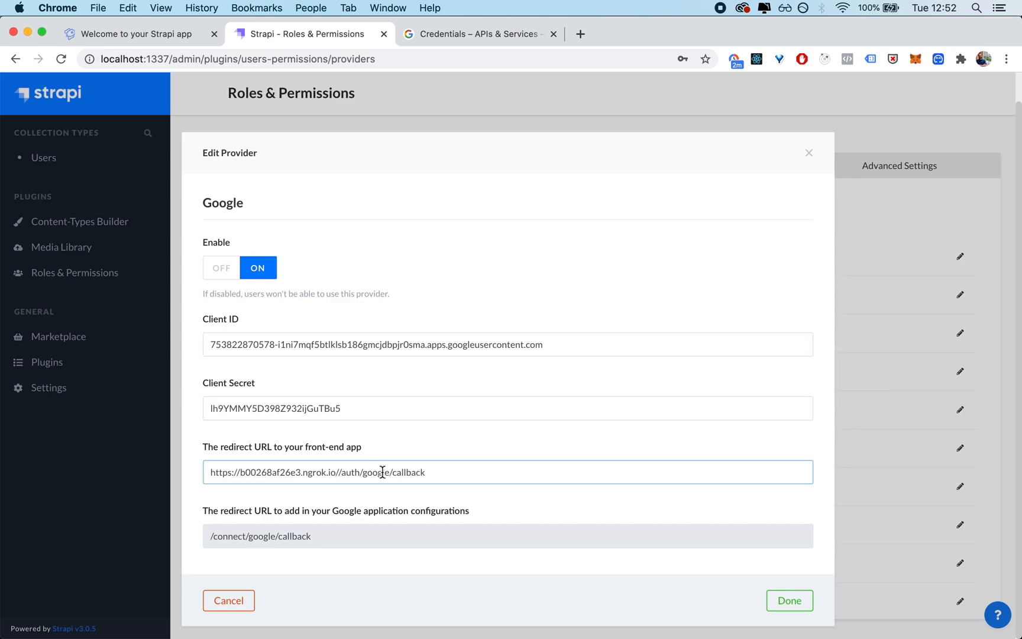
key("BackSpace")
left_click_drag(488, 478, 207, 474)
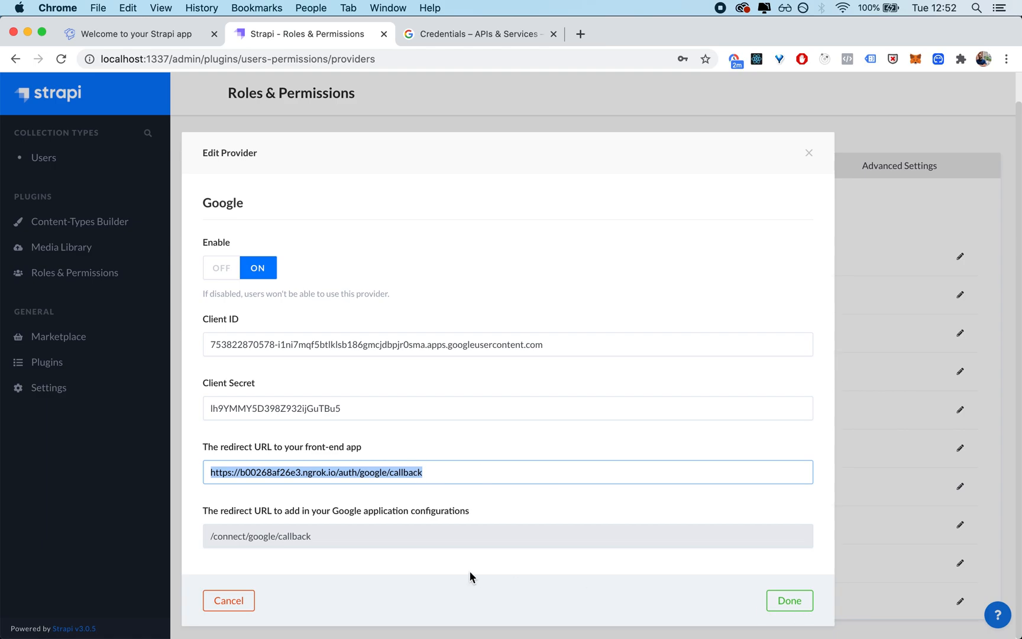
left_click(797, 606)
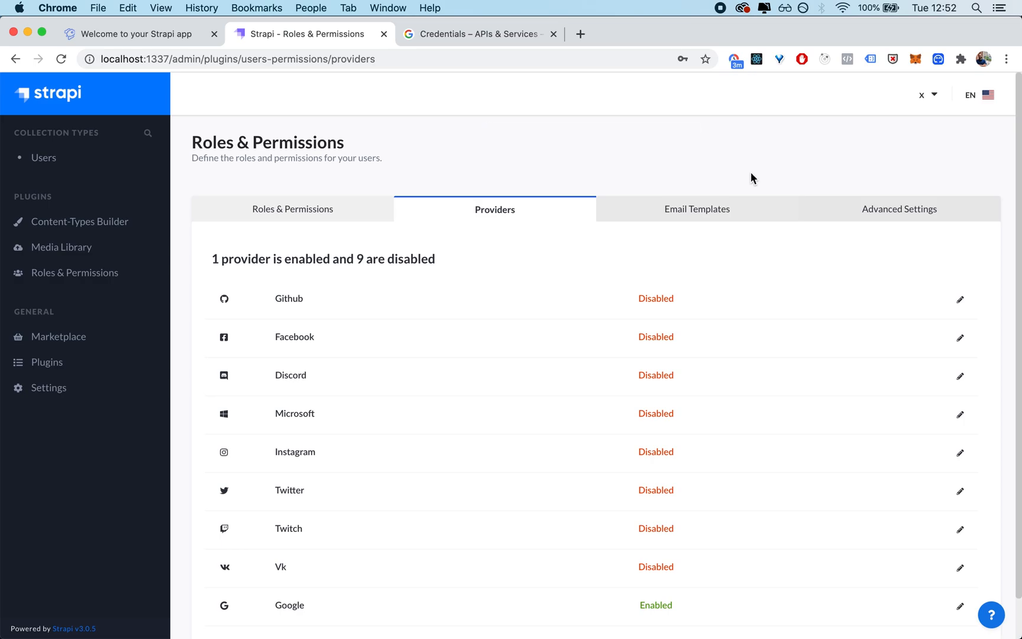
key("ctrl+shift+Tab")
key("super+c")
left_click(258, 53)
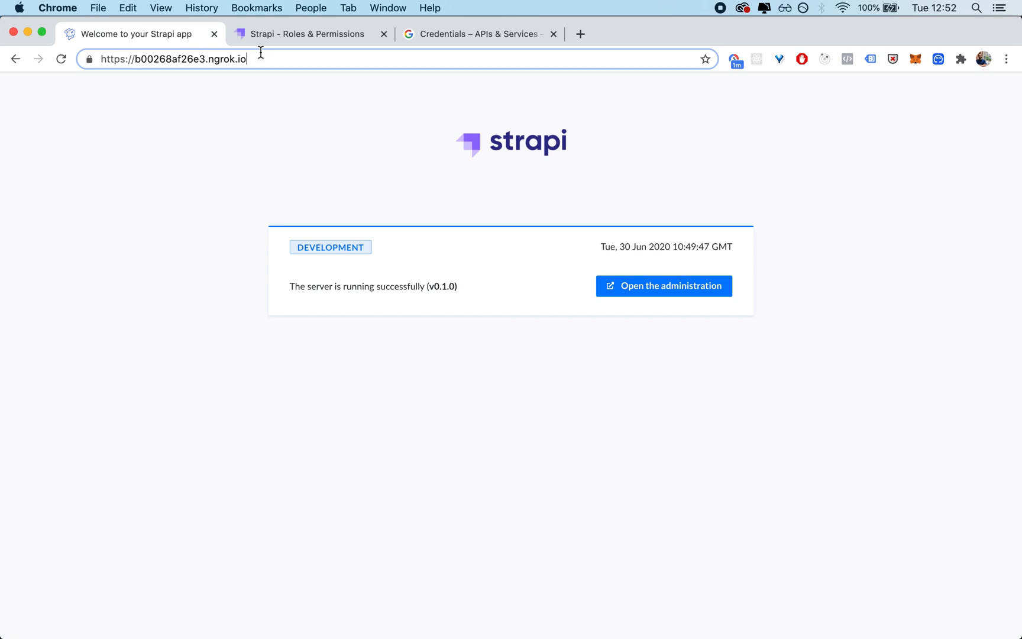
type("/con")
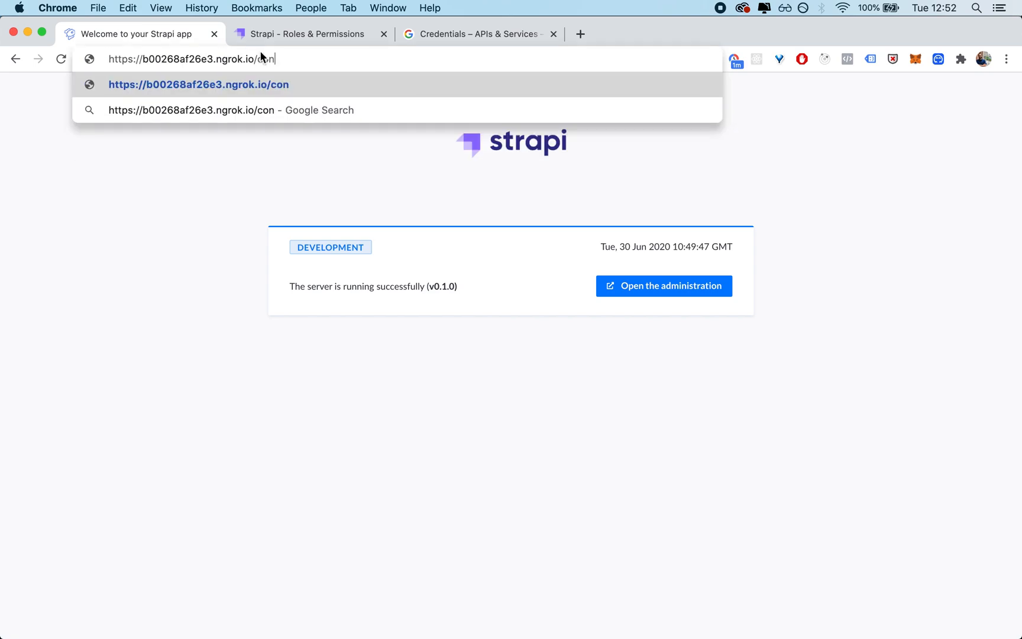
type("nect/google")
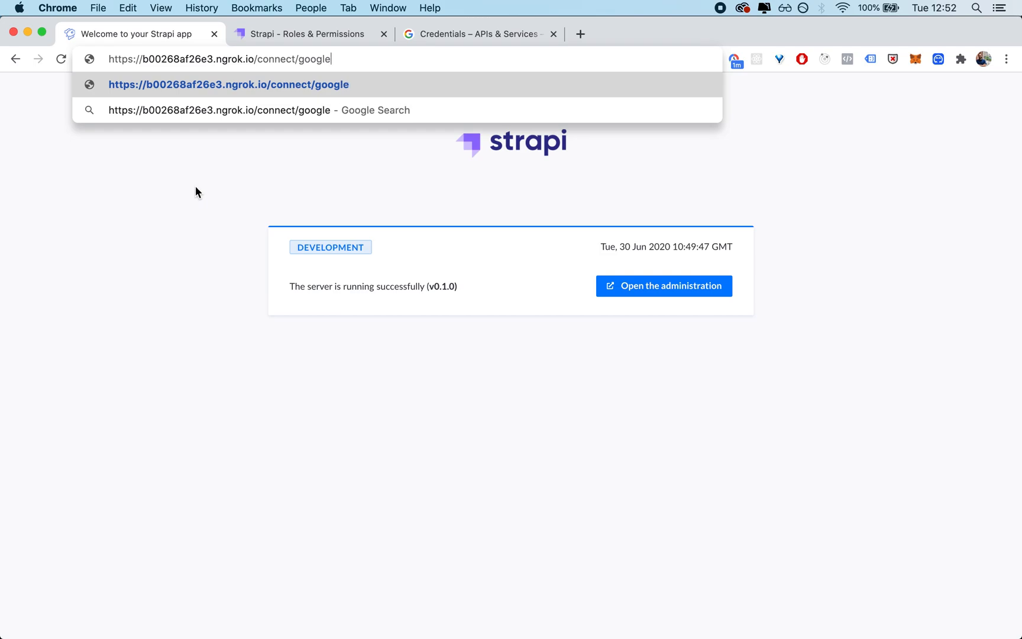
key("Return")
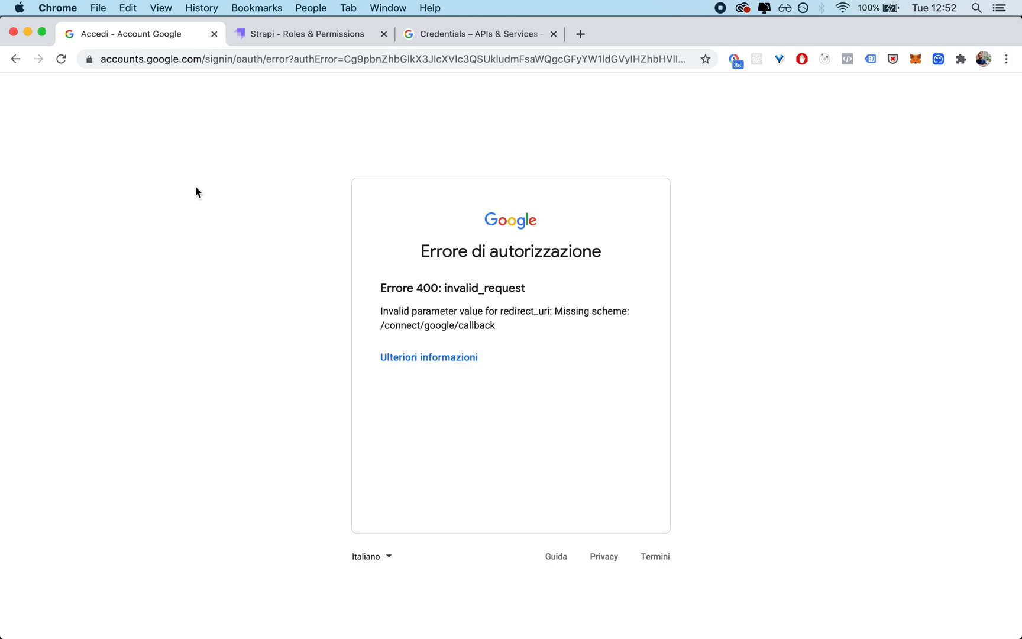
Step: Examine Google's authorization error page, focusing on the error type, the redirect_uri parameter and the callback path
triple_click(500, 254)
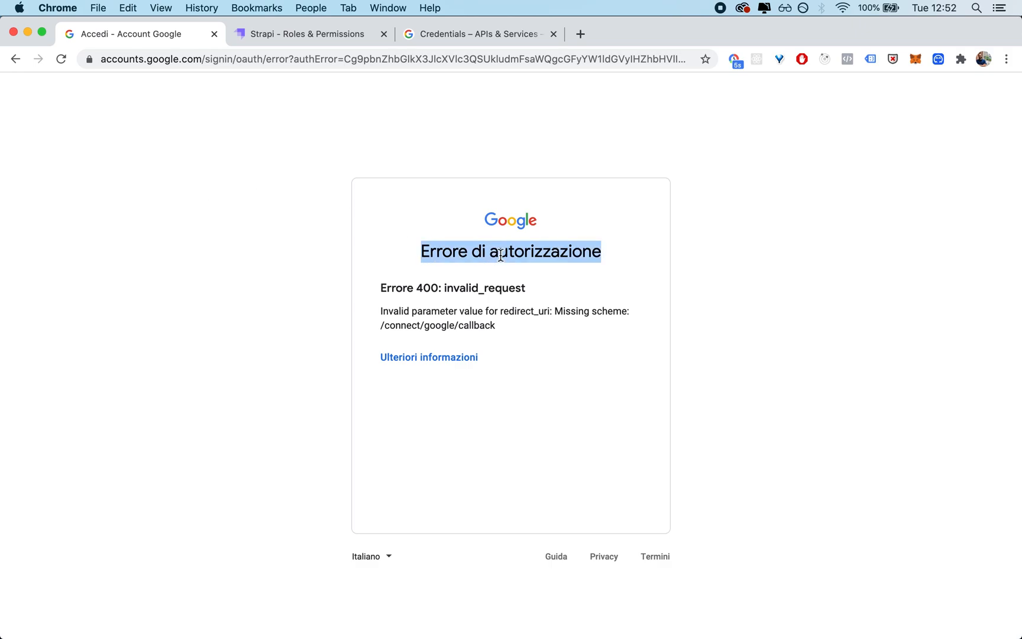
double_click(474, 287)
left_click(418, 278)
double_click(425, 287)
double_click(494, 289)
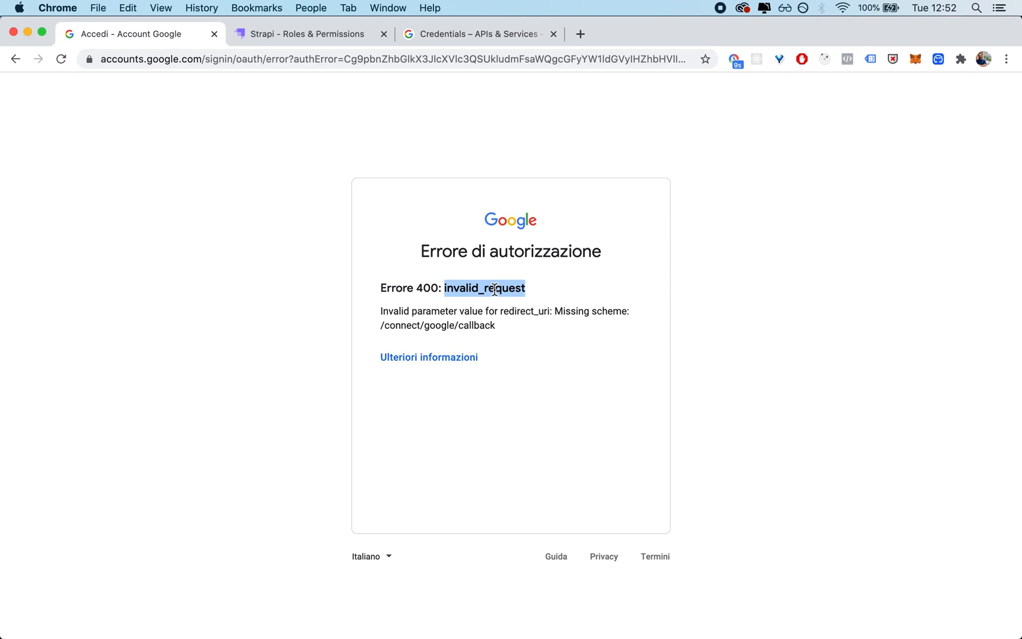
left_click(505, 313)
left_click_drag(506, 314, 554, 311)
left_click_drag(381, 327, 512, 329)
left_click(512, 330)
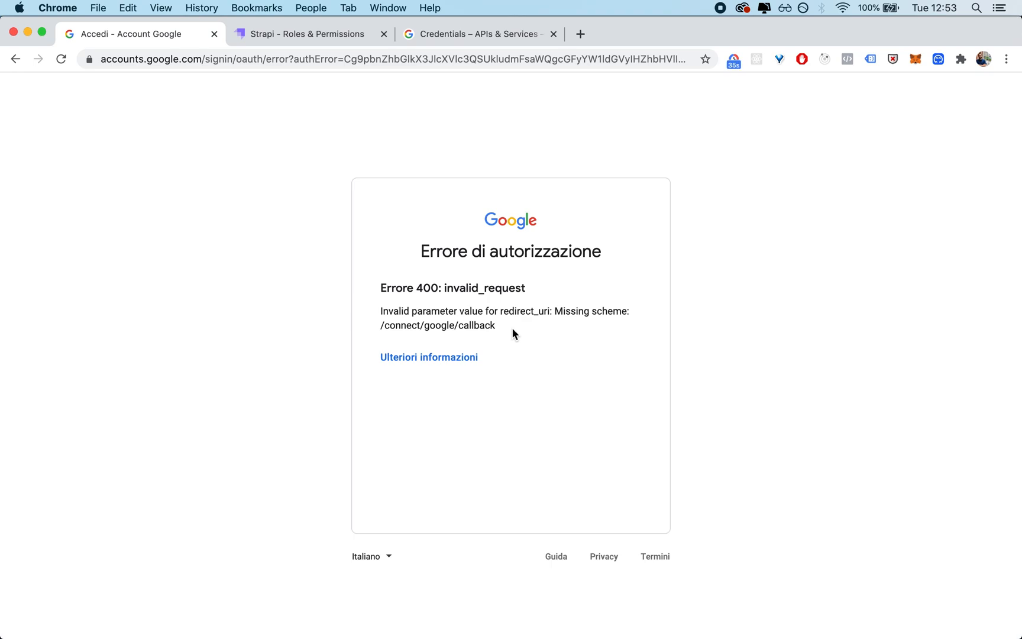
Step: Highlight the /connect/google/callback path in the redirect_uri error message
left_click_drag(508, 327, 375, 333)
triple_click(394, 329)
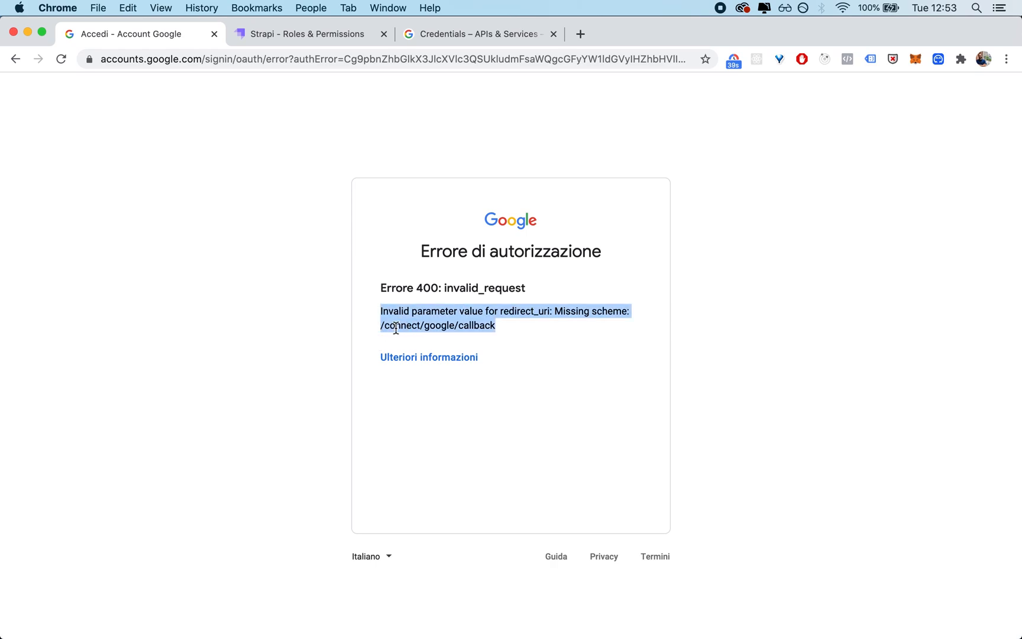
left_click(395, 330)
triple_click(394, 330)
left_click(393, 329)
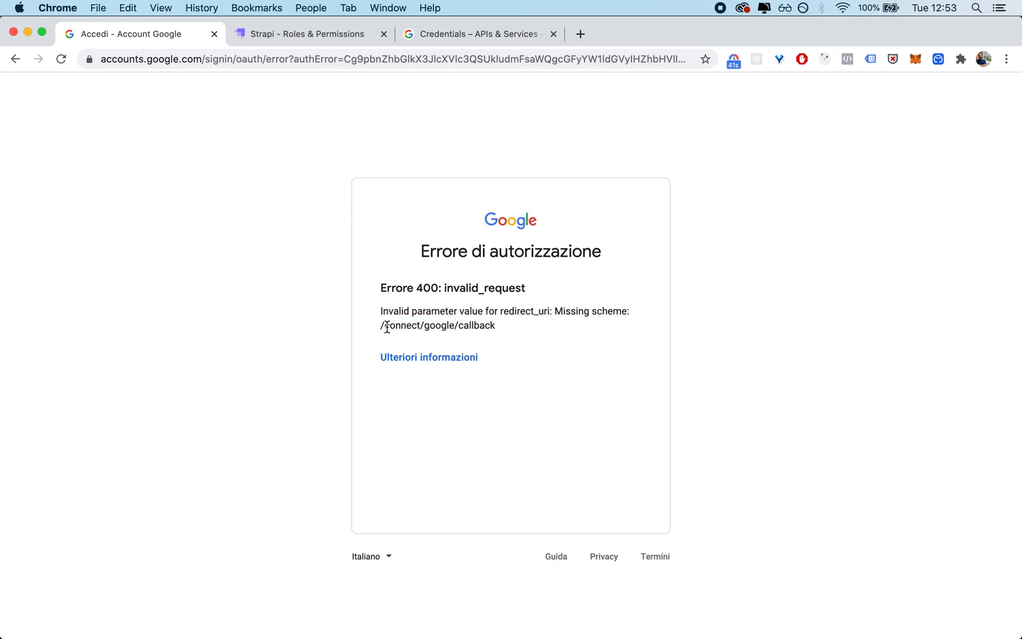
left_click_drag(382, 326, 504, 329)
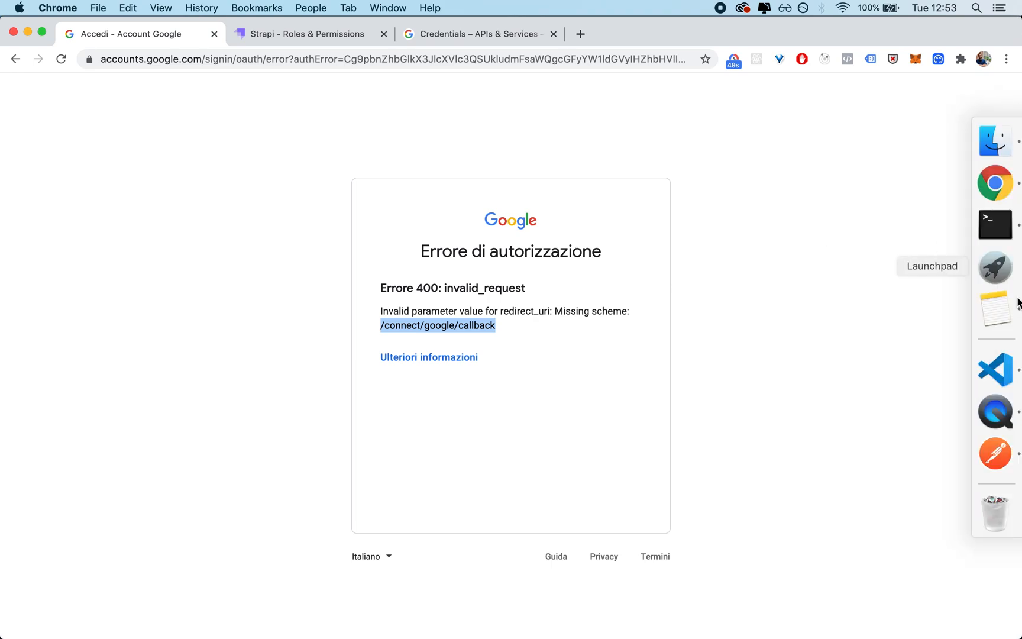
Step: Switch to Visual Studio Code and open server.js from the auth-provider-demo project's config folder
left_click(998, 367)
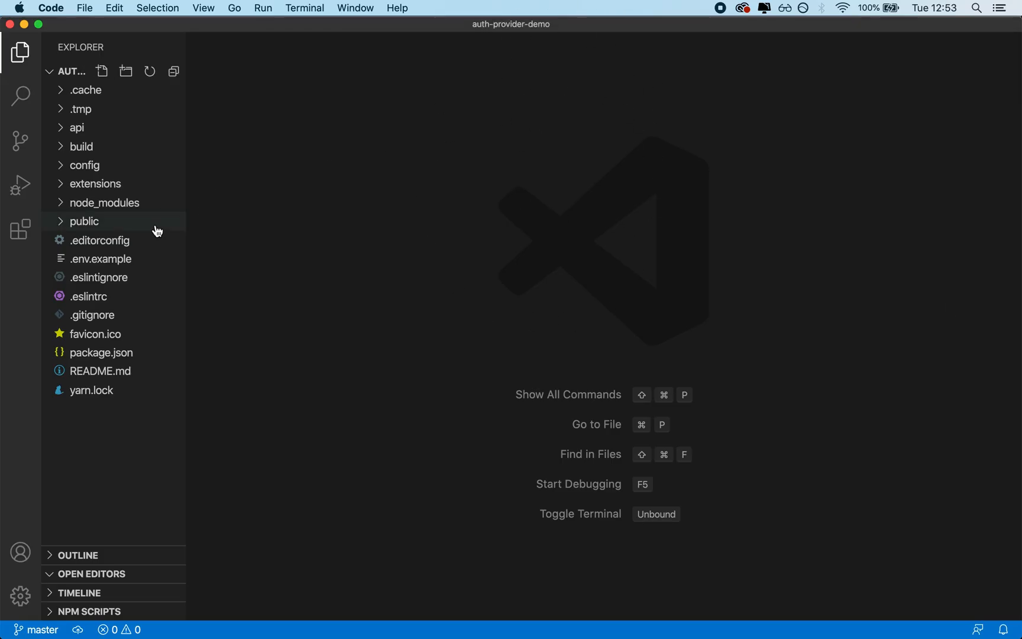
left_click(91, 167)
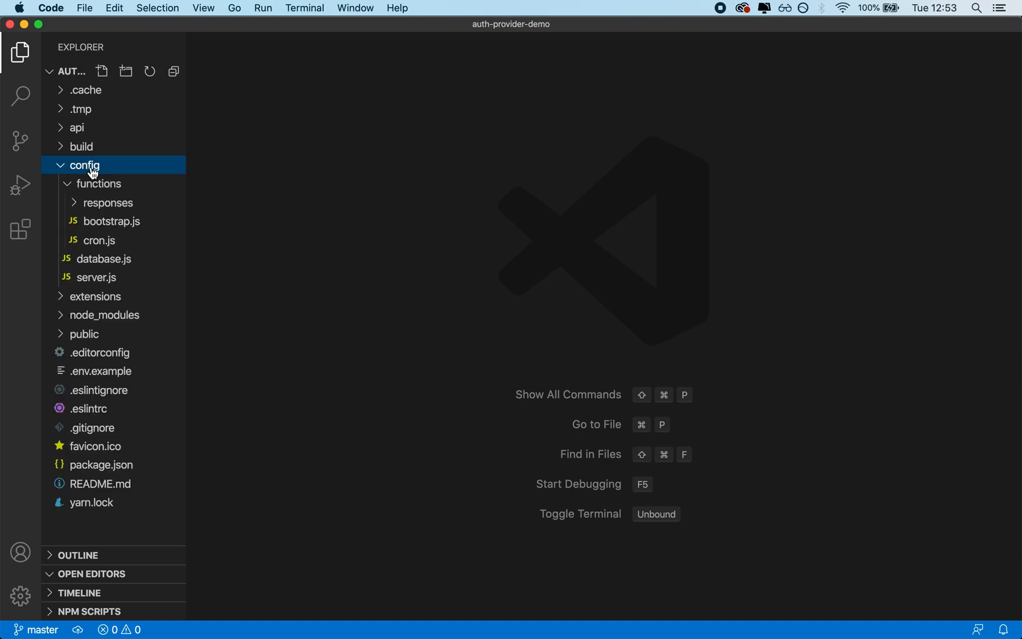
left_click(101, 279)
left_click(473, 118)
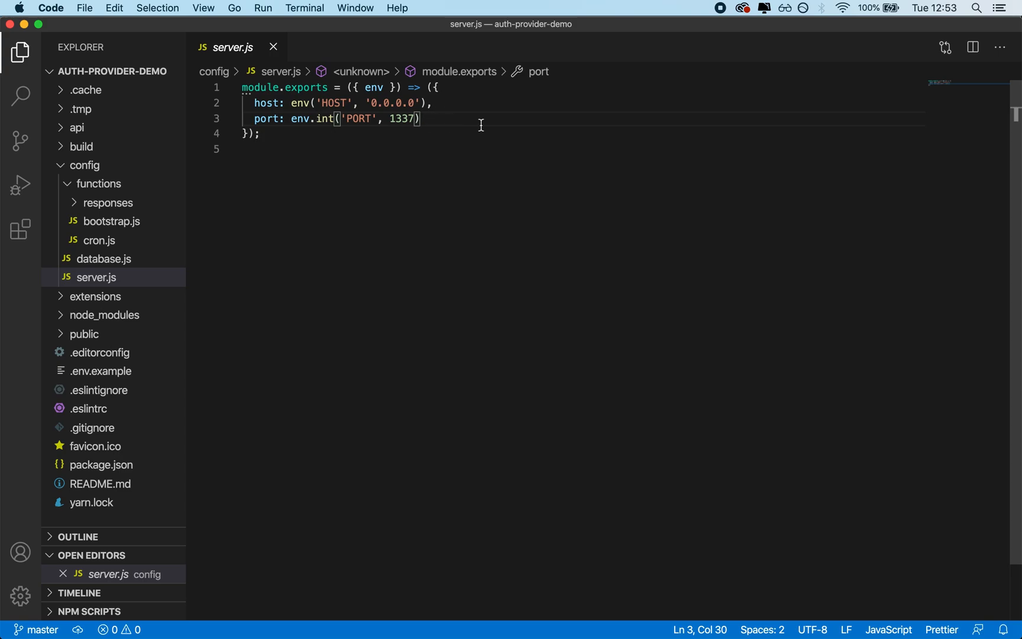
type(",")
key("Return")
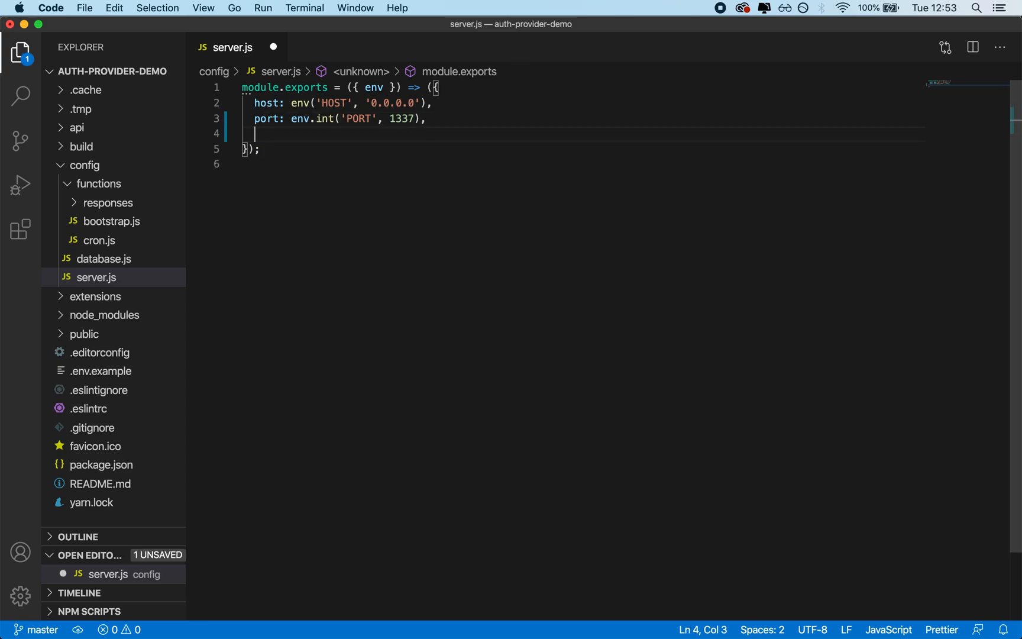
type("url: '")
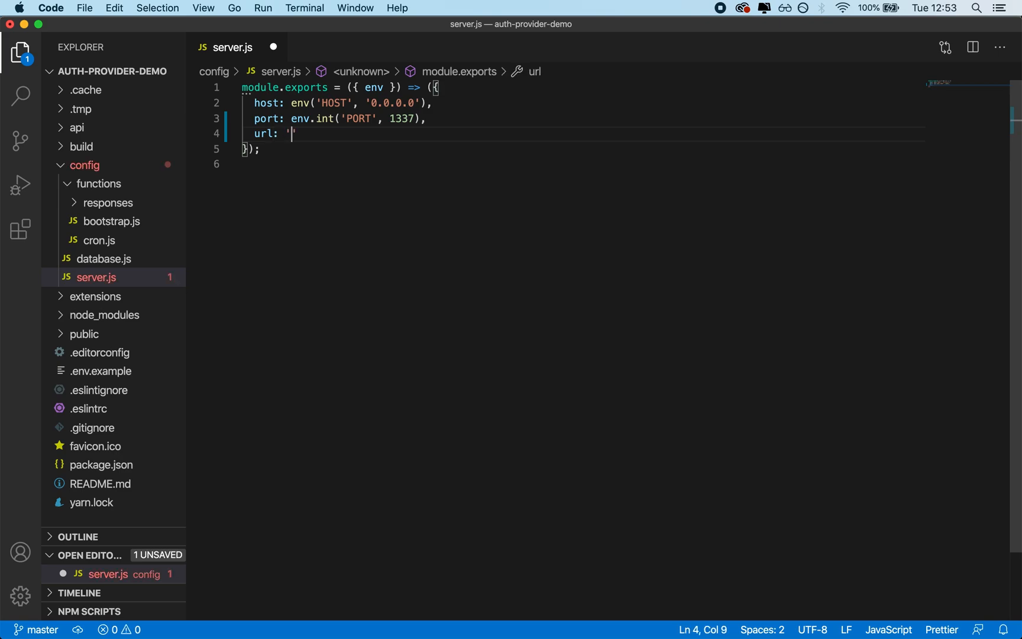
key("super+v")
left_click_drag(297, 134, 475, 134)
left_click(475, 133)
key("BackSpace")
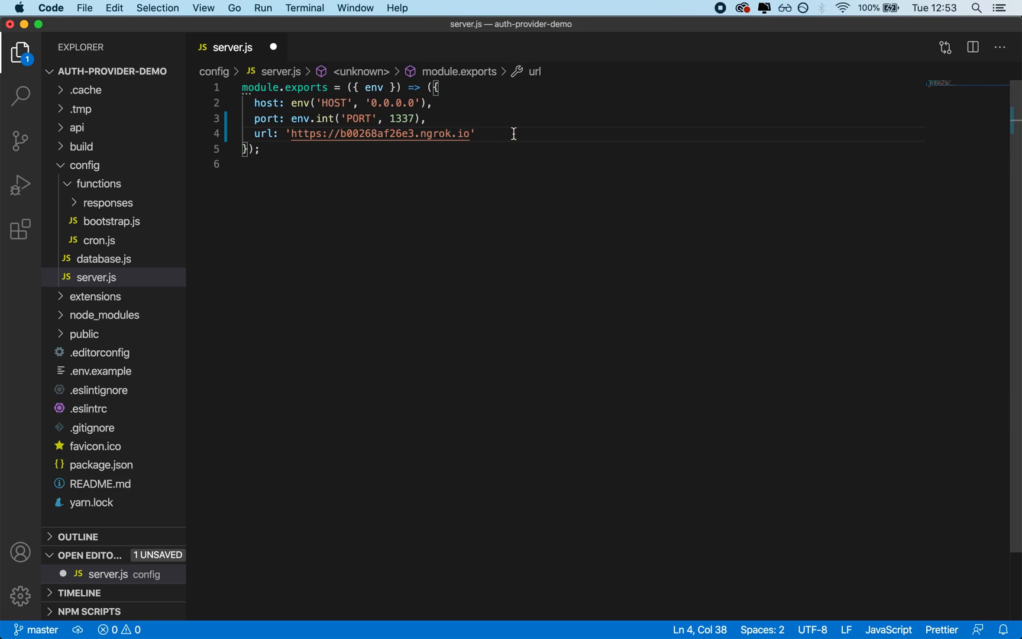
Step: Switch to Terminal and check the server address in the restarted Strapi server's output
key("super+Tab")
key("super+Tab")
key("super+Tab")
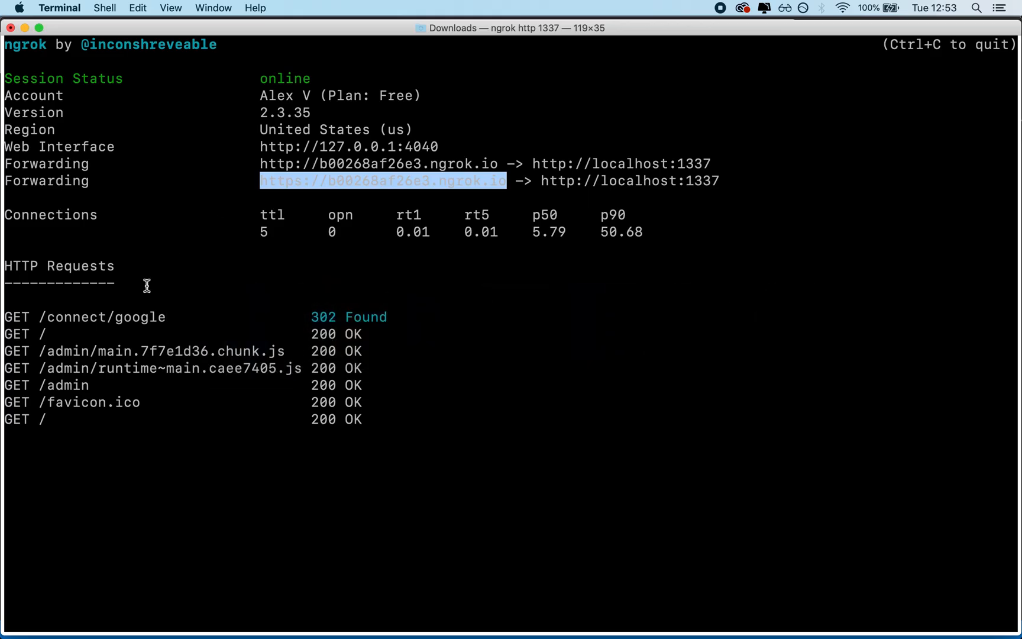
left_click_drag(417, 31, 419, 407)
left_click(406, 297)
key("super+Tab")
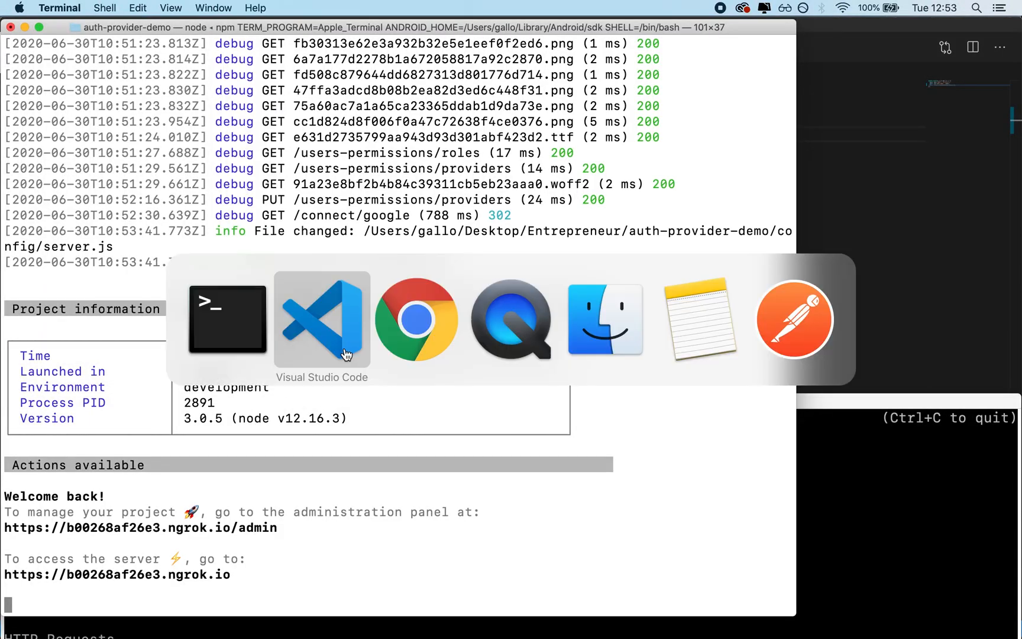
key("super+shift+Tab")
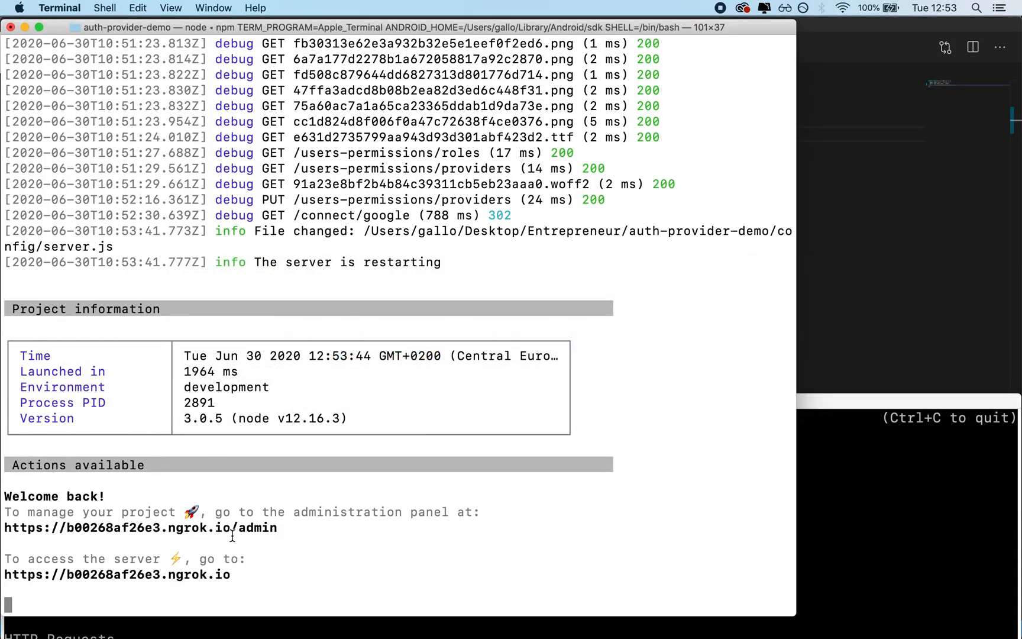
left_click_drag(255, 573, 4, 559)
left_click(165, 559)
left_click_drag(255, 573, 2, 573)
key("super+c")
double_click(197, 575)
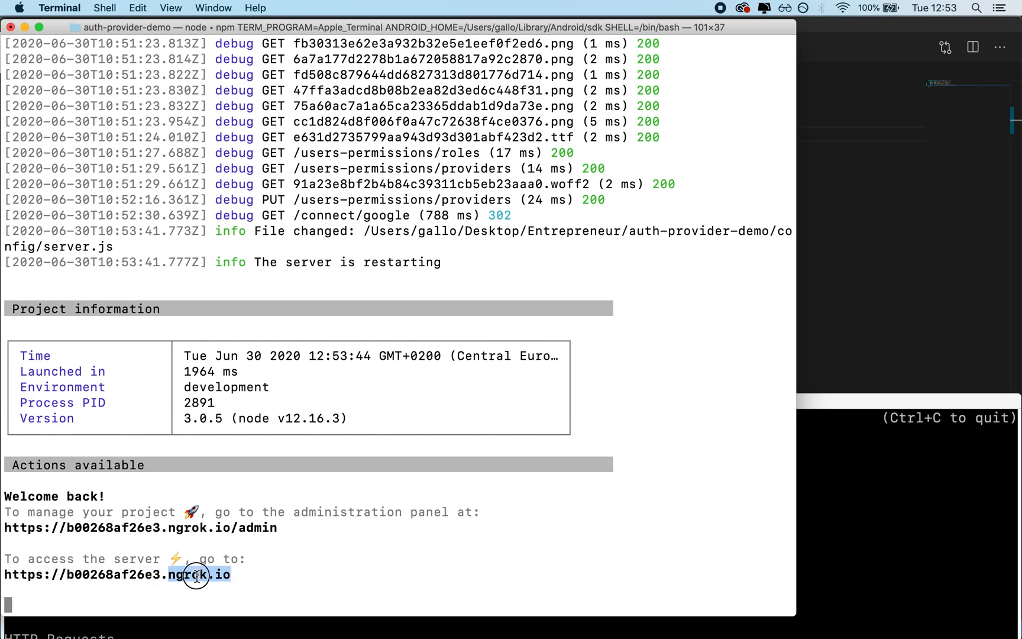
key("super+Tab")
key("super+Tab")
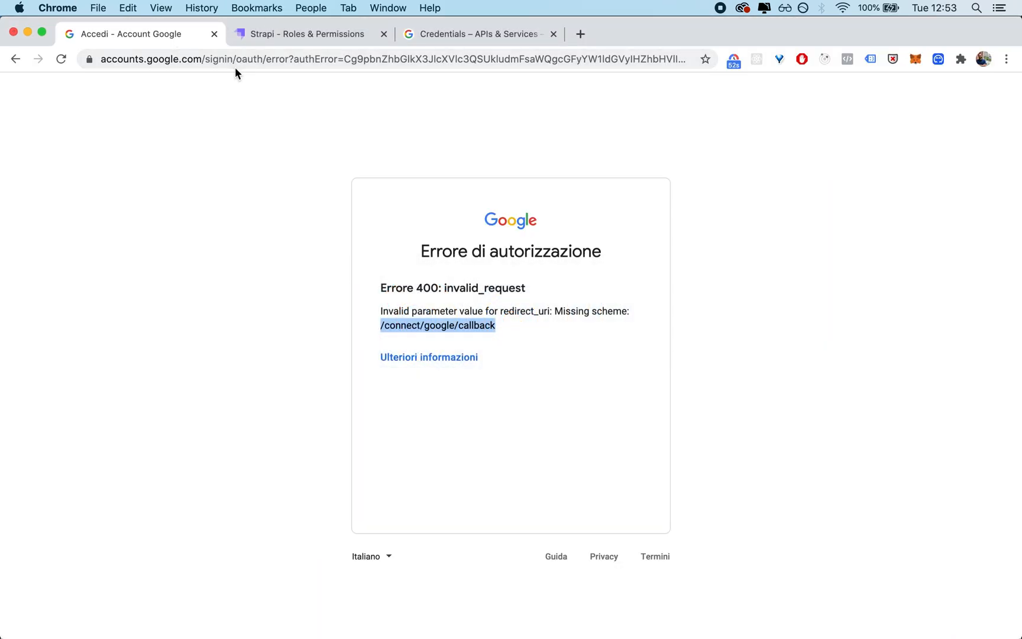
left_click(234, 65)
key("super+v")
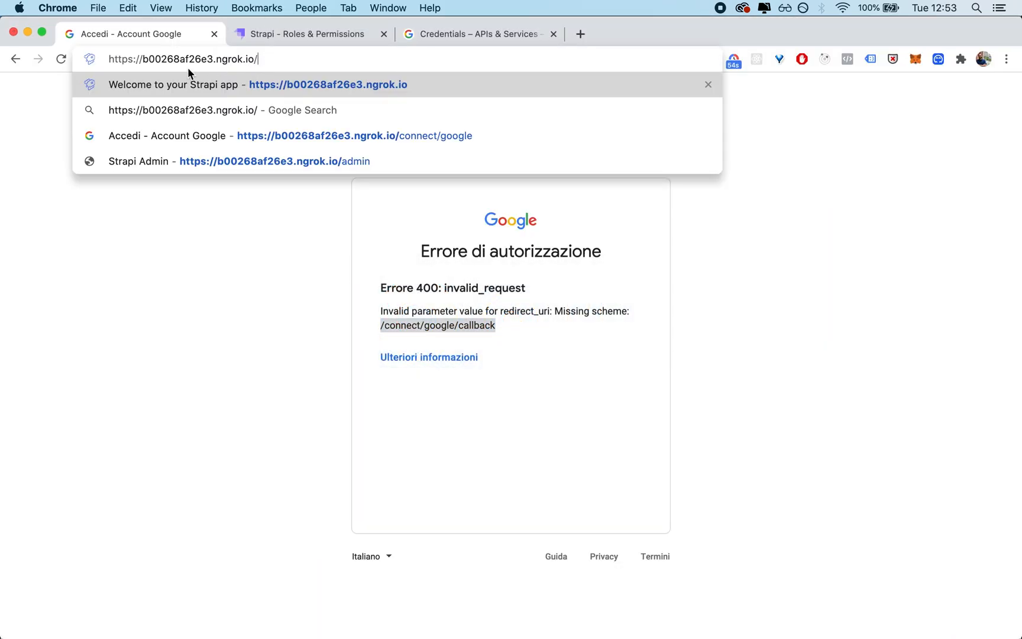
type("co")
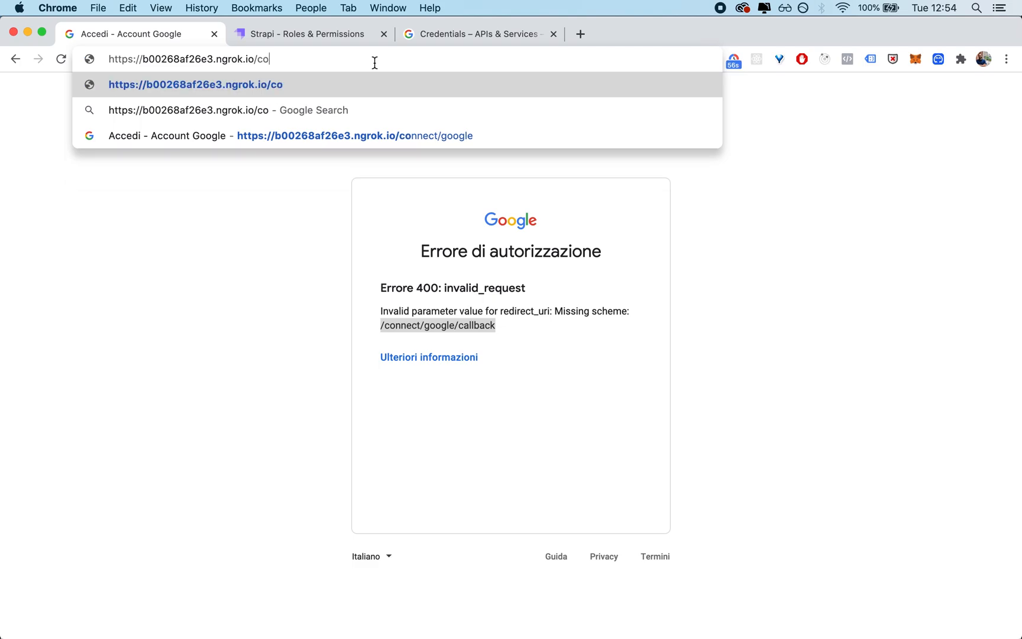
type("nnect/google")
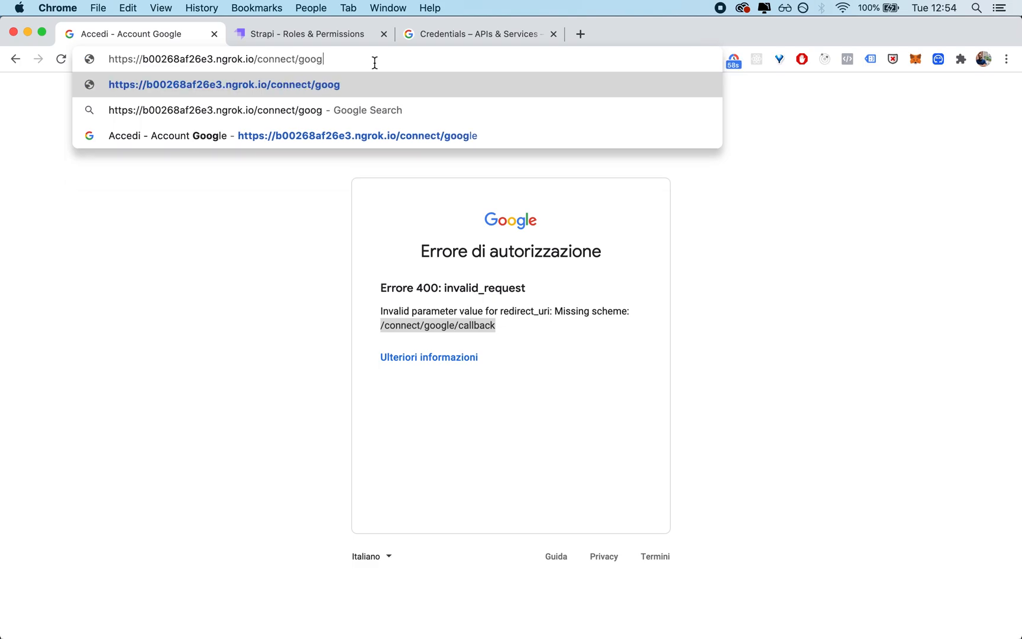
key("Return")
left_click(377, 60)
left_click(378, 60)
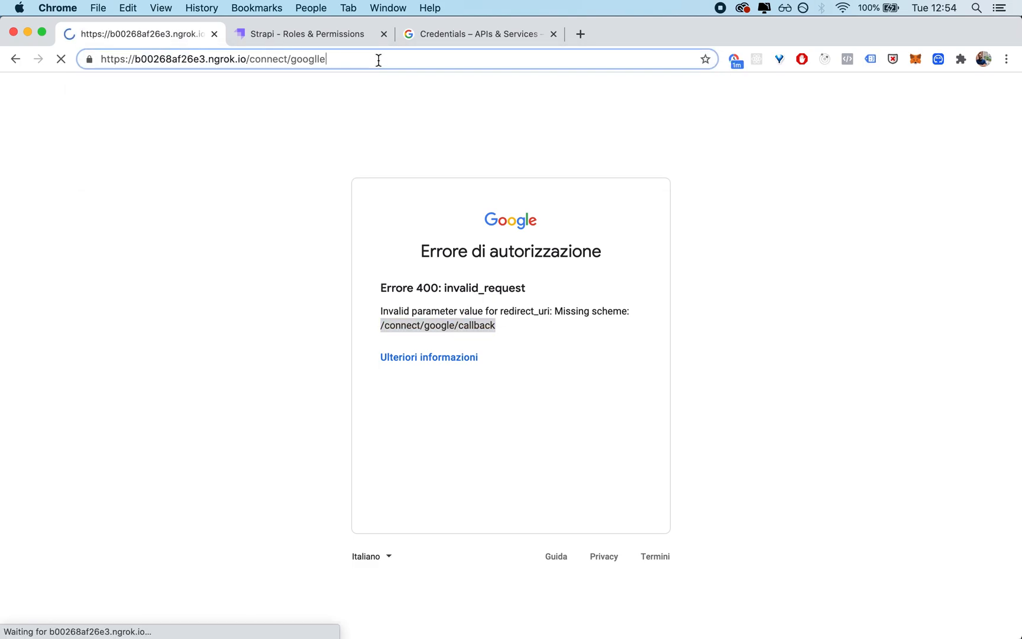
key("BackSpace")
type("e")
key("Return")
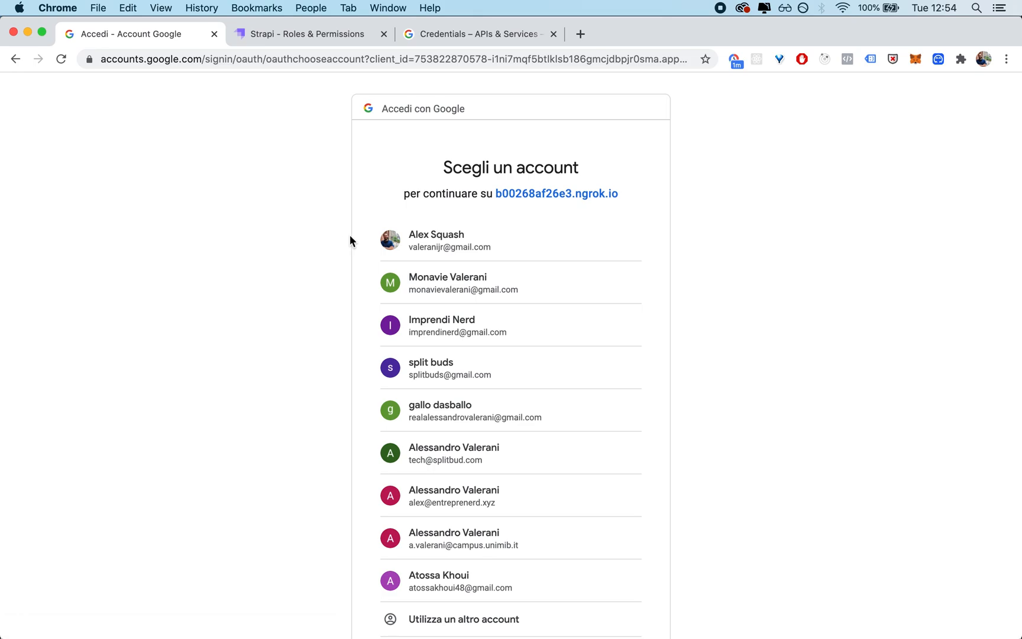
left_click(543, 234)
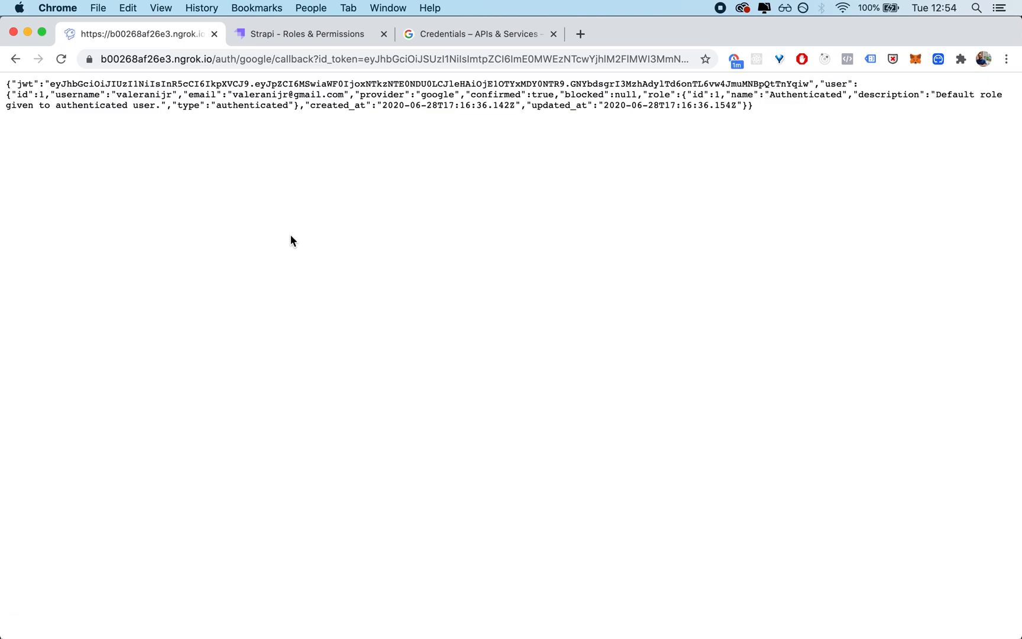
Step: Examine the auth/google/callback path and the id_token parameter in the redirected page's address
left_click_drag(215, 59, 313, 60)
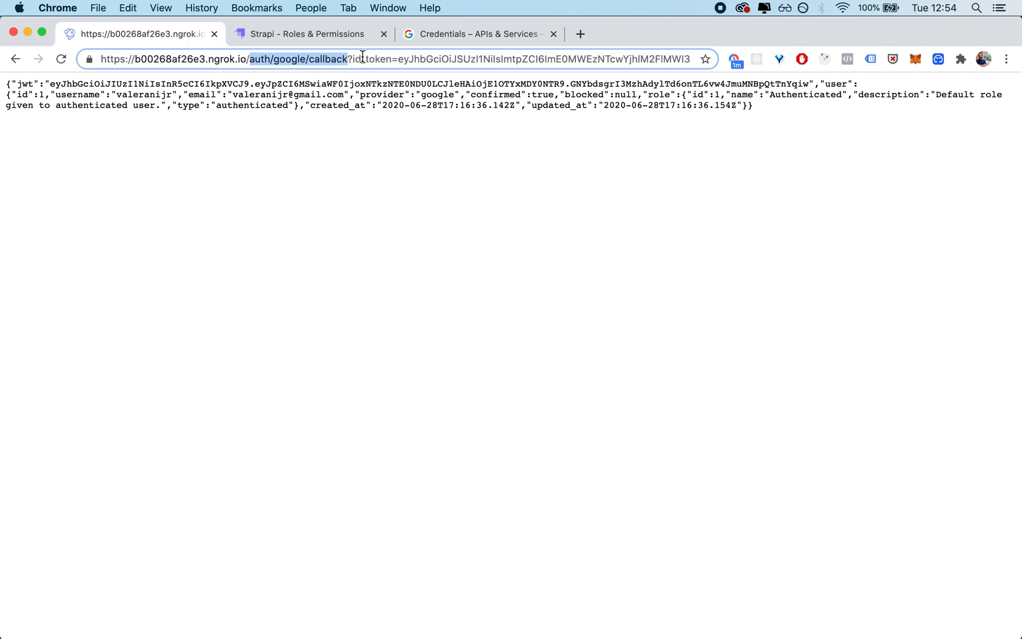
left_click_drag(599, 61, 604, 61)
double_click(667, 56)
left_click(626, 127)
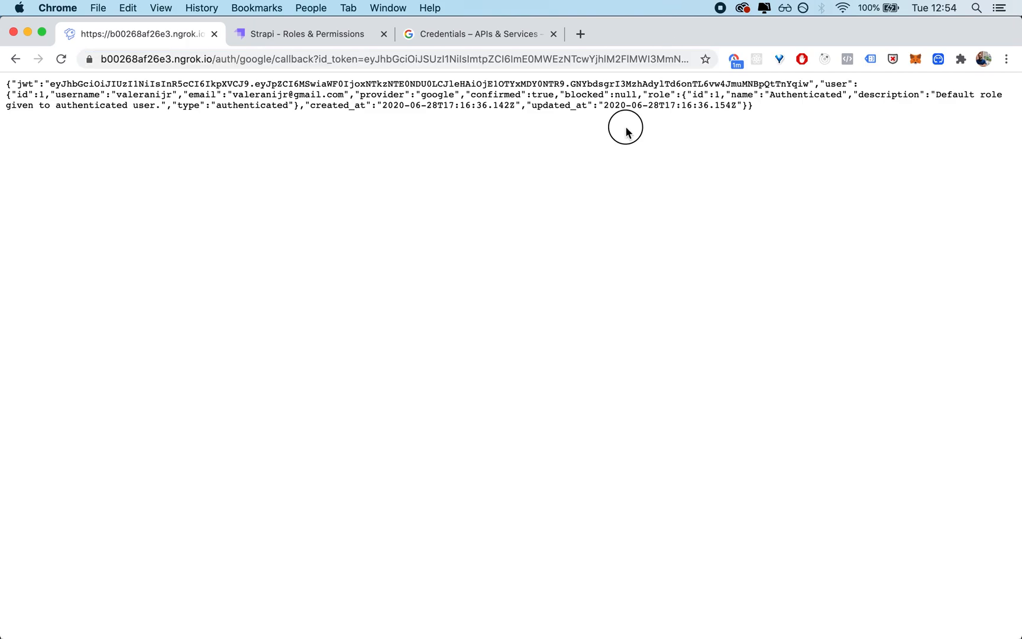
Step: Examine the JSON login response, focusing on the JWT value and the user object
left_click_drag(778, 108, 6, 76)
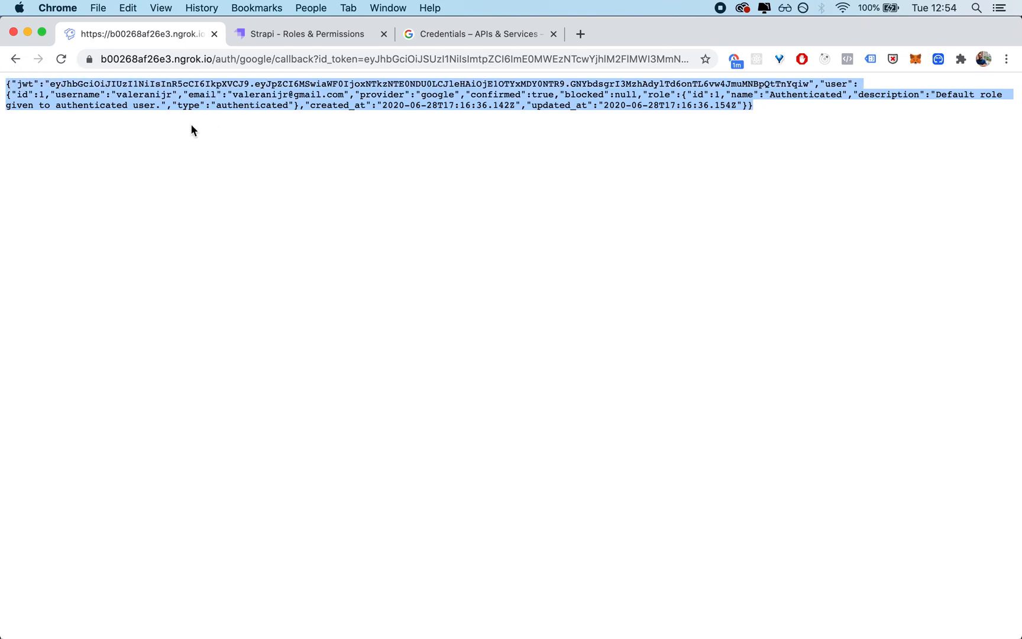
left_click(173, 93)
double_click(232, 82)
left_click_drag(807, 84, 49, 86)
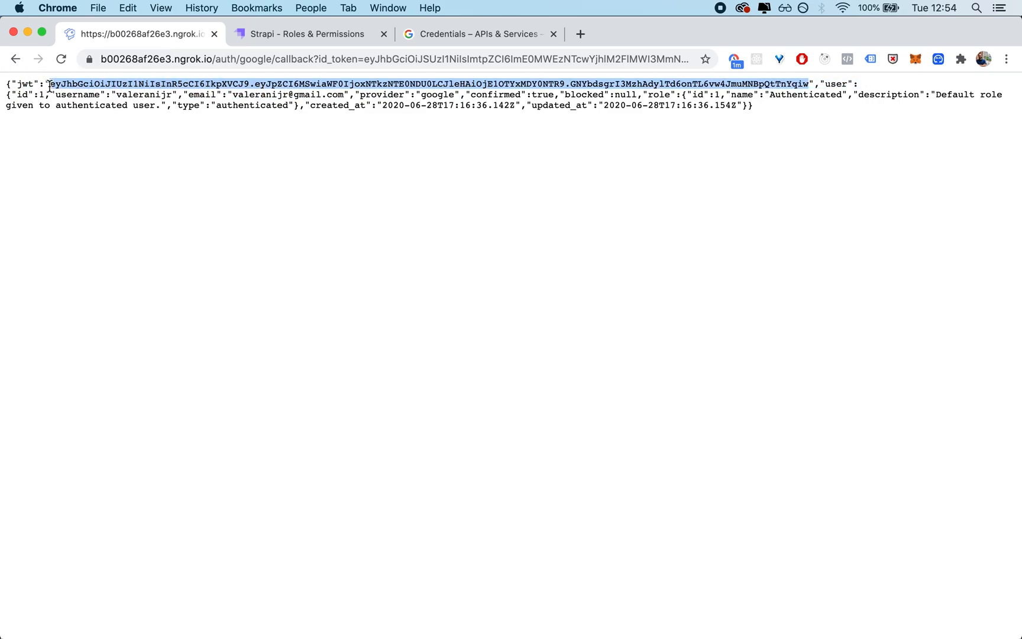
key("super+equal")
key("super+equal")
key("super+equal")
left_click(456, 242)
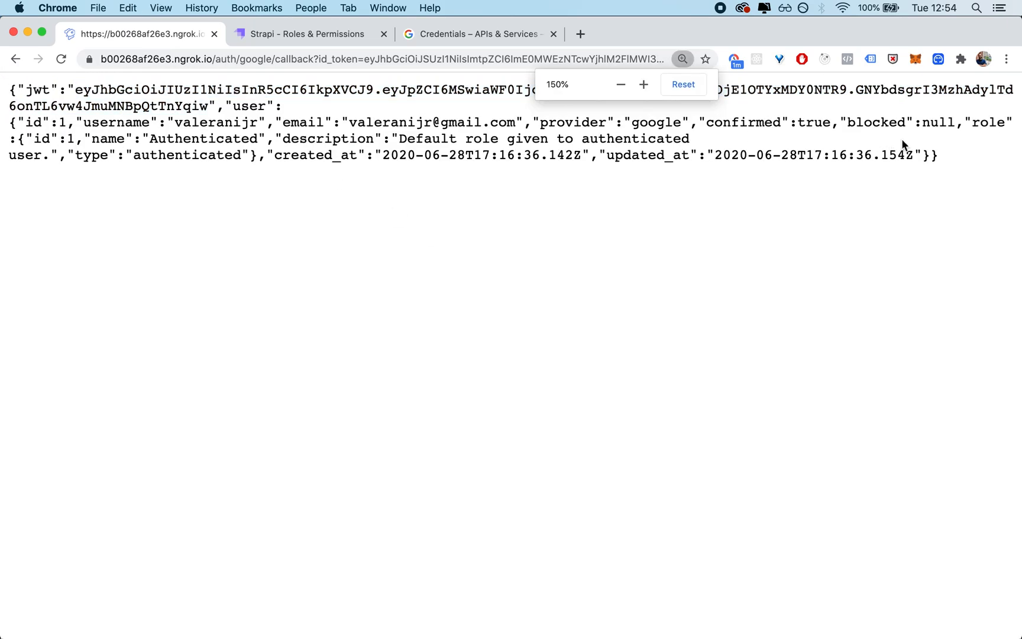
left_click(944, 166)
left_click_drag(944, 166, 3, 125)
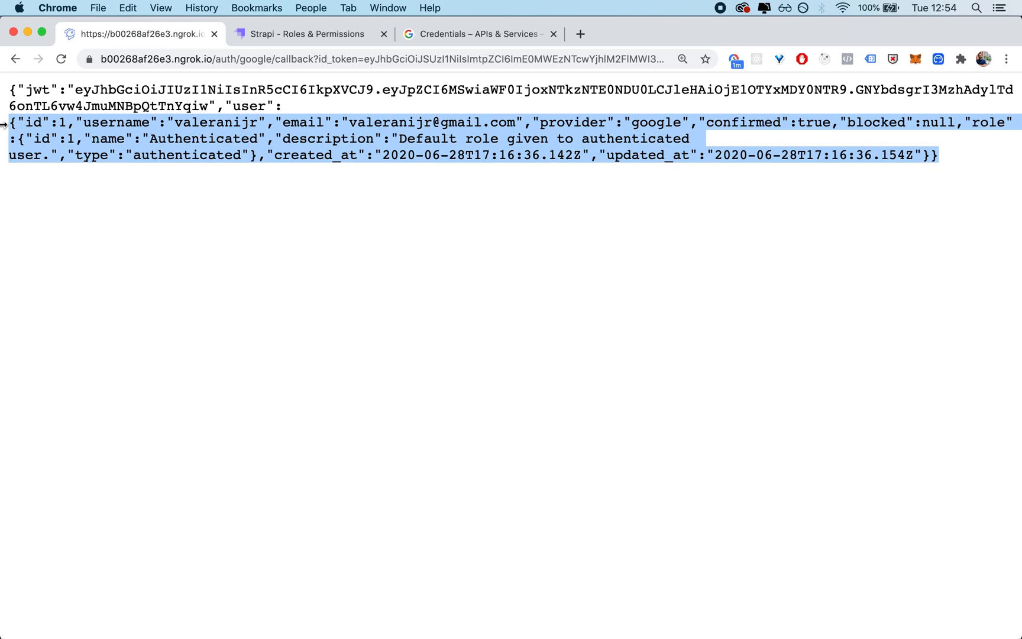
Step: View the Google-authenticated user's entry in Strapi's Users collection, and return to the callback response page
left_click(280, 32)
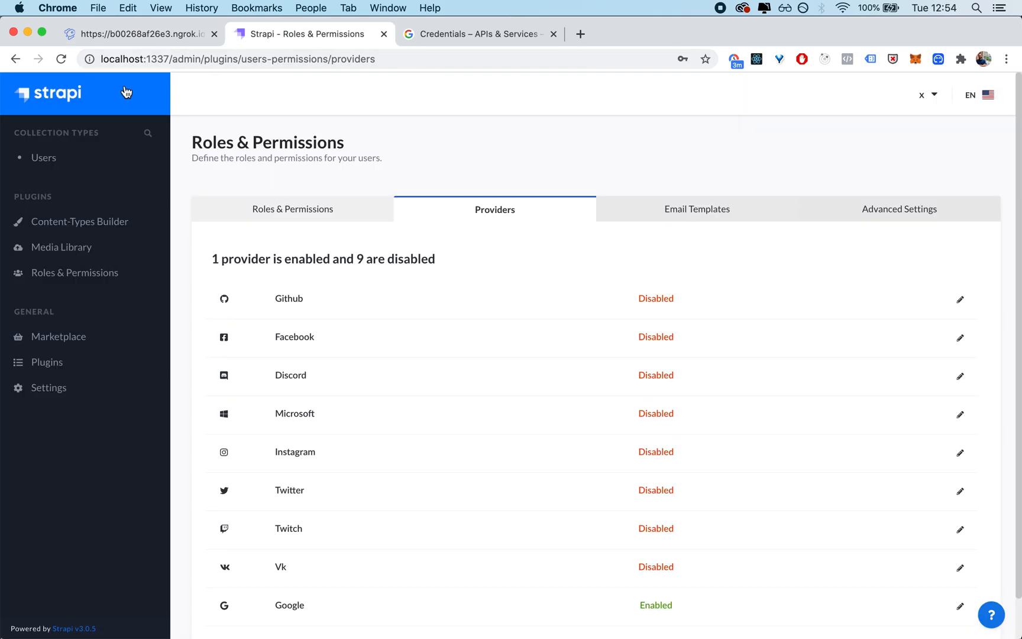
left_click(57, 161)
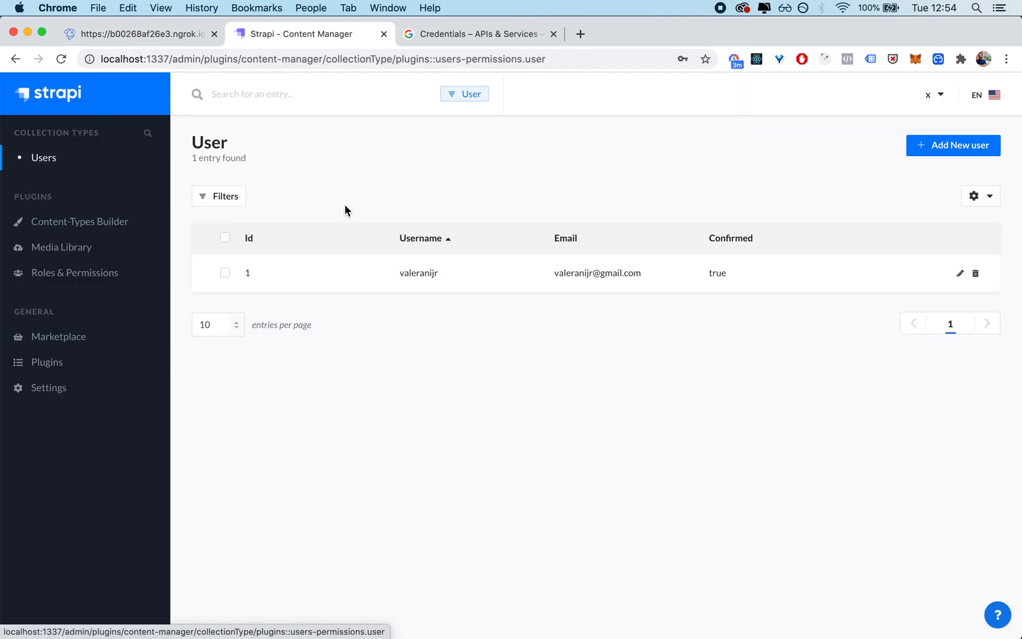
left_click(426, 262)
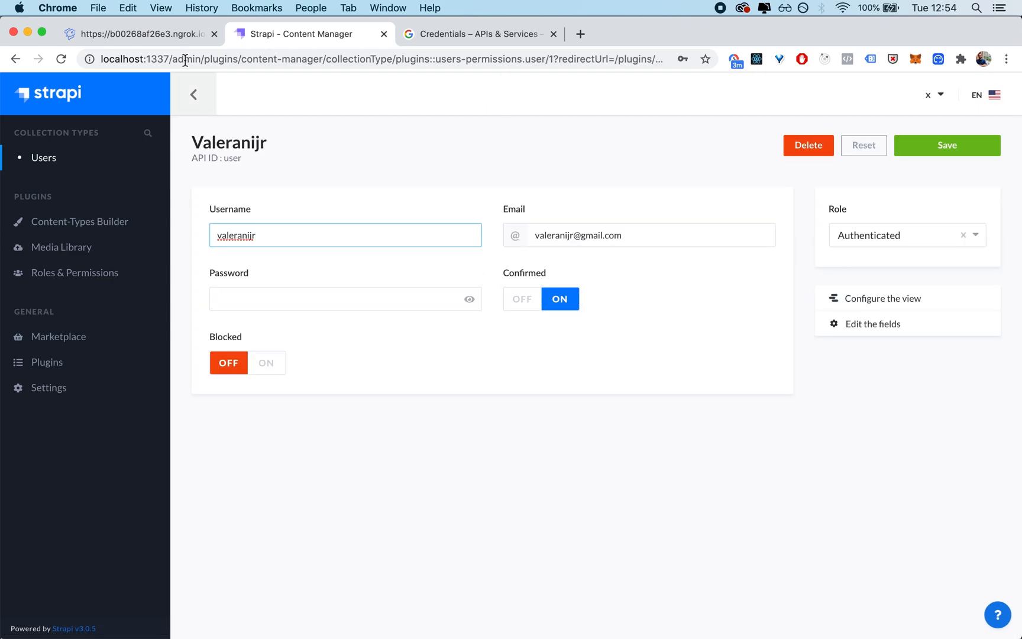
left_click(161, 34)
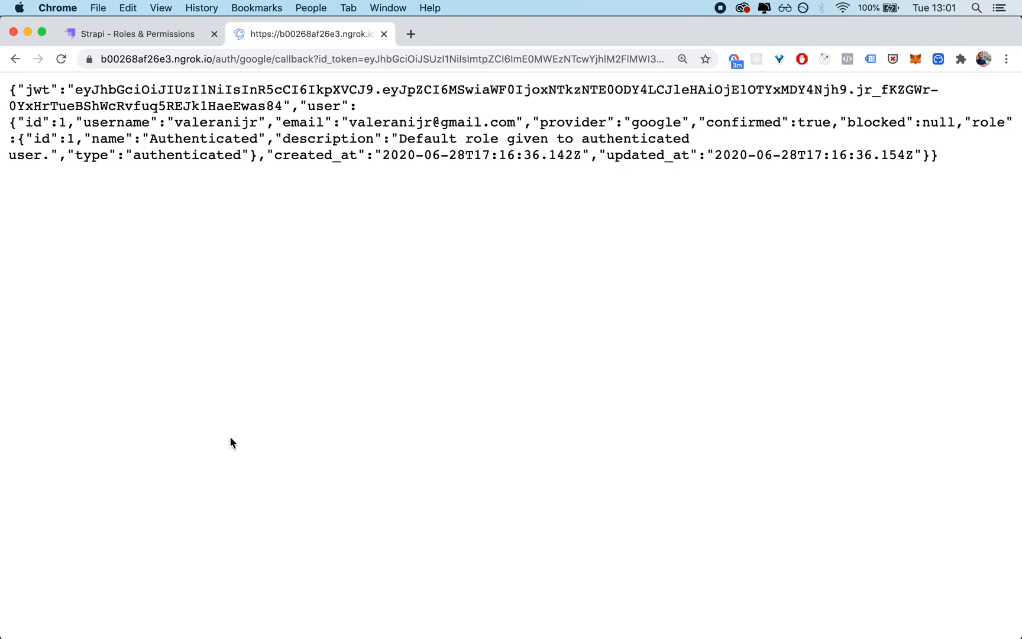
key("ctrl+shift+Tab")
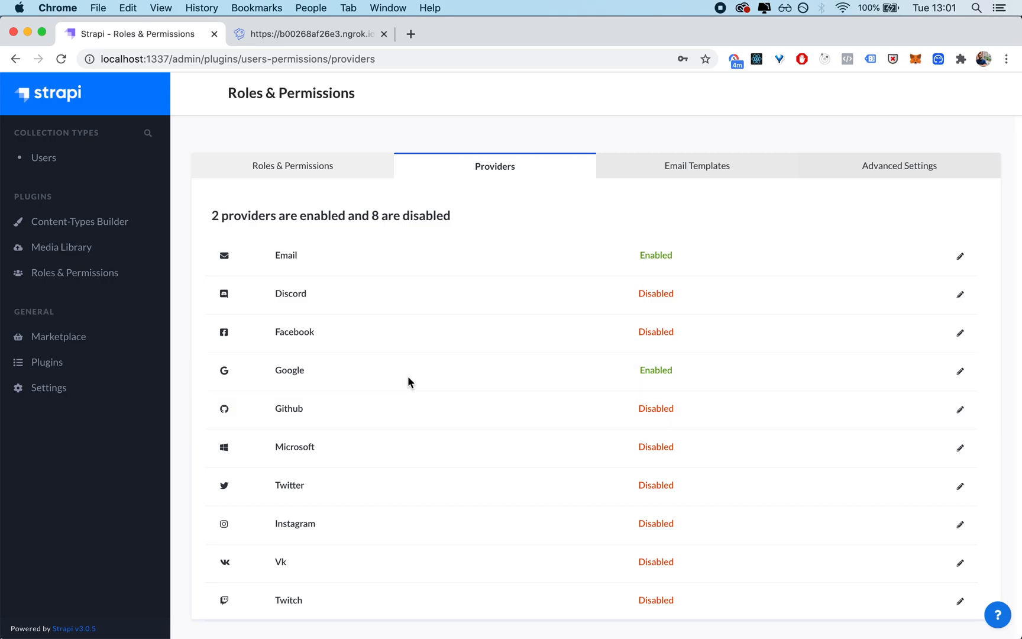
left_click(408, 381)
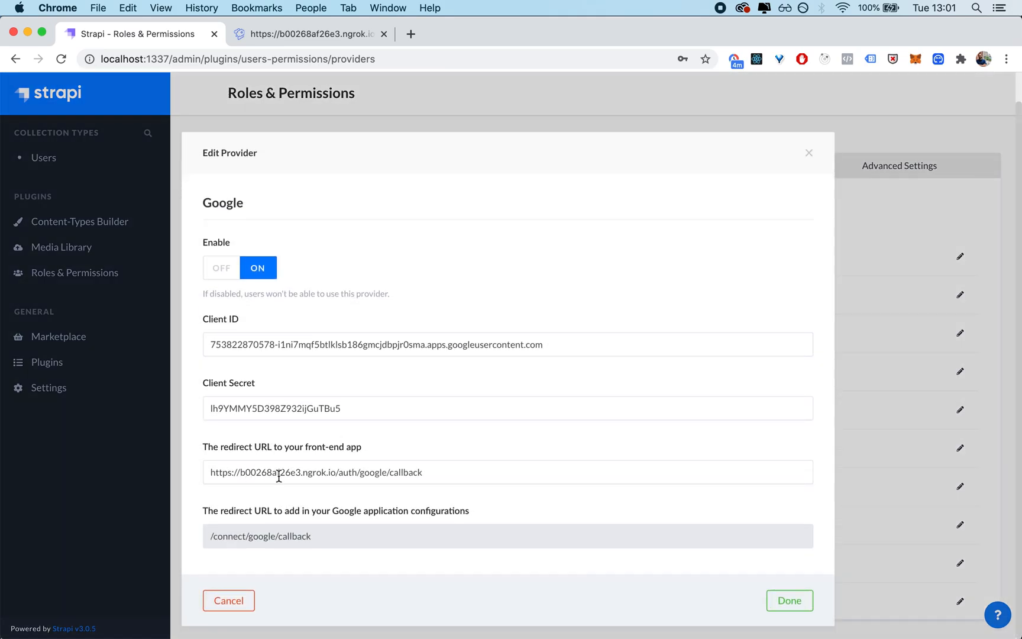
left_click_drag(337, 471, 152, 472)
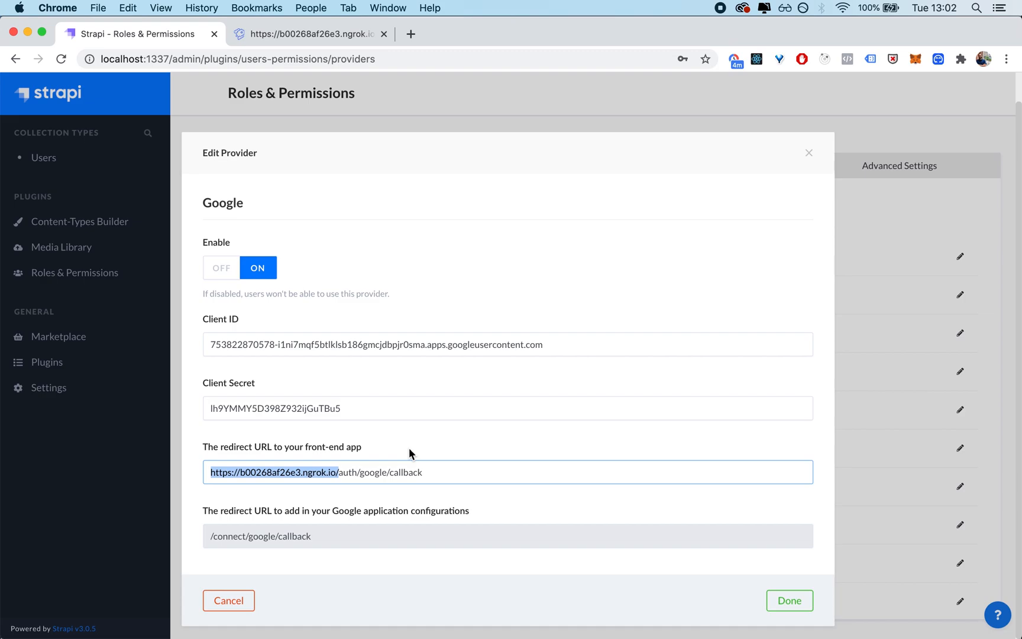
type("htts")
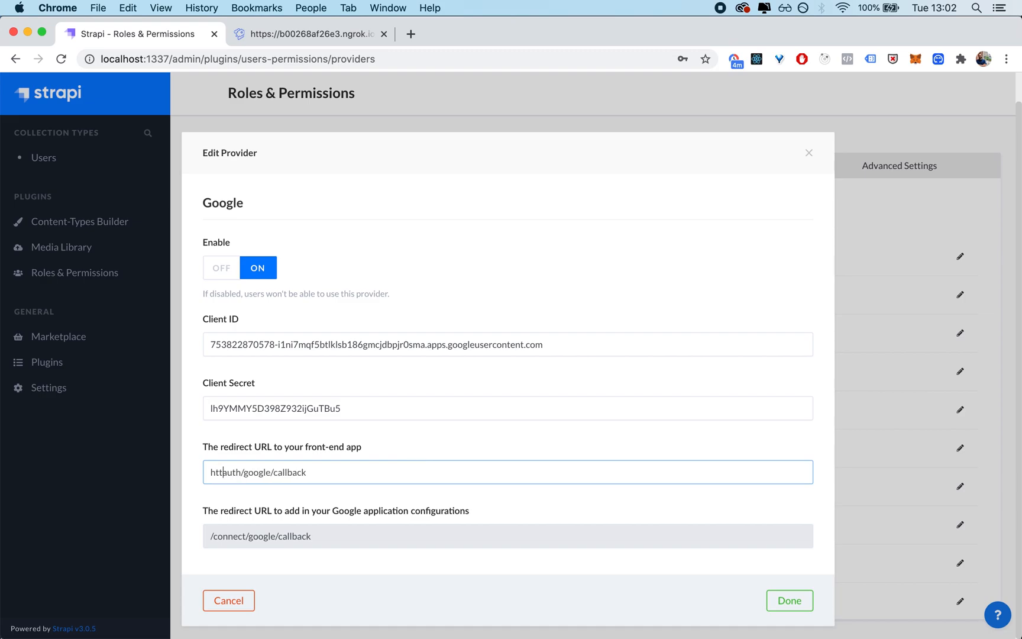
key("BackSpace")
type("ps://")
key("BackSpace")
key("BackSpace")
key("BackSpace")
key("BackSpace")
type("ps://poly.mark")
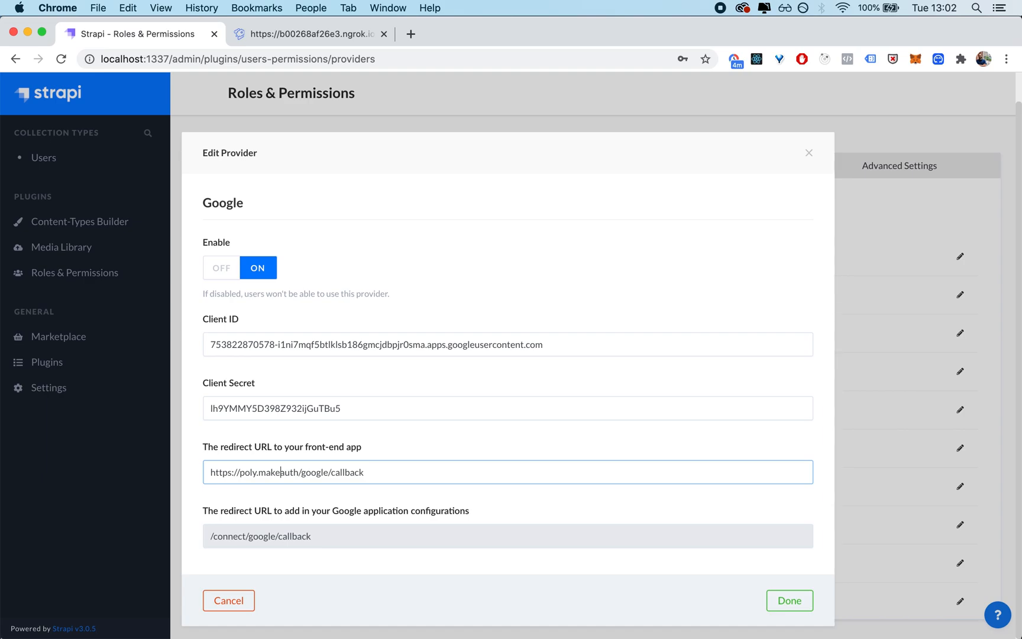
type("et/")
Step: Compare the redirect URL with the host in the callback response page's address, and save the Google provider settings
left_click(302, 39)
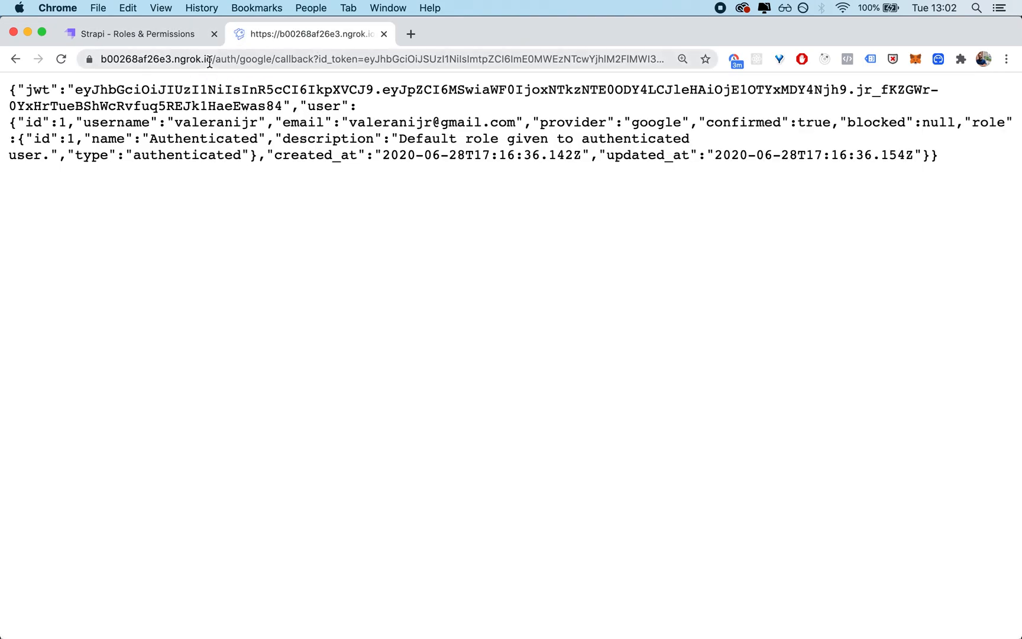
left_click_drag(210, 61, 80, 60)
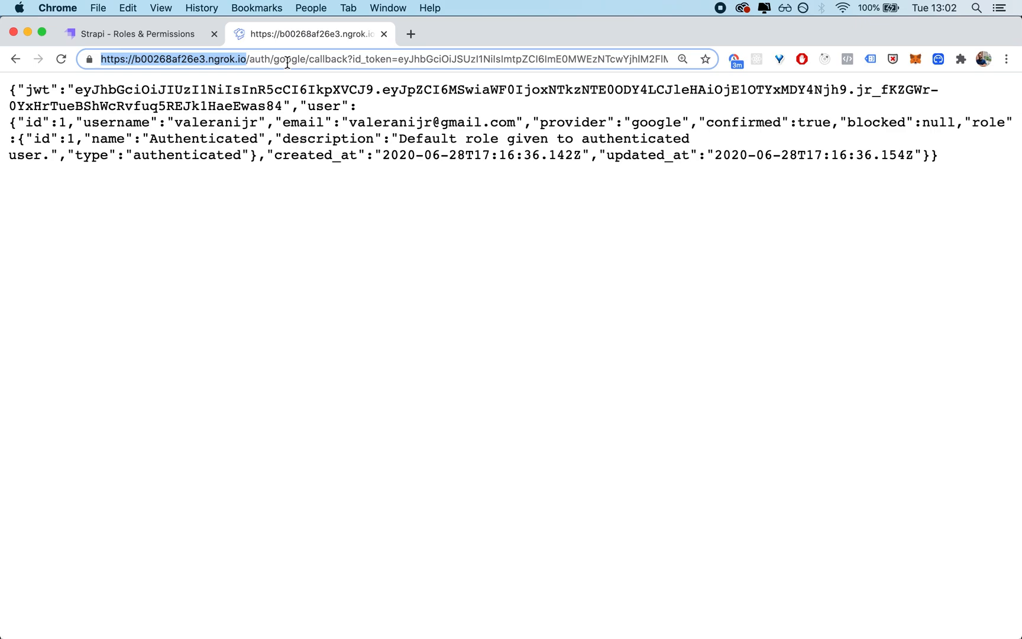
left_click(396, 160)
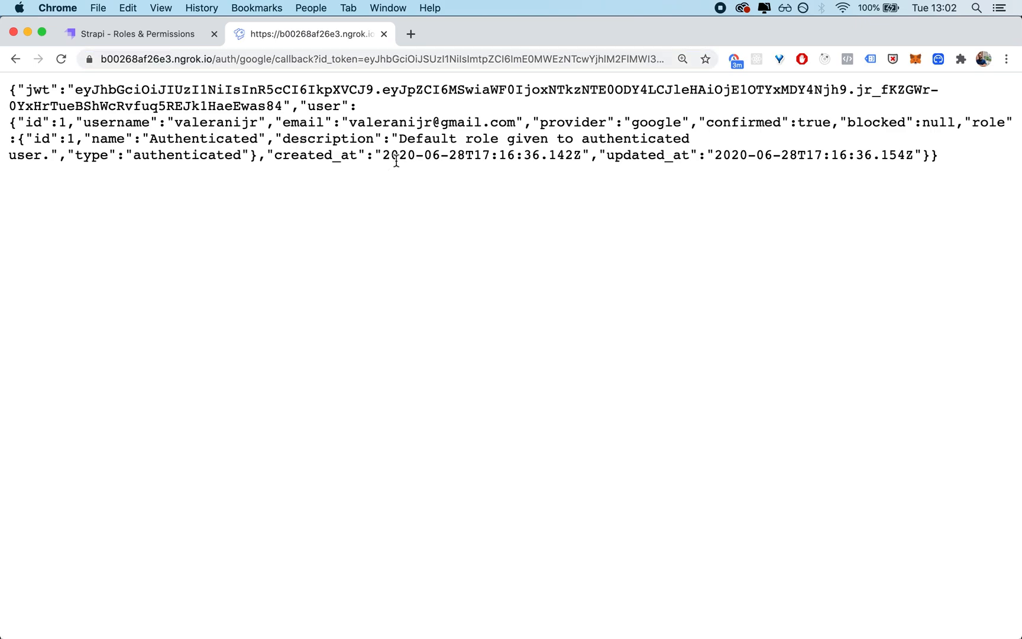
left_click(168, 36)
left_click_drag(403, 472, 92, 479)
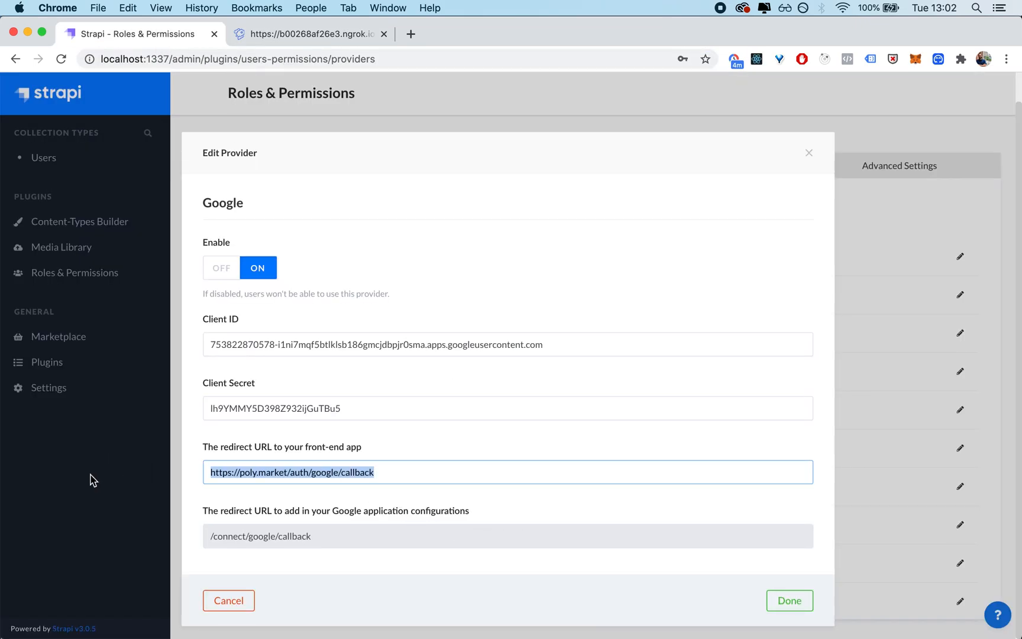
left_click(798, 609)
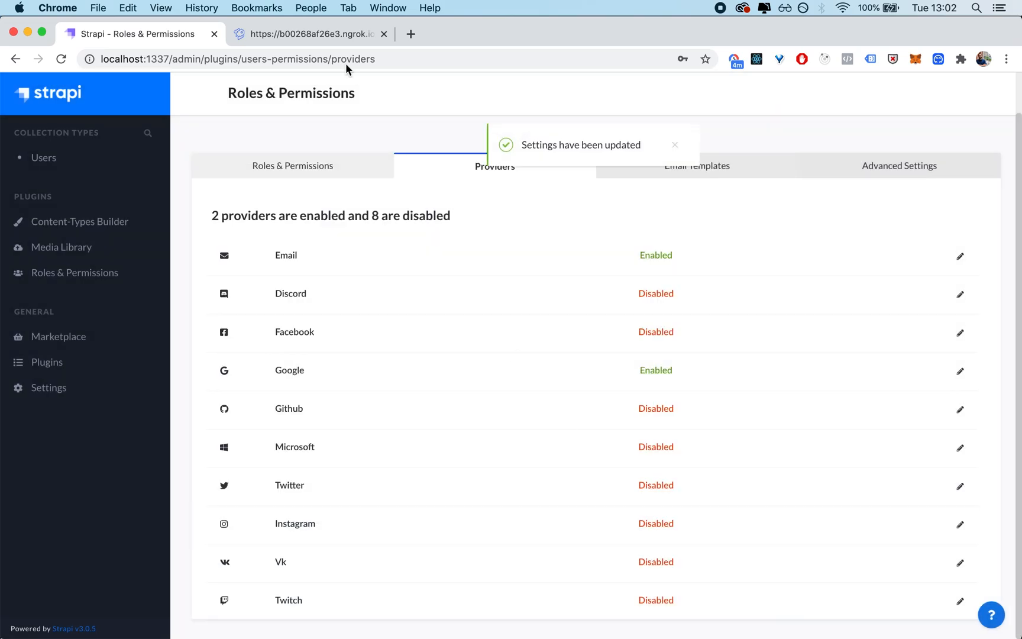
Step: Examine the JSON login response and the address of the ngrok callback page again
left_click(296, 33)
left_click_drag(565, 156, 2, 24)
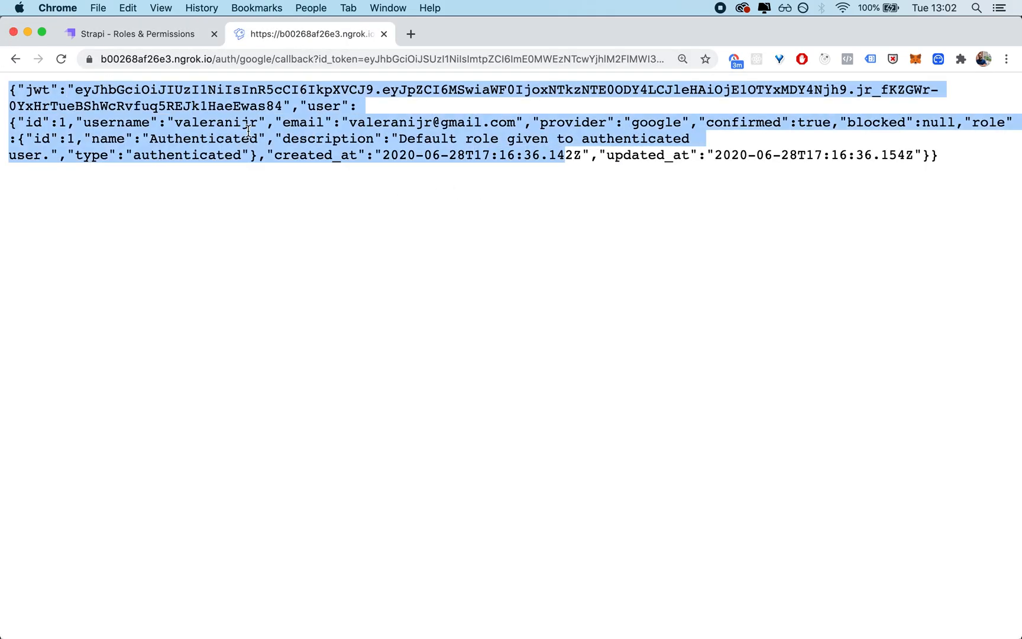
double_click(370, 139)
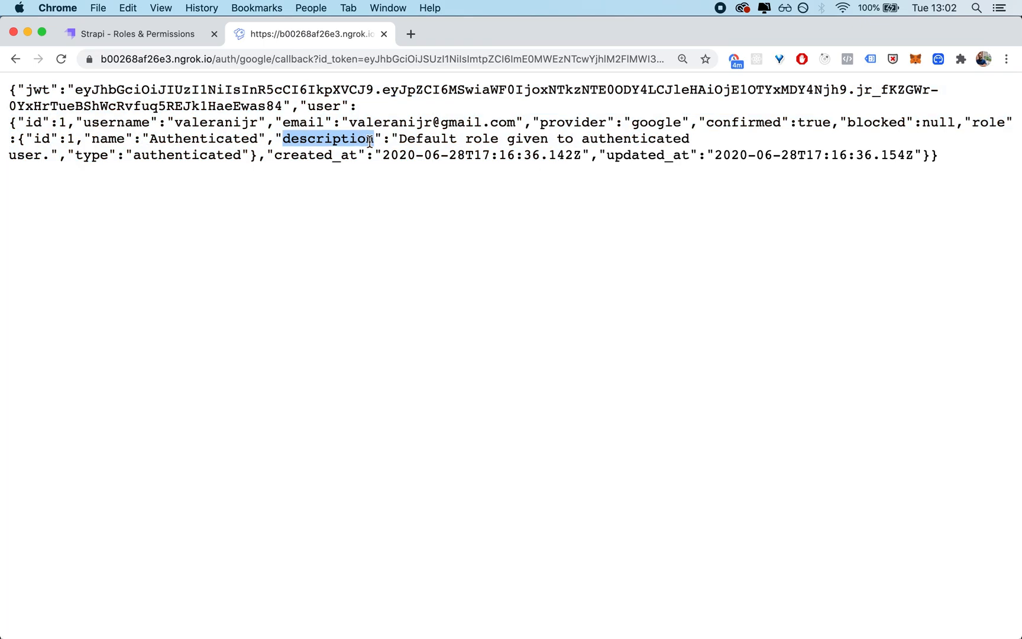
left_click(362, 59)
left_click(521, 156)
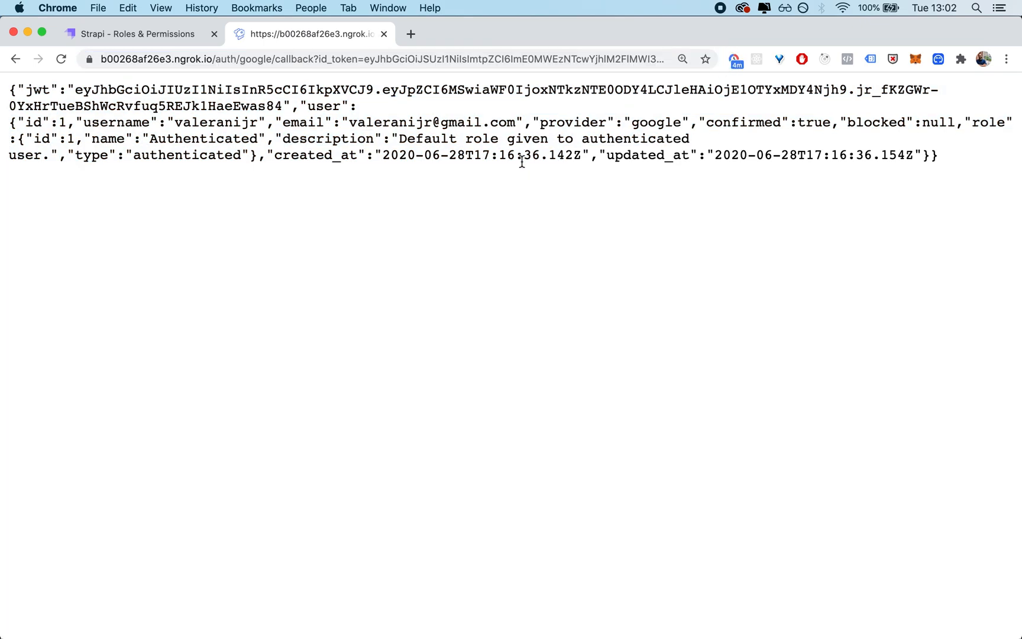
left_click(314, 63)
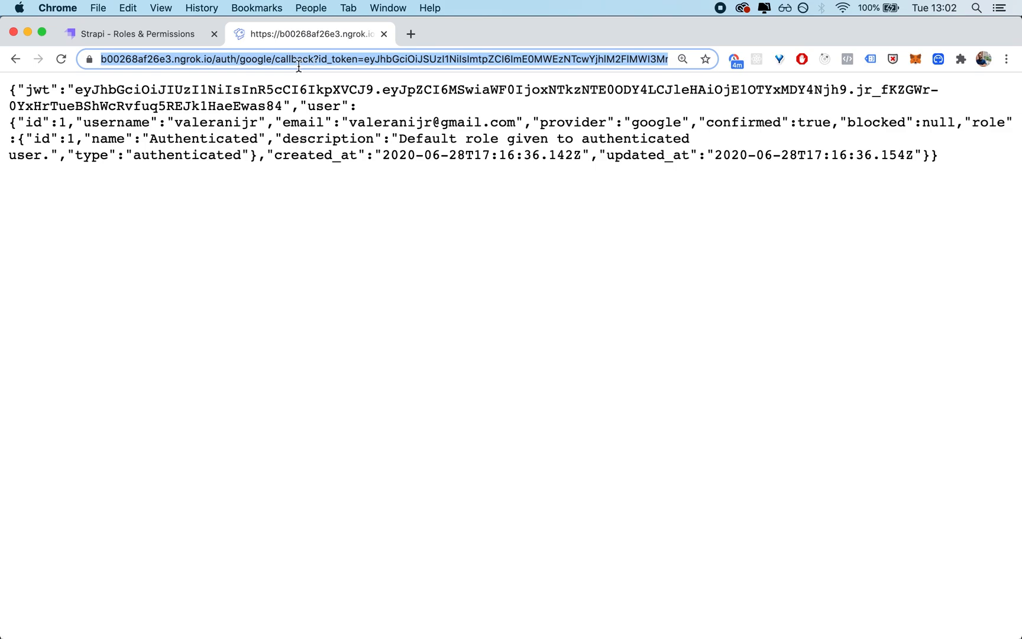
left_click(298, 62)
key("super+Tab")
key("super+Tab")
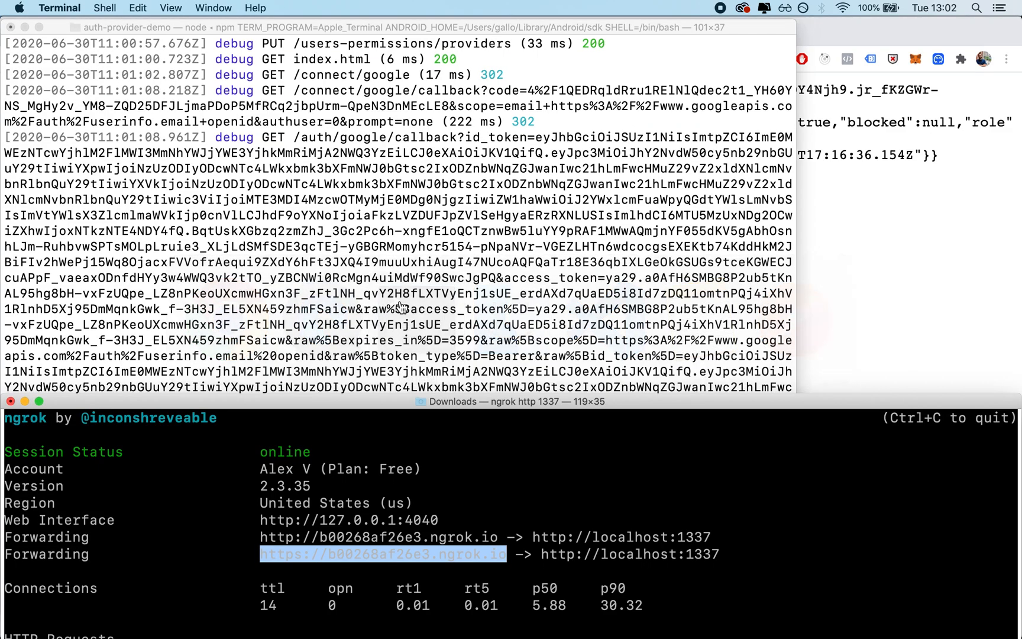
key("super+Tab")
key("super+l")
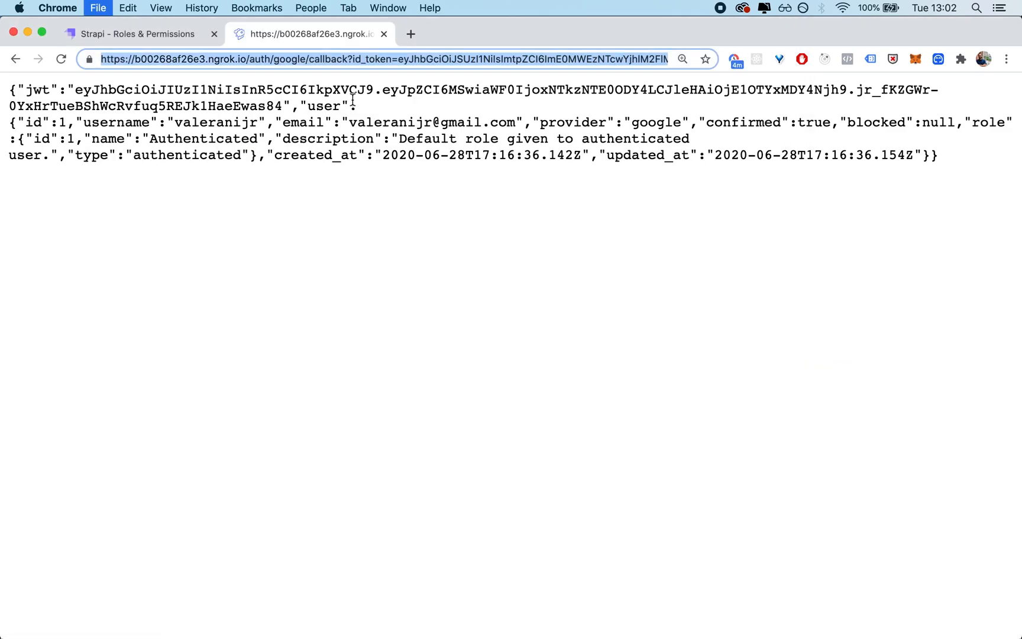
type("https://b00268af26e3.ngrok.io/connect/google")
key("Return")
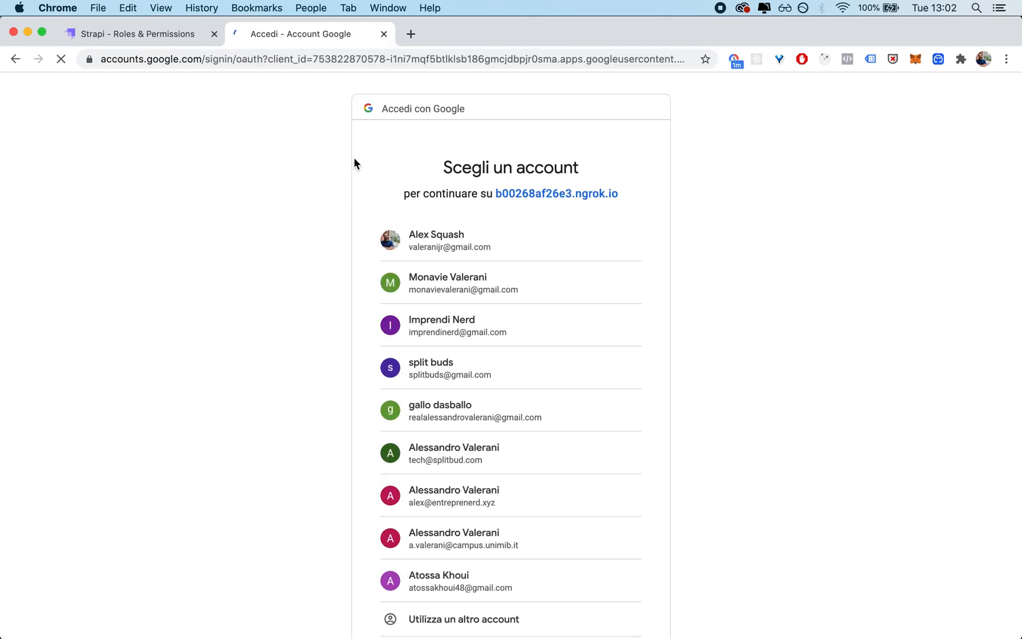
left_click(457, 241)
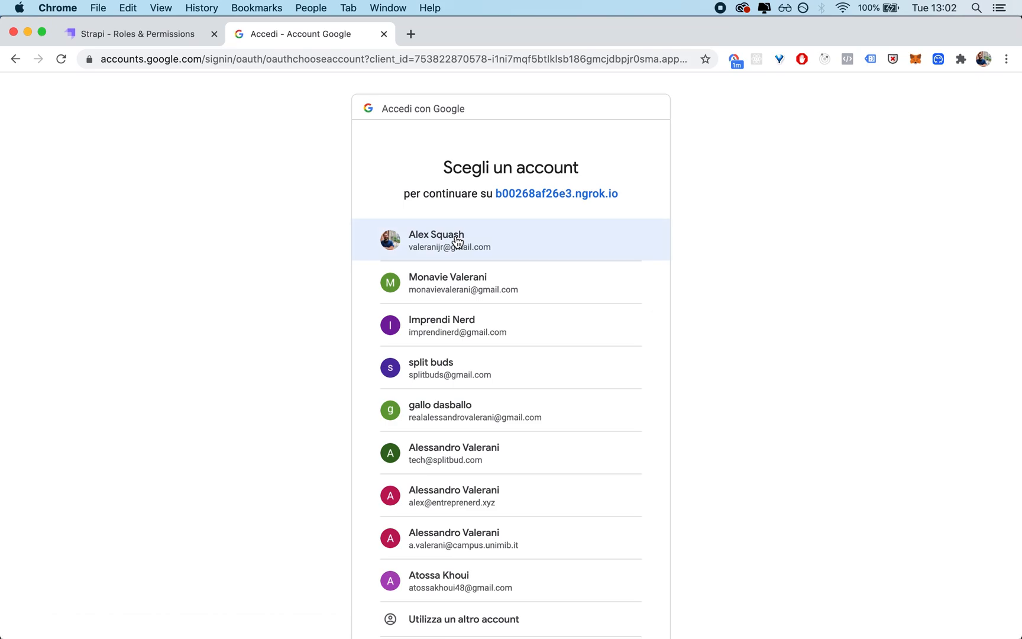
left_click(457, 241)
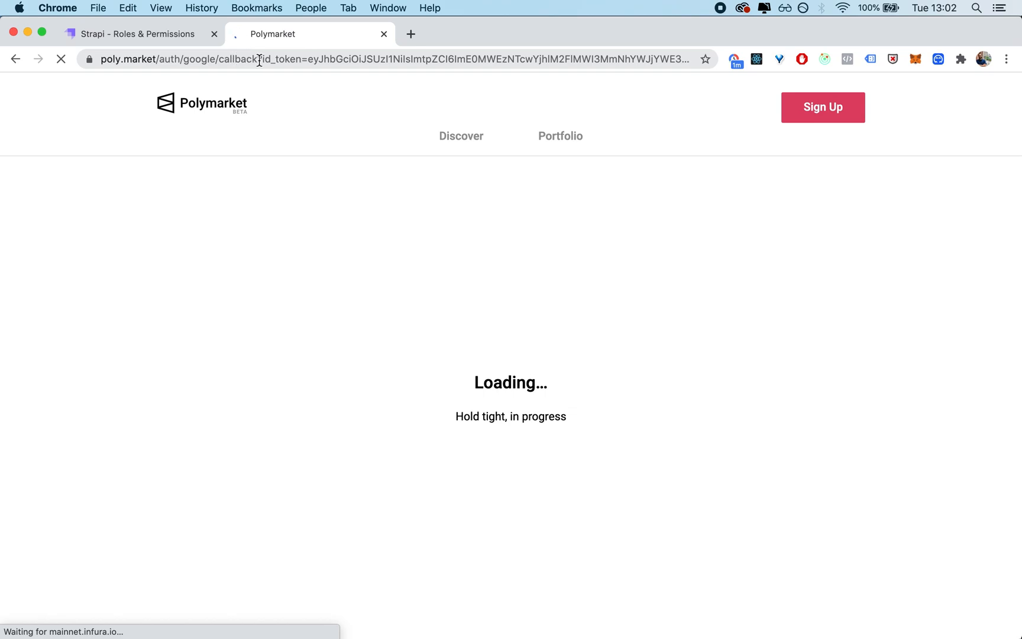
left_click_drag(257, 59, 540, 56)
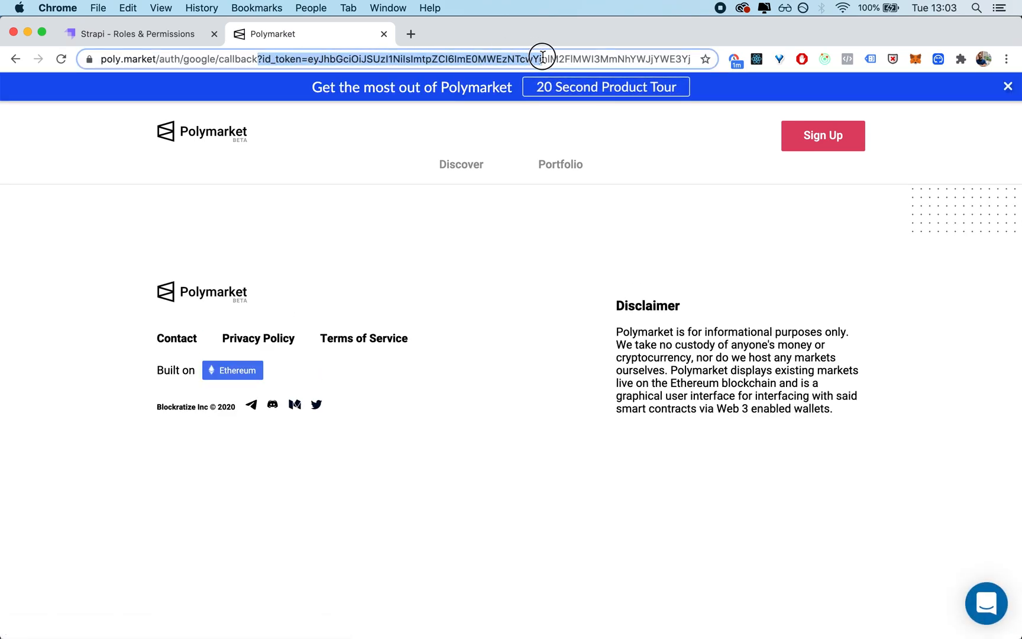
double_click(664, 63)
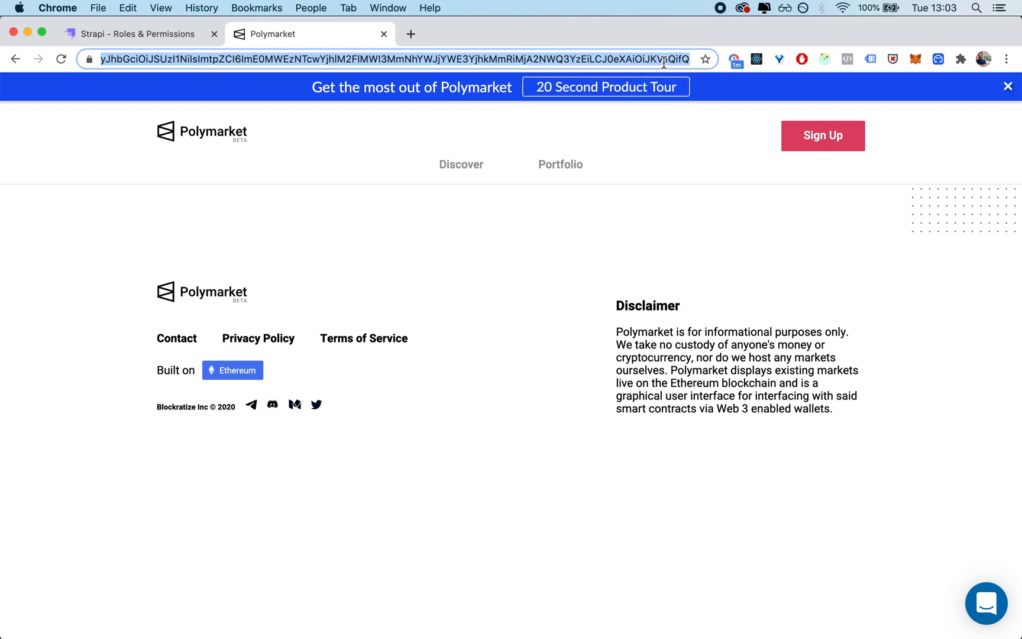
left_click(411, 34)
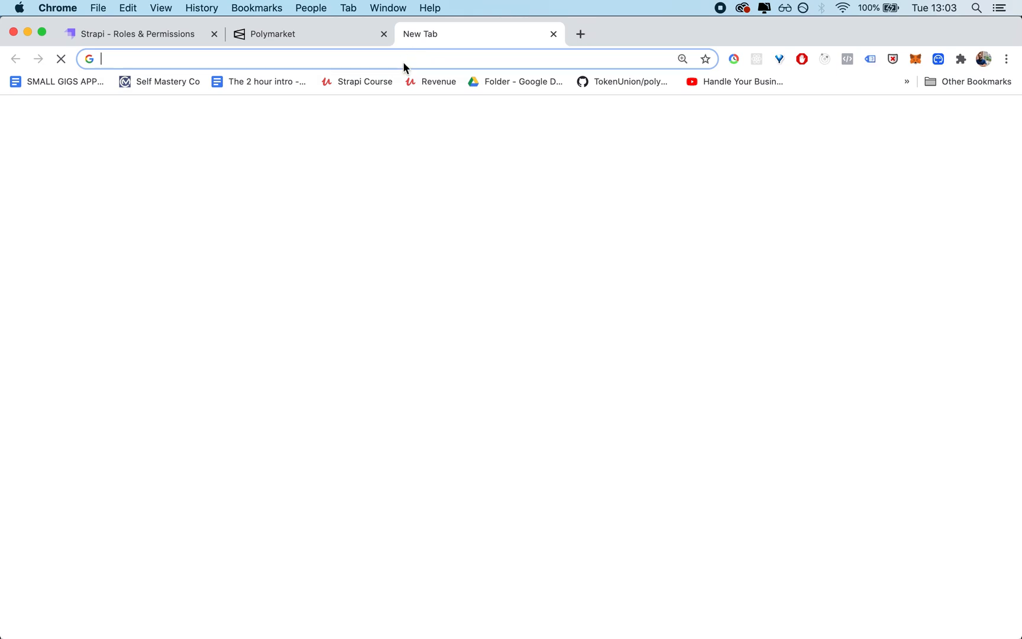
key("super+v")
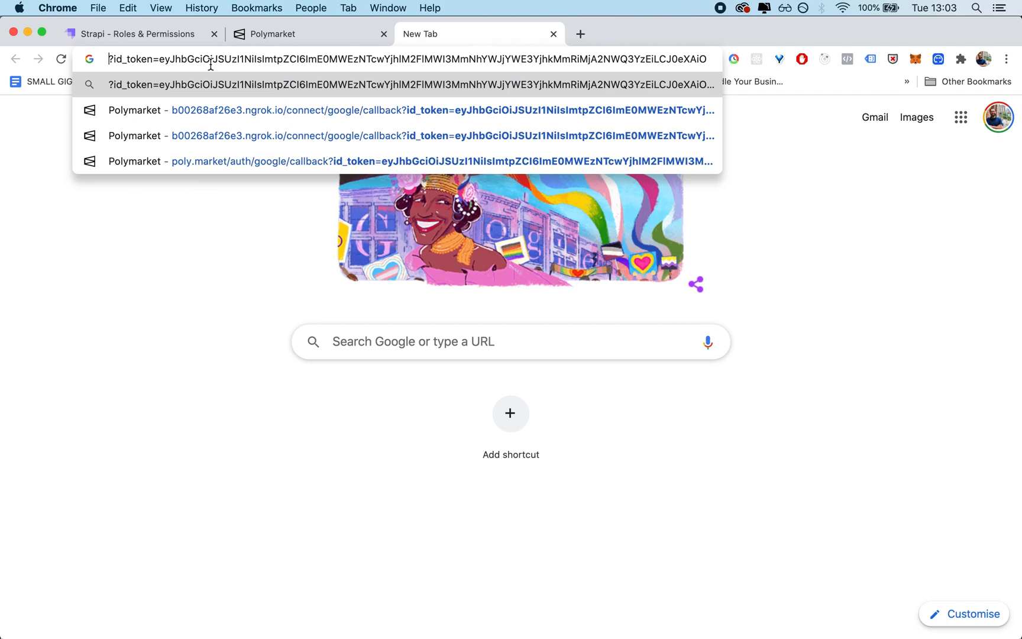
left_click(997, 234)
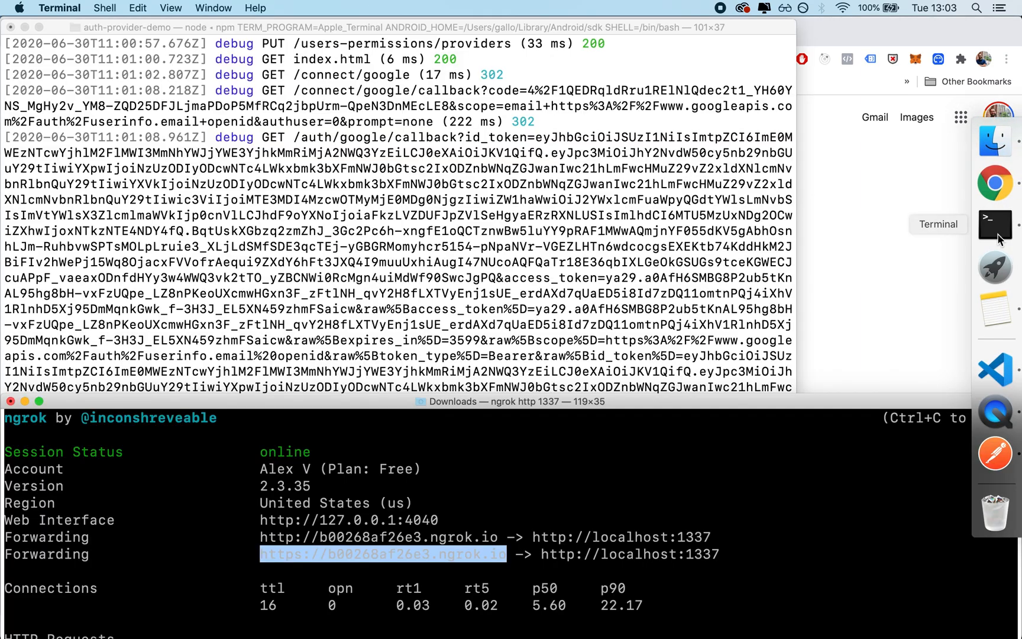
key("super+c")
key("super+Tab")
key("super+v")
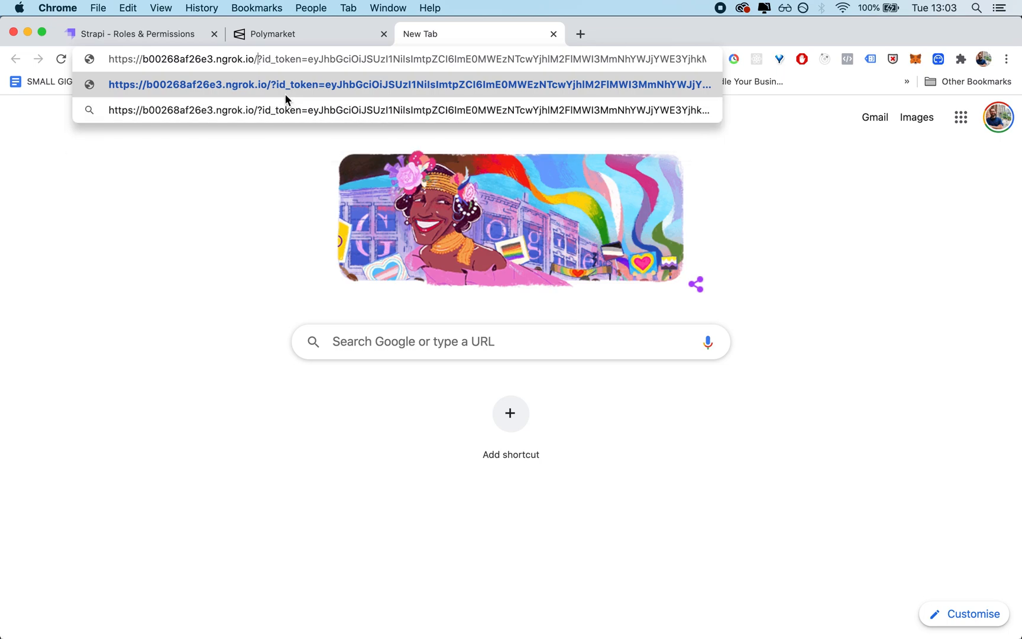
Step: Insert the path auth/google/callback/ before the query string in the new tab's ngrok address and load it
left_click(163, 40)
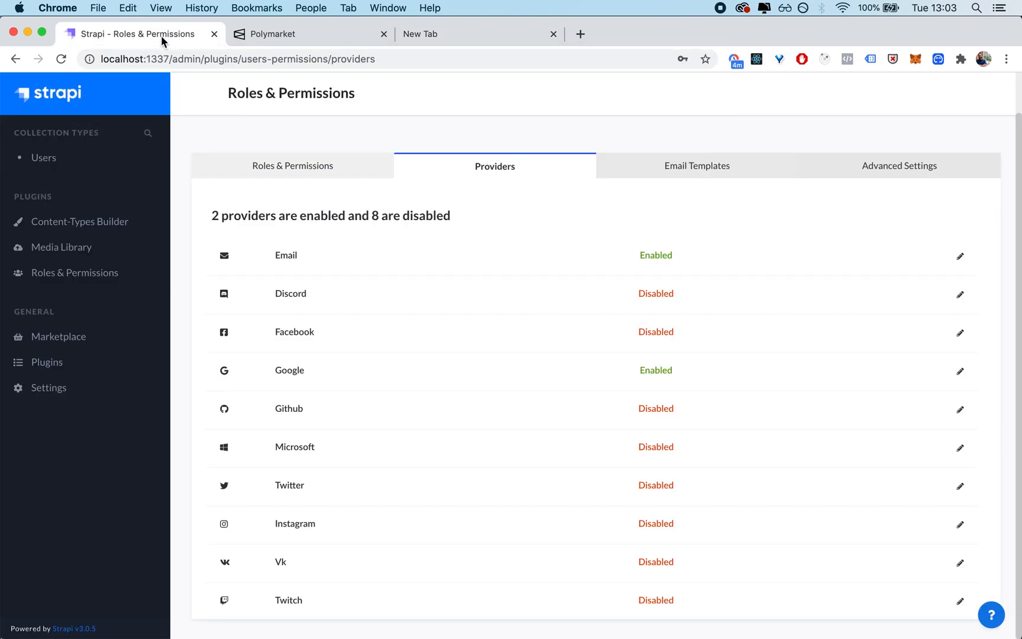
left_click(314, 36)
left_click(508, 39)
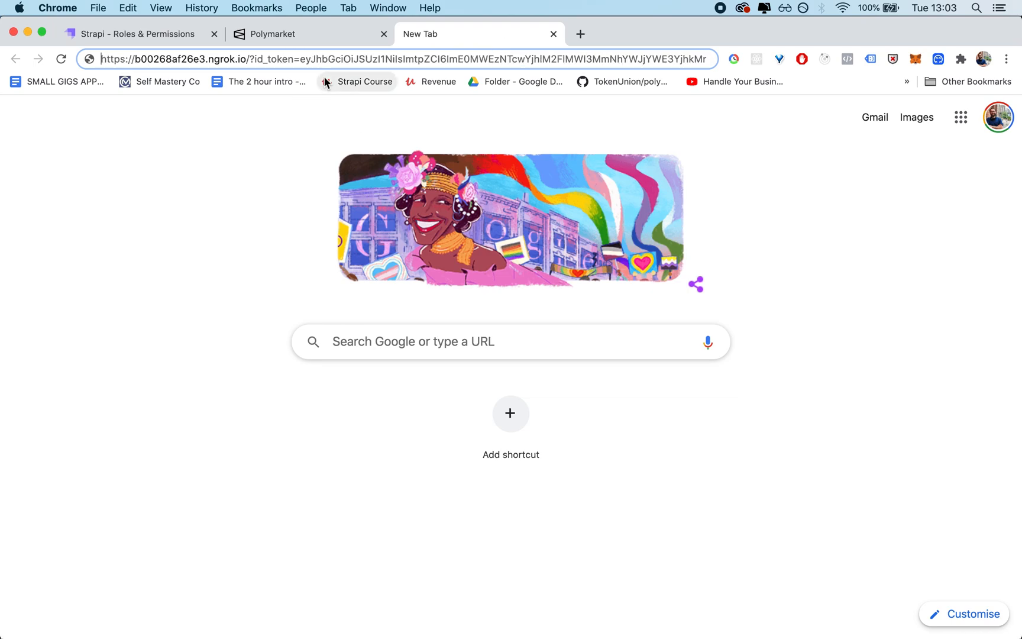
left_click(249, 59)
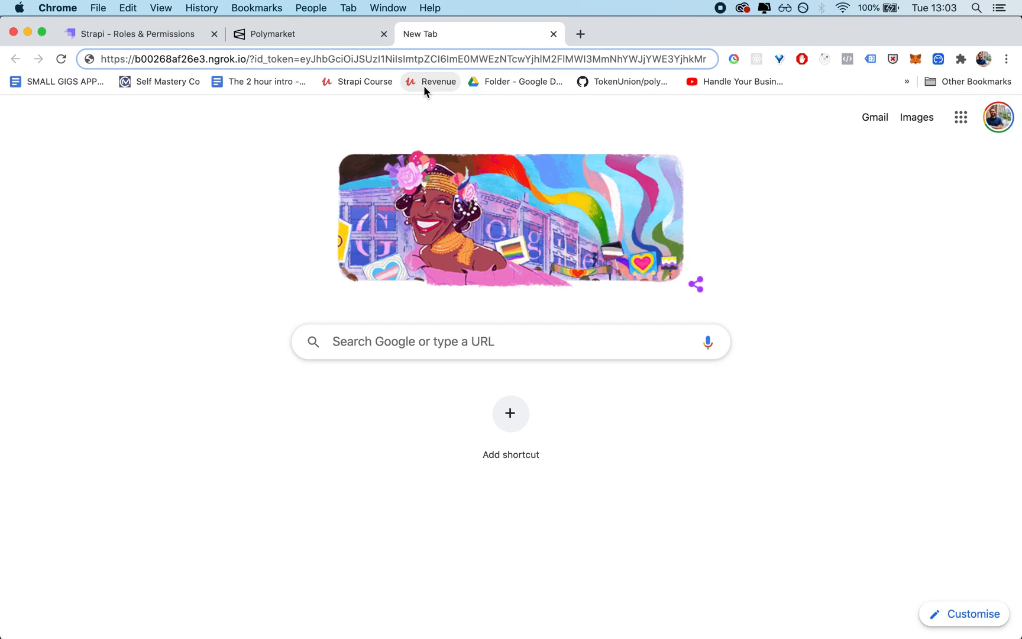
type("ayt")
key("BackSpace")
key("BackSpace")
type("uth/google/callback")
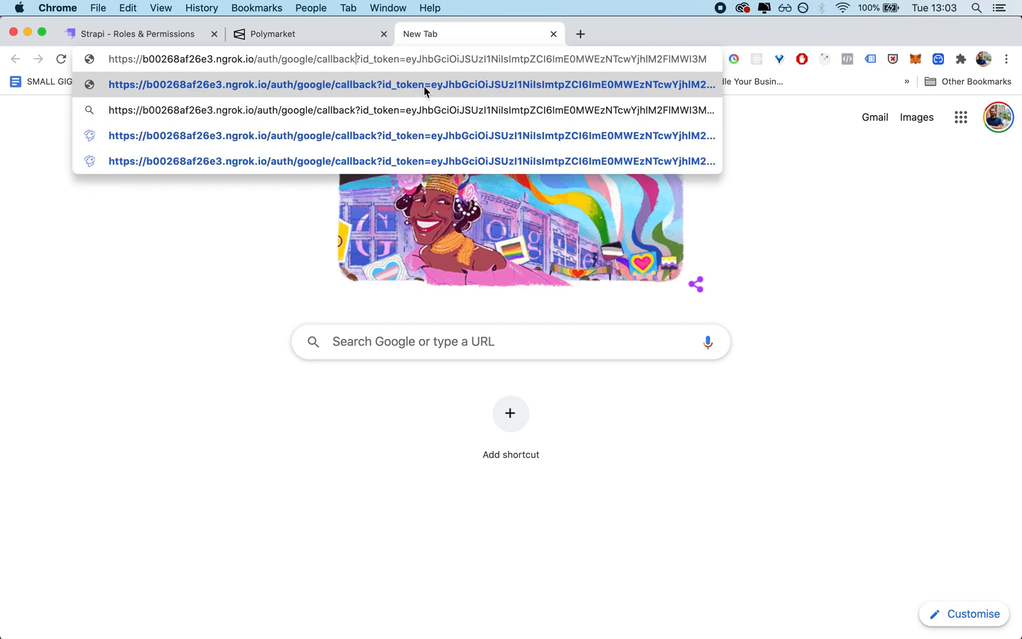
type("/")
key("End")
key("Return")
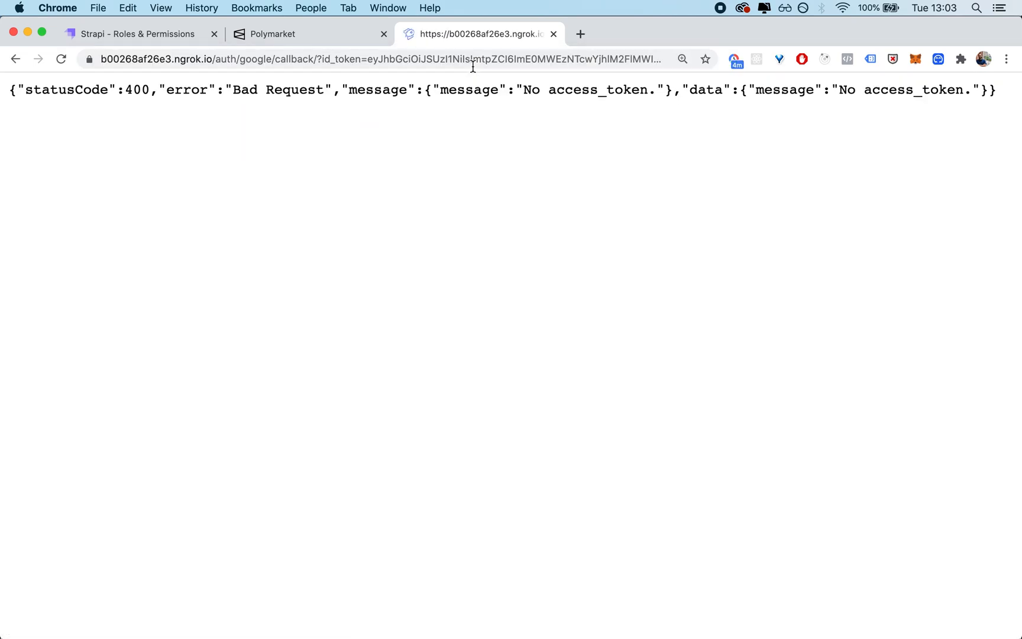
left_click_drag(473, 66, 706, 70)
left_click_drag(571, 62, 703, 56)
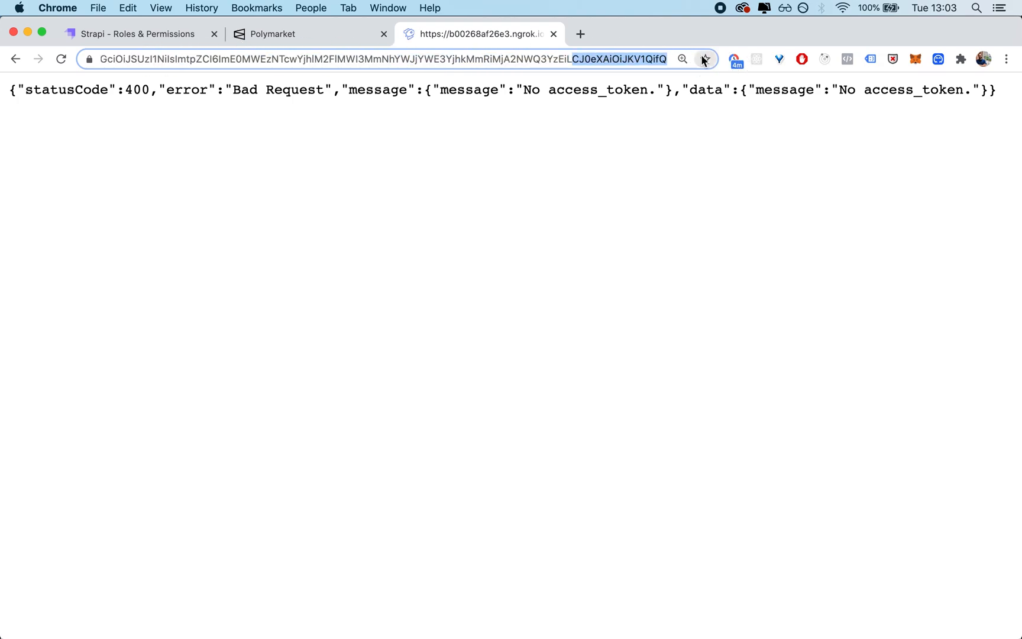
key("BackSpace")
left_click(161, 60)
key("super+shift+Right")
key("BackSpace")
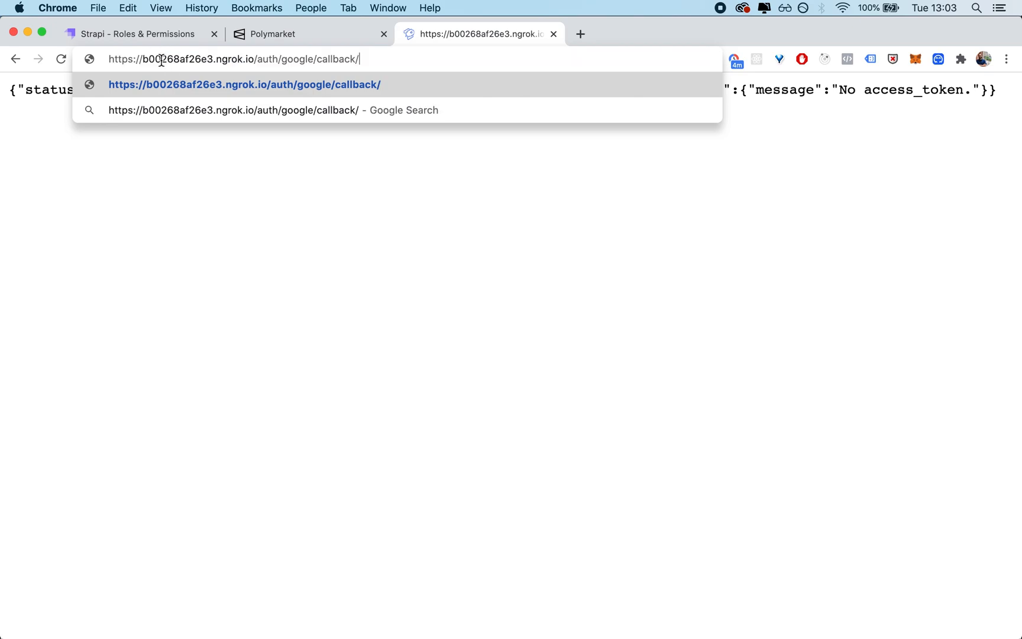
Step: Copy the complete query string, from ?id_token to the end, out of the Polymarket page's callback address
left_click(192, 34)
left_click(320, 33)
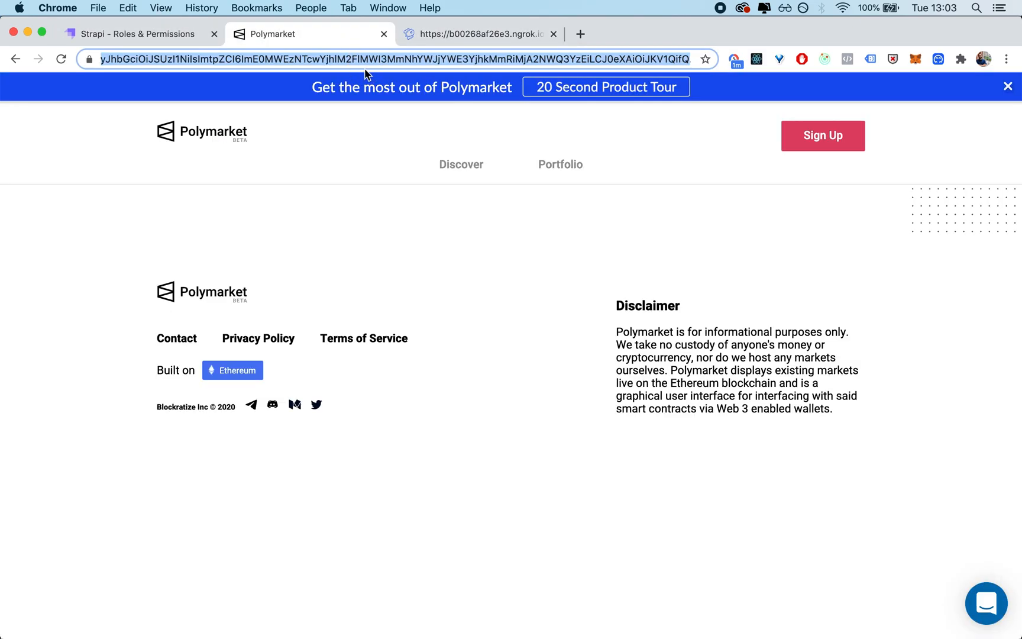
left_click(227, 60)
left_click_drag(265, 59, 763, 64)
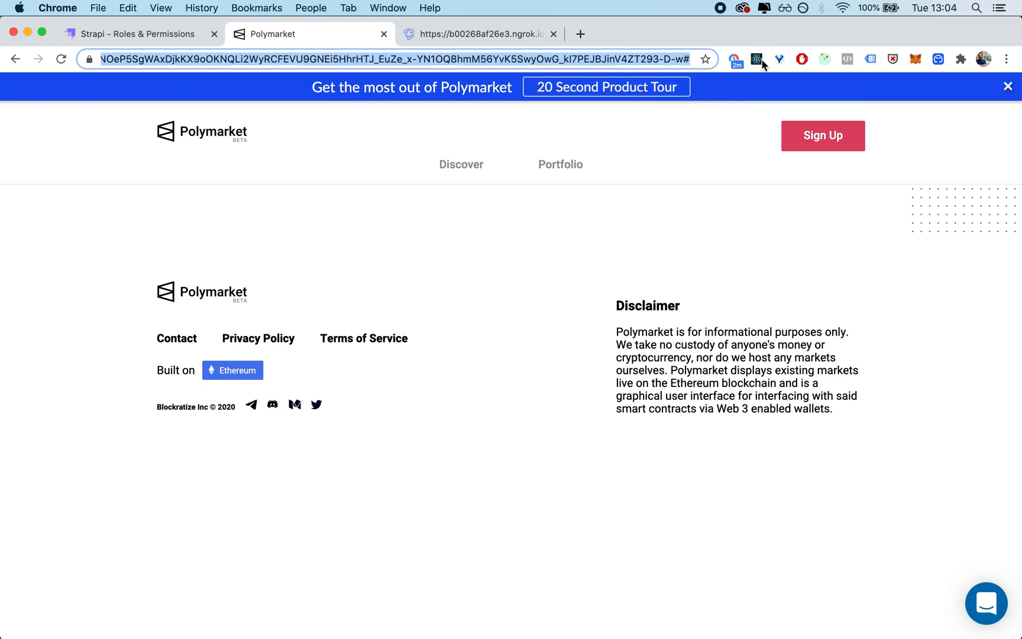
key("super+l")
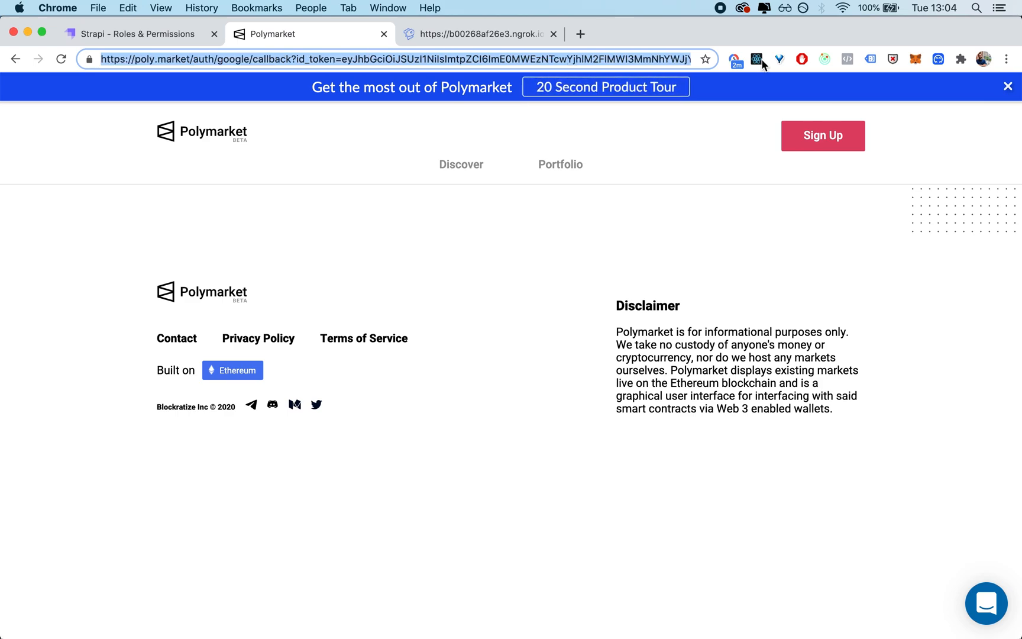
left_click(290, 59)
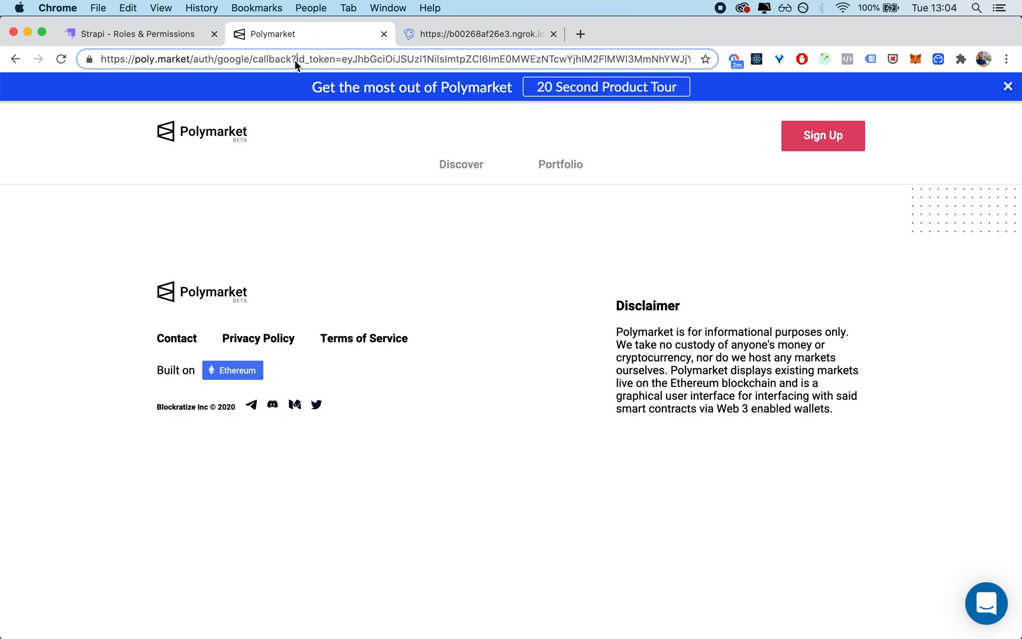
left_click_drag(291, 59, 322, 64)
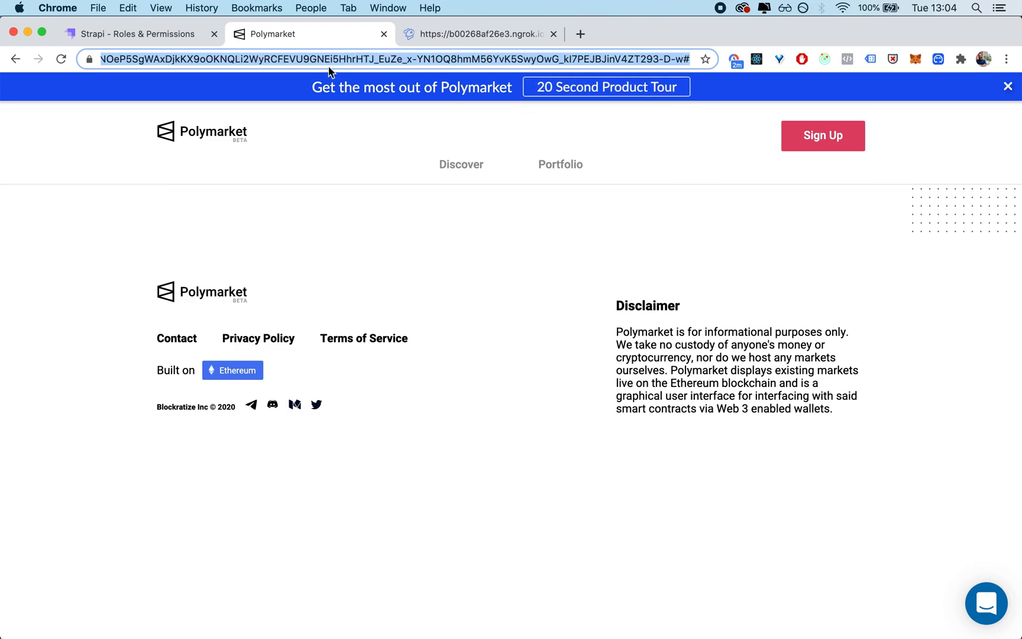
Step: Append the copied token query string to the ngrok auth/google/callback/ address and load it
left_click(423, 33)
left_click(386, 61)
key("super+v")
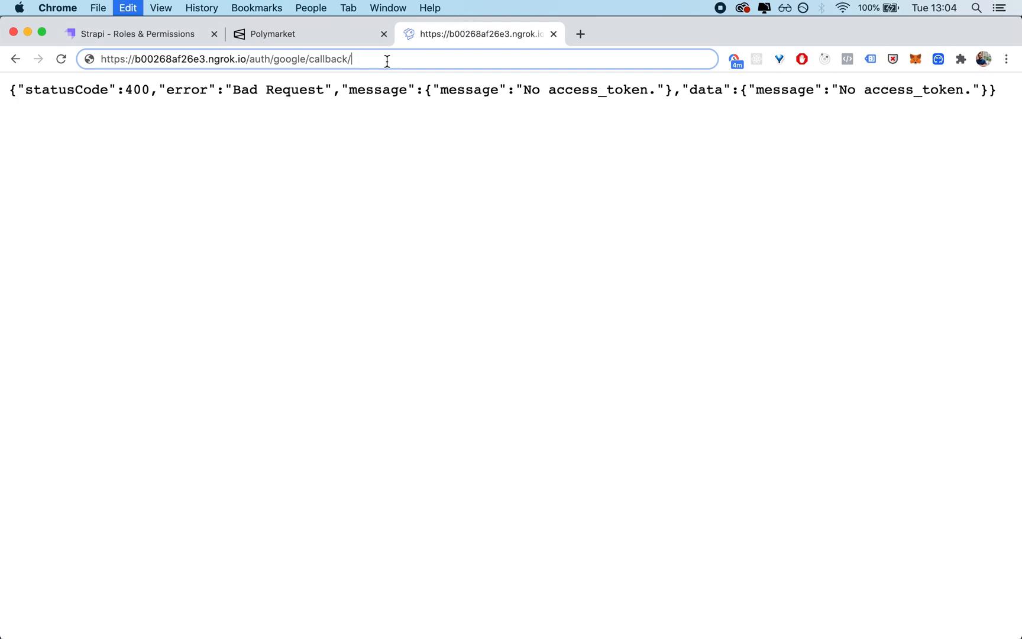
key("Return")
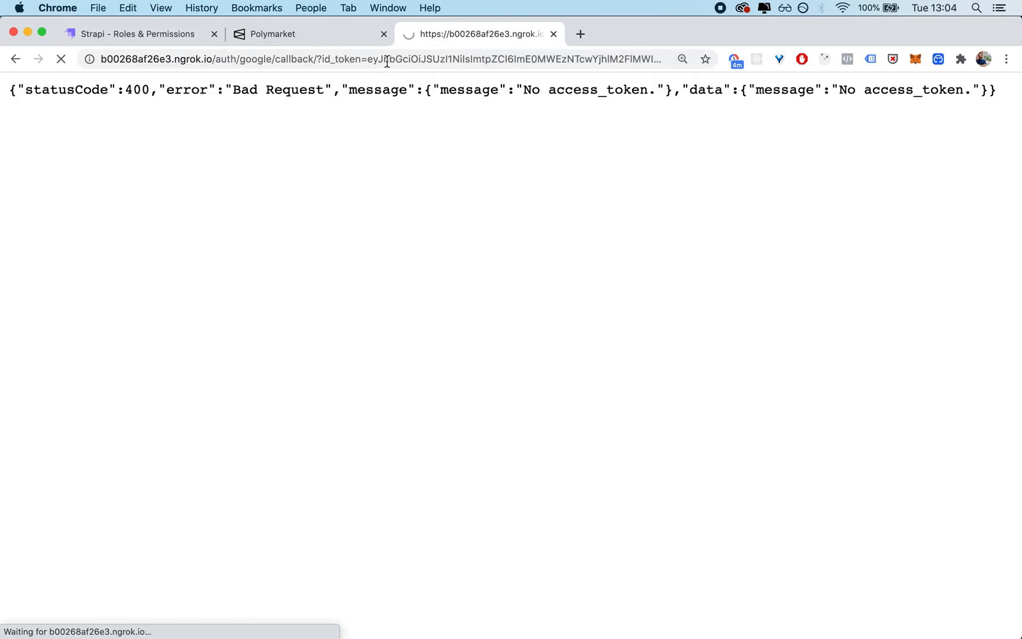